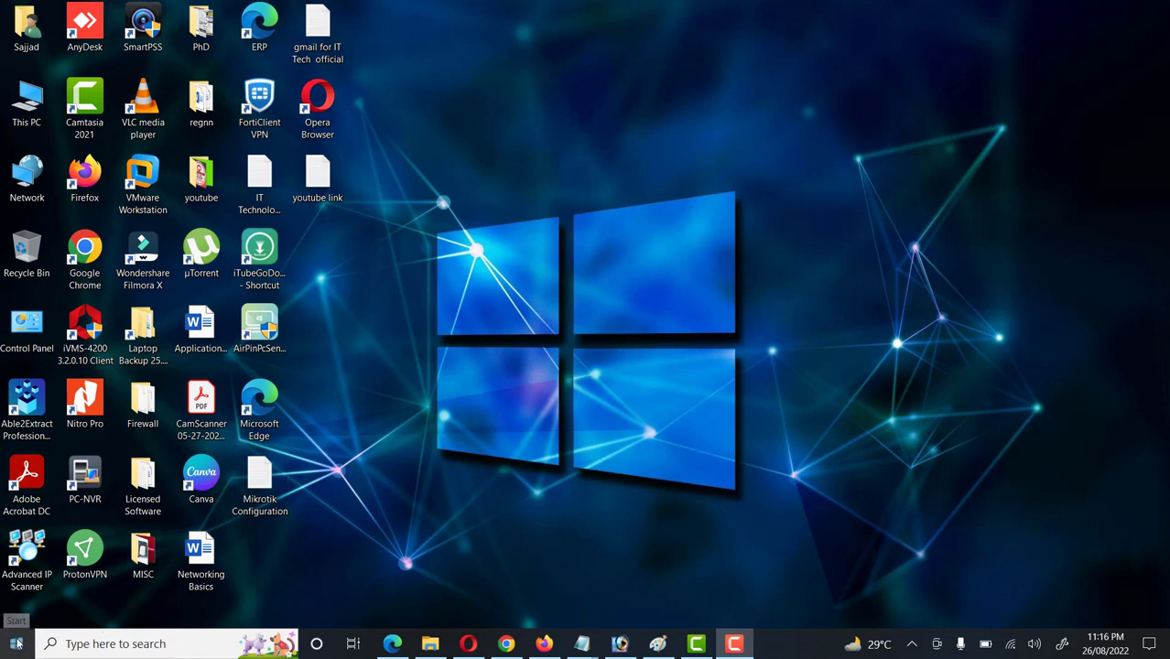
- Open Windows Settings in a maximized window and go to the Update & Security section
left_click(14, 646)
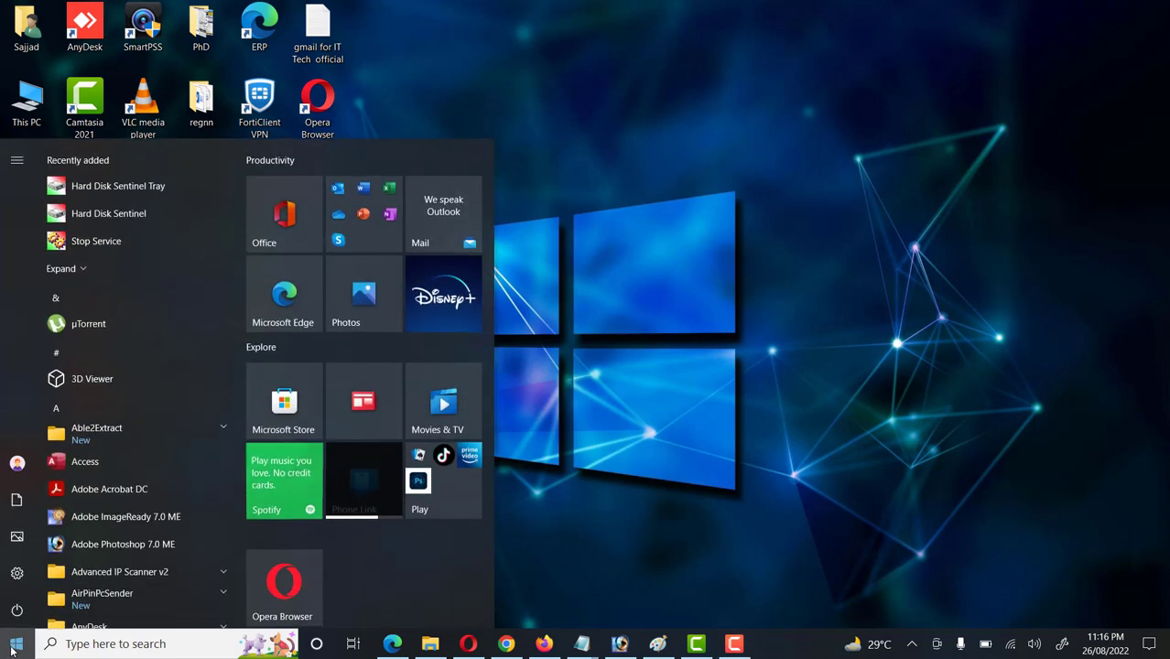
left_click(17, 575)
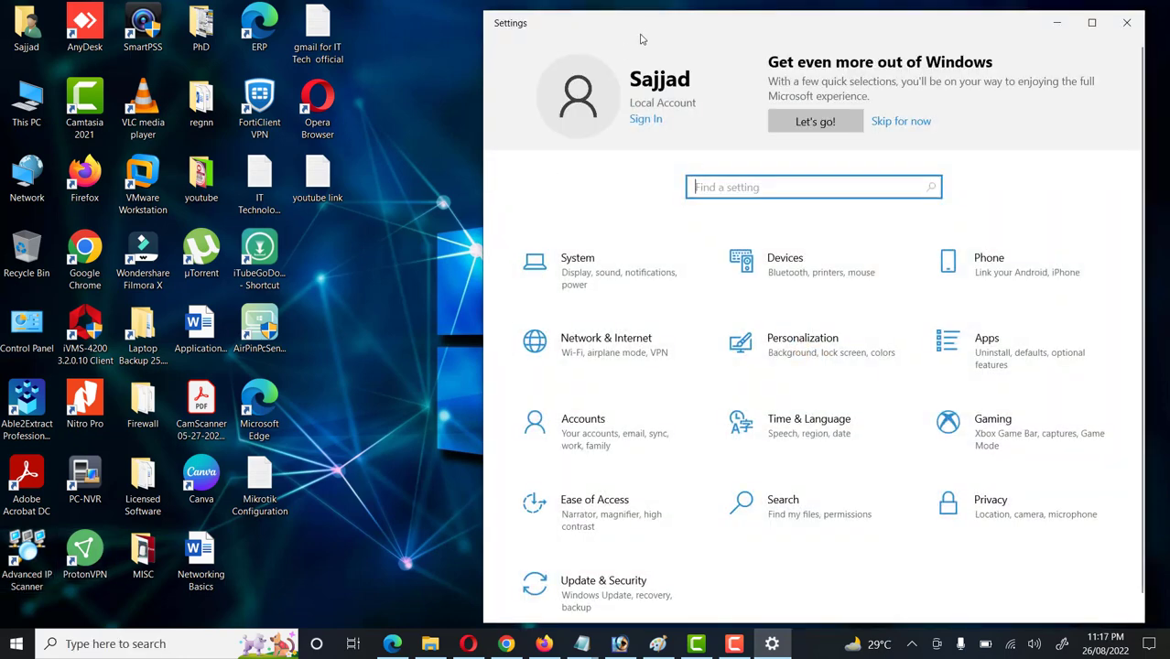
left_click_drag(641, 38, 442, 32)
double_click(449, 34)
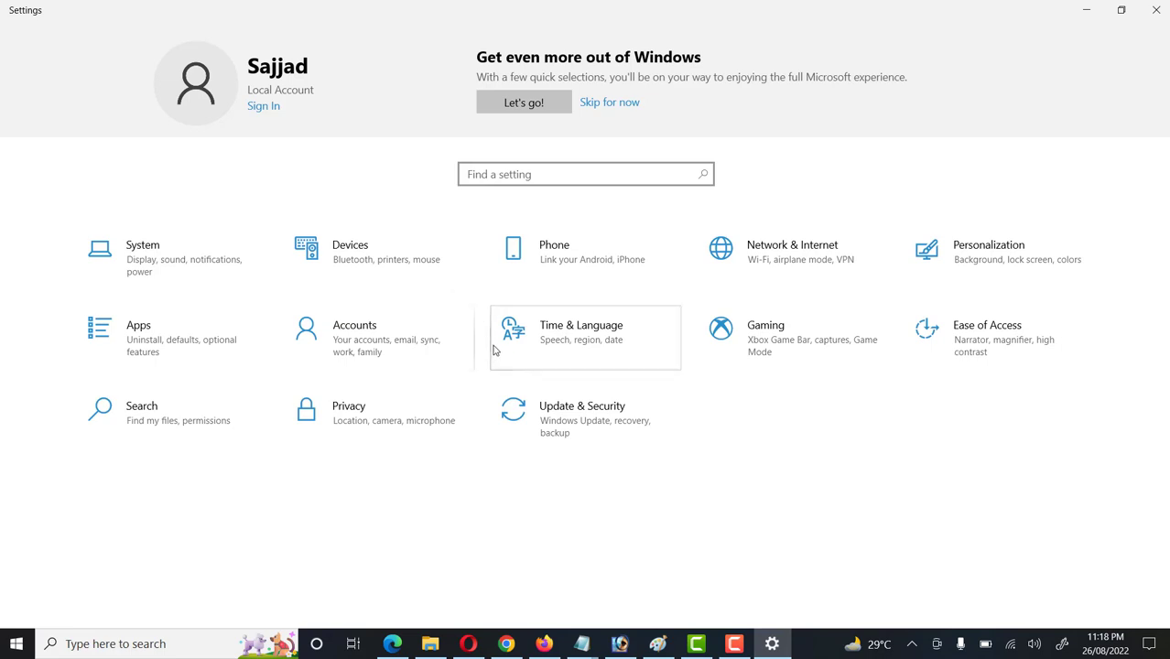
left_click(526, 417)
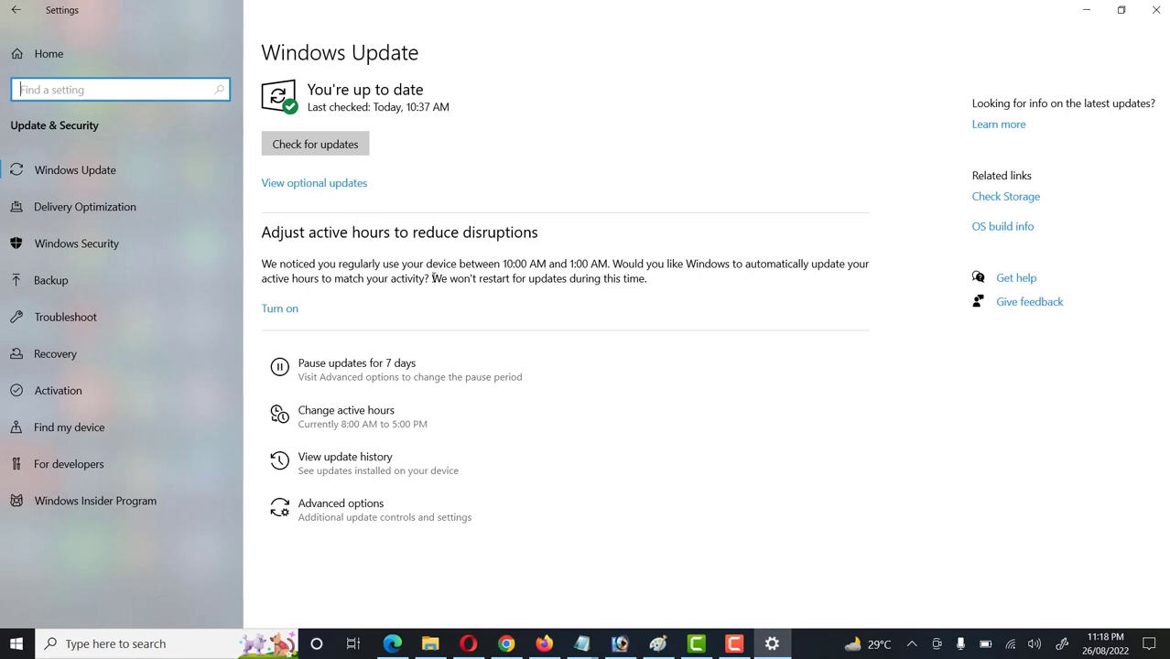
- Go through the Windows Update advanced options to the Delivery Optimization page
left_click(334, 188)
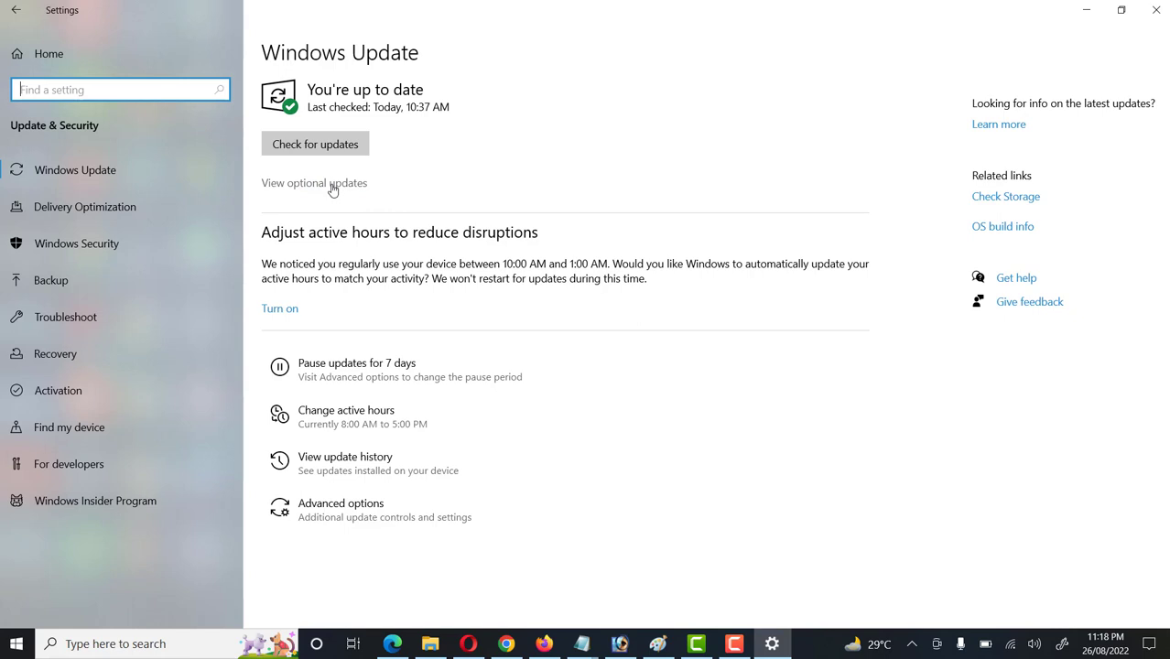
left_click(103, 180)
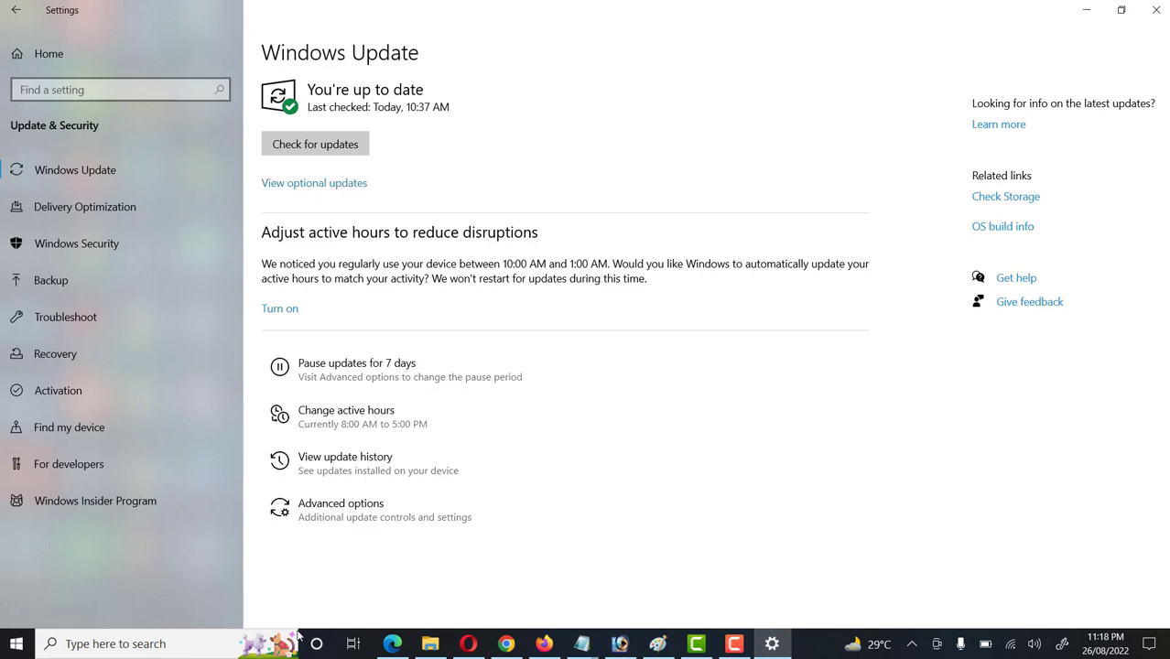
left_click(353, 511)
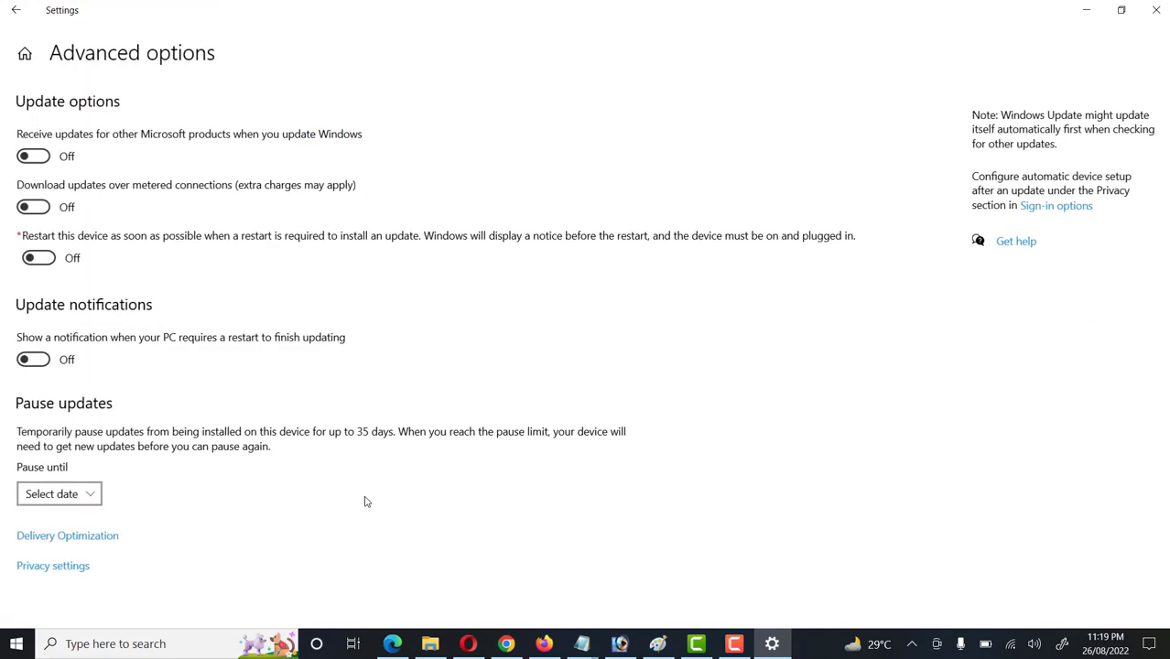
key("F10")
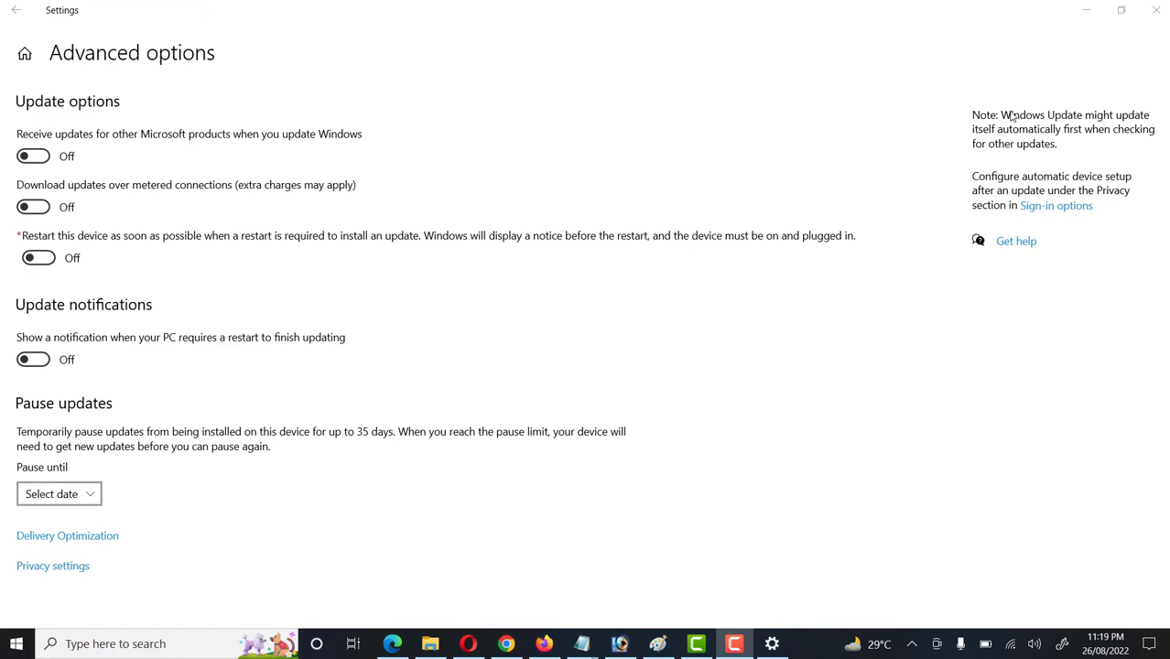
left_click(90, 540)
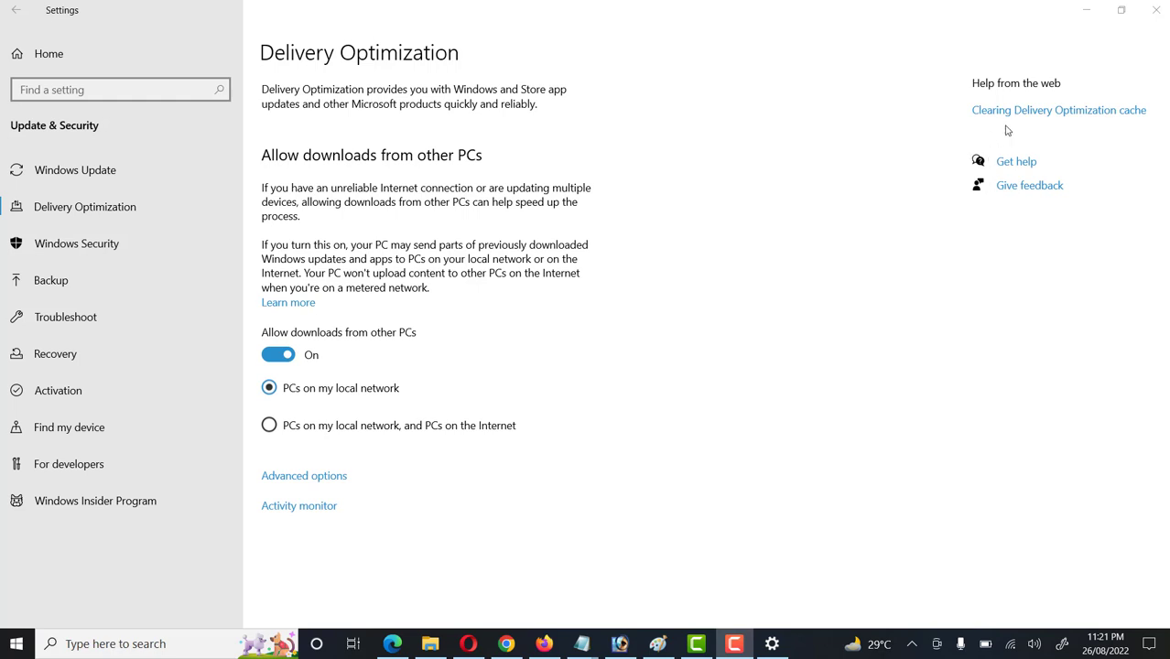
- Turn off Allow downloads from other PCs in Delivery Optimization
left_click(272, 356)
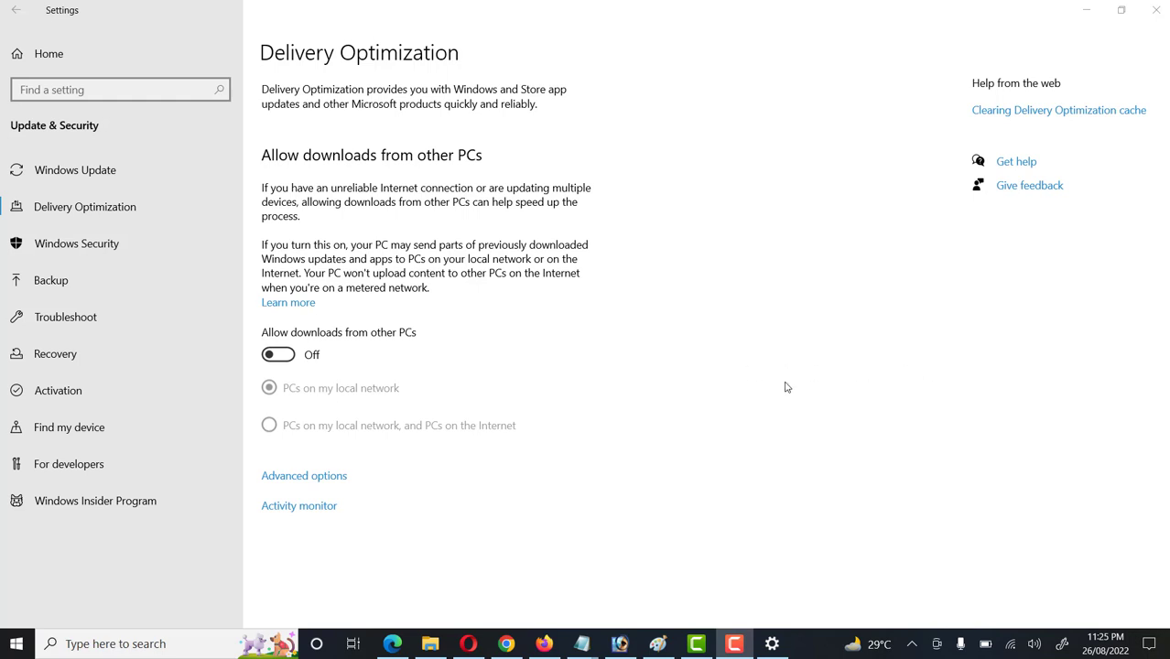
left_click(291, 358)
left_click(291, 358)
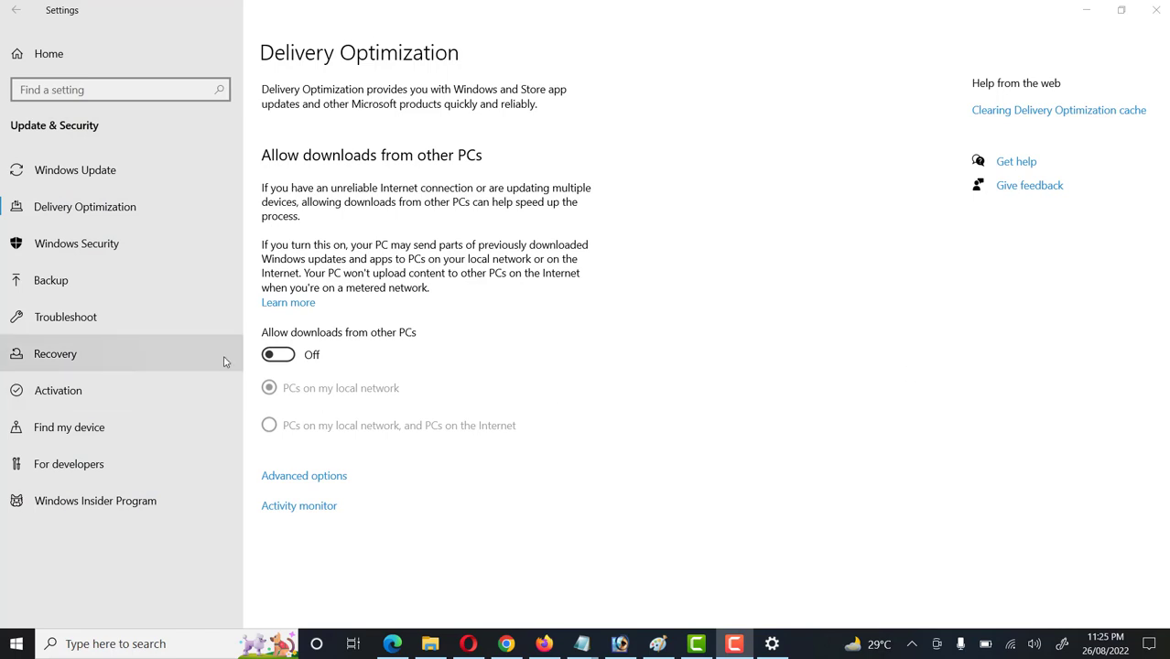
left_click(284, 357)
left_click(286, 358)
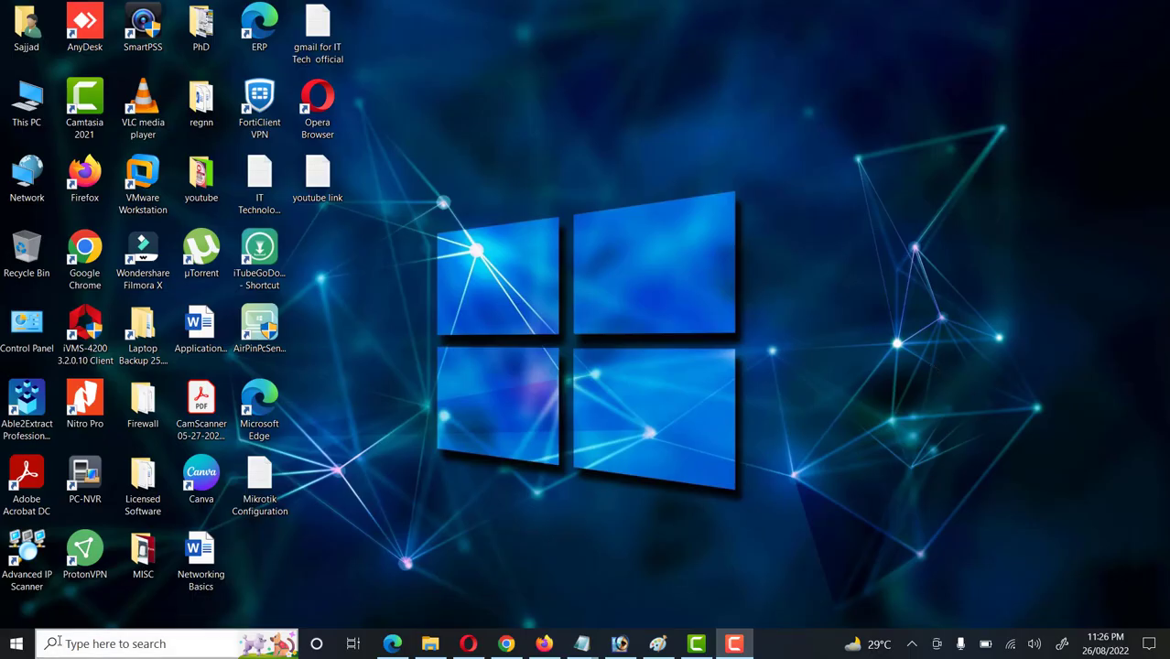
- Reopen Windows Settings and open the Wi-Fi page of Network & Internet at its random hardware address options
left_click(15, 643)
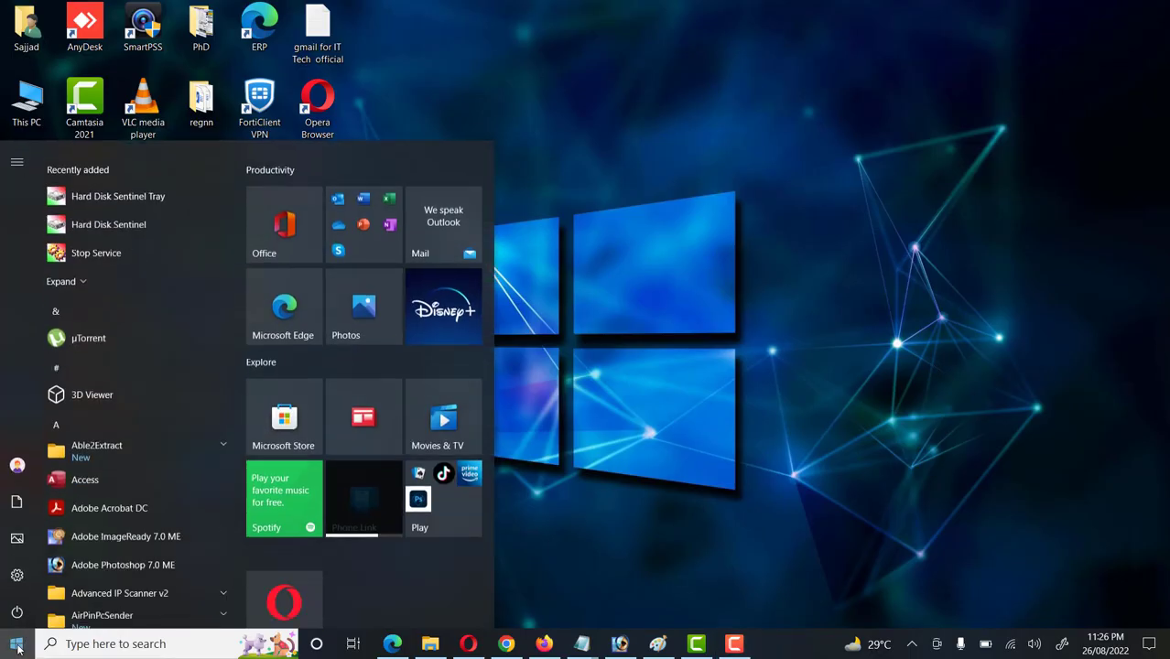
left_click(17, 574)
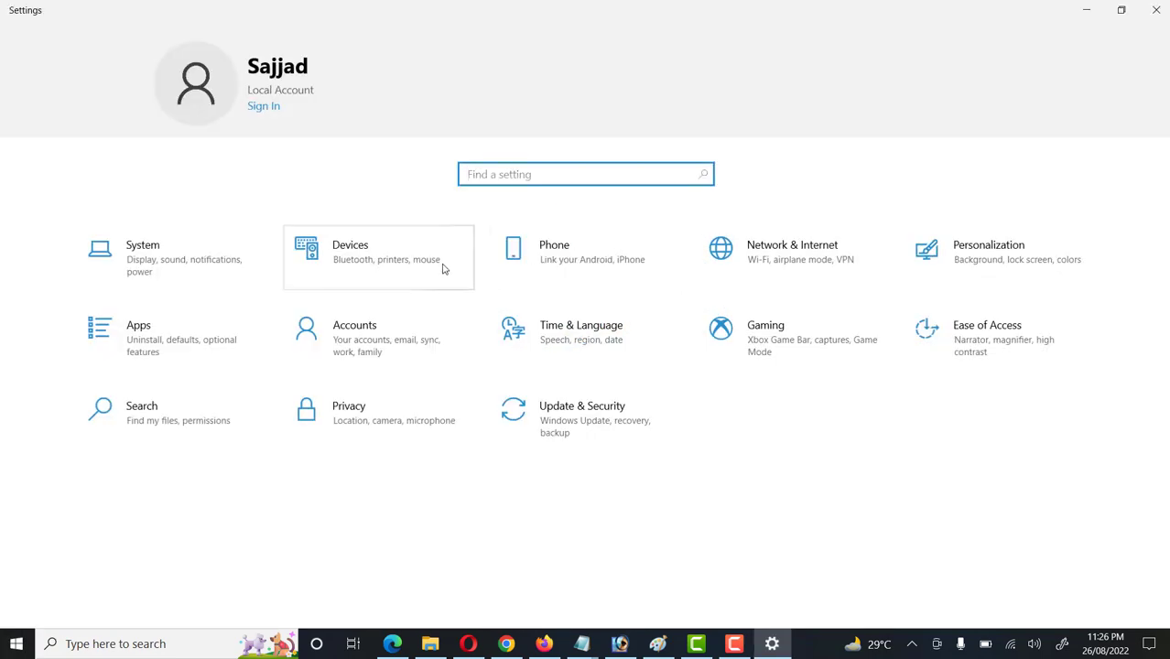
left_click(771, 256)
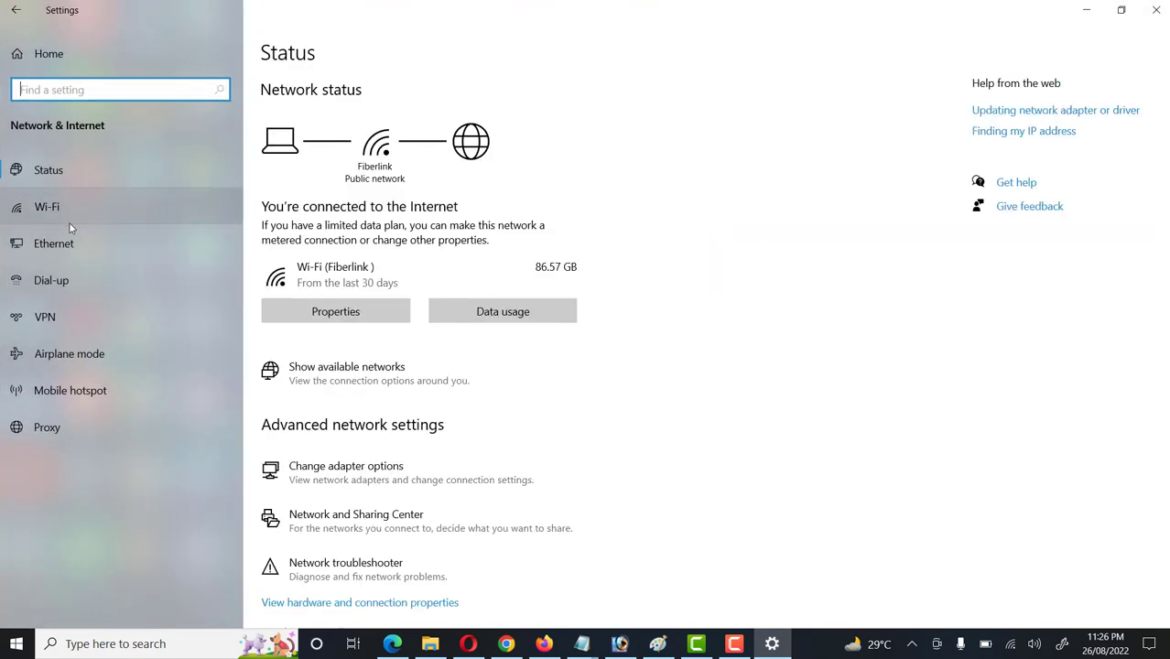
left_click(46, 208)
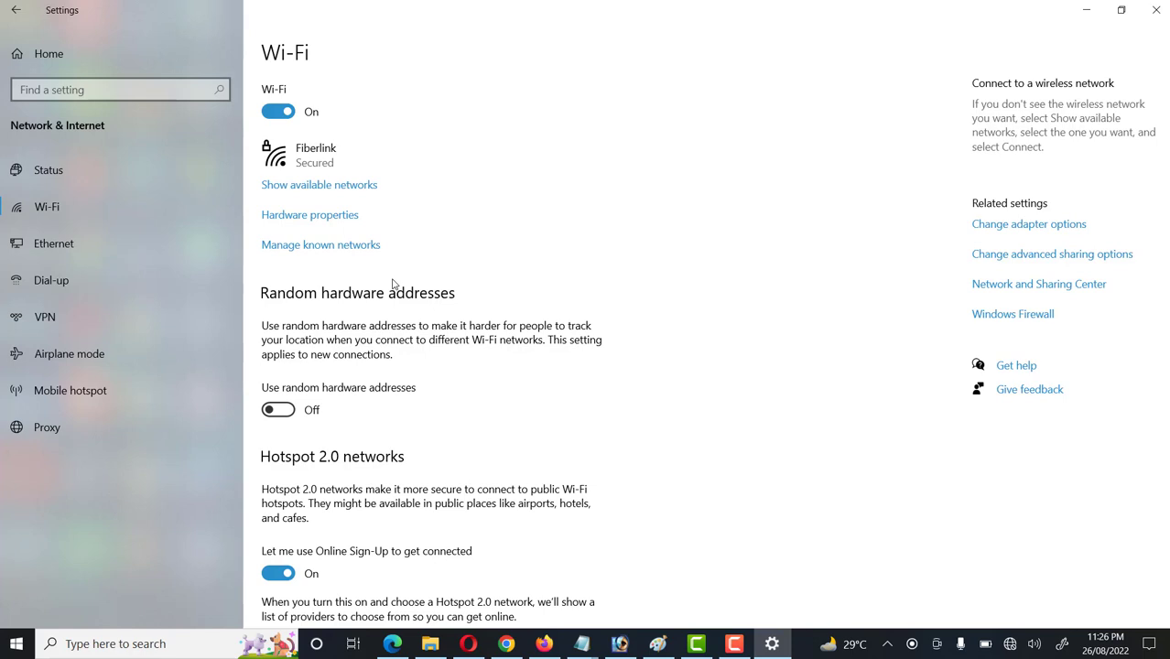
scroll(579, 398, "down", 2)
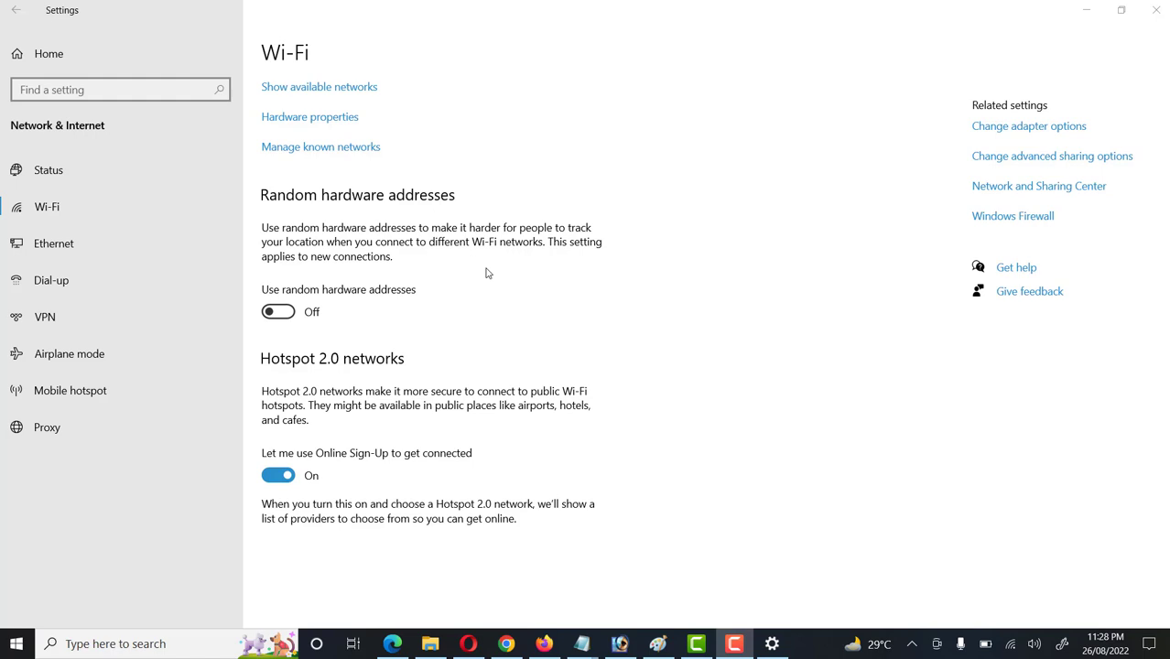
- Turn on Use random hardware addresses for Wi-Fi
left_click(291, 319)
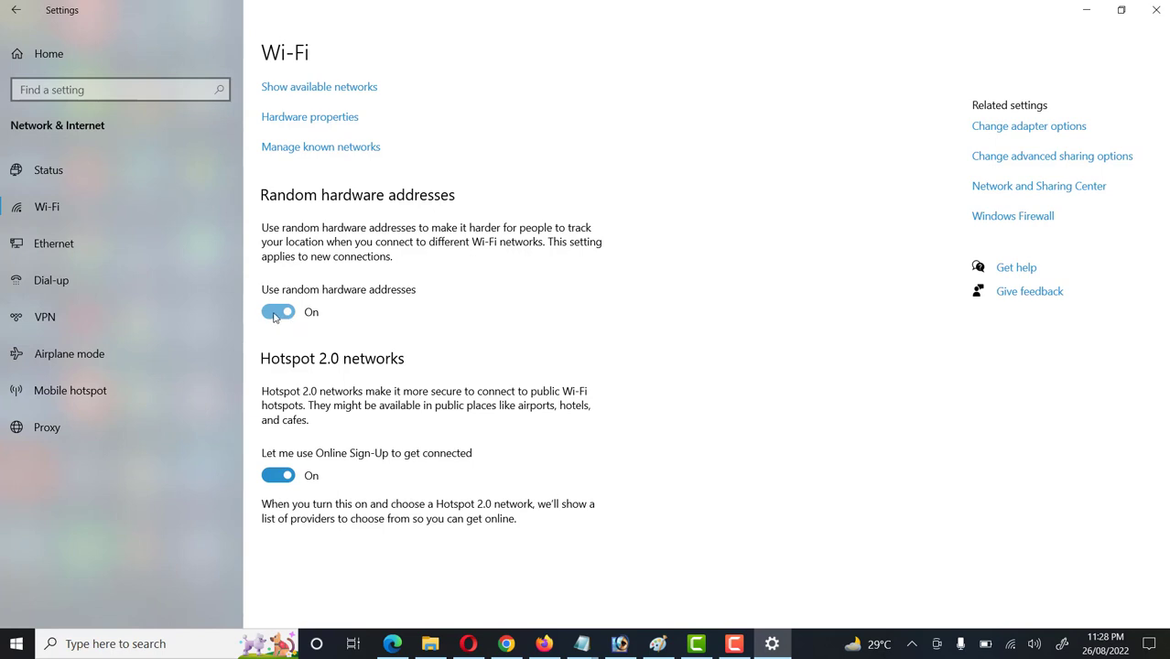
left_click(274, 316)
left_click(287, 316)
left_click(286, 316)
left_click(284, 319)
left_click(275, 314)
left_click(278, 312)
- Switch Online Sign-Up for Hotspot 2.0 networks off and back on
left_click(292, 474)
left_click(304, 473)
left_click(273, 479)
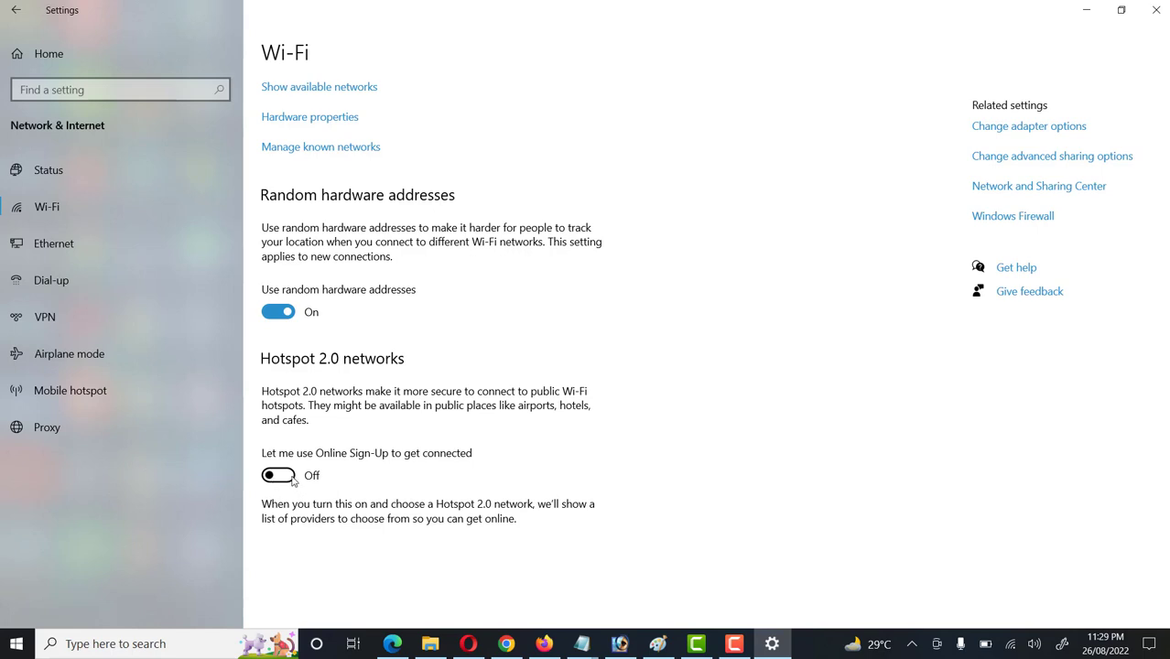
left_click(289, 476)
left_click(290, 478)
left_click(290, 478)
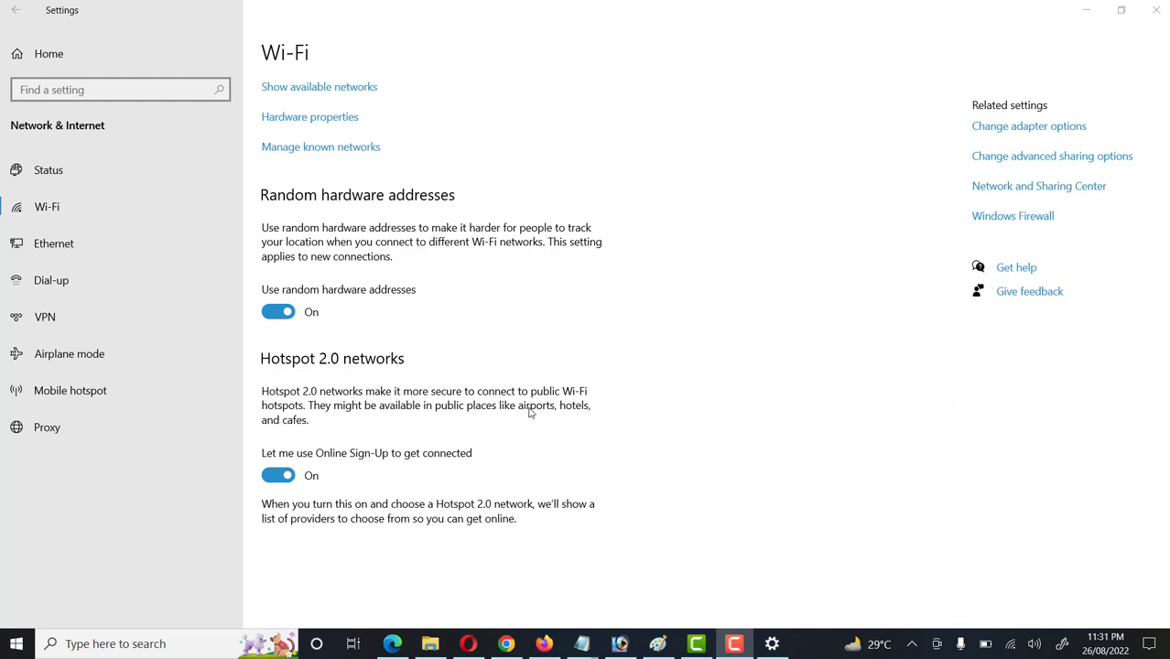
- Close and reopen Windows Settings, and open the General page of the Privacy section
left_click(1155, 11)
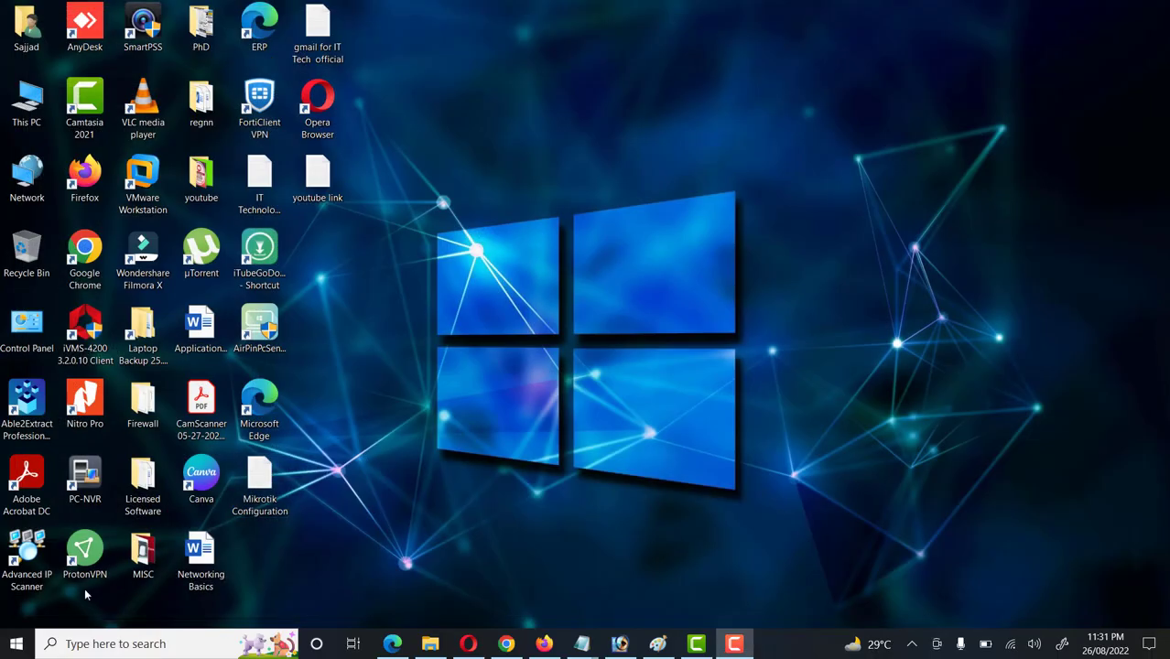
left_click(16, 644)
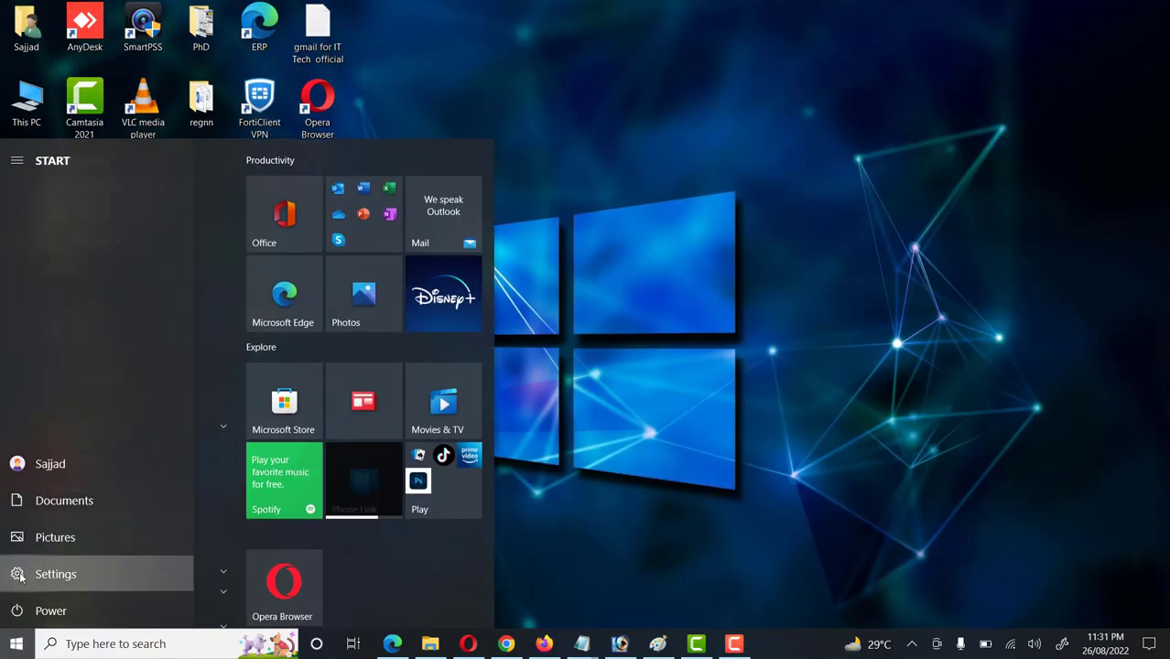
left_click(22, 573)
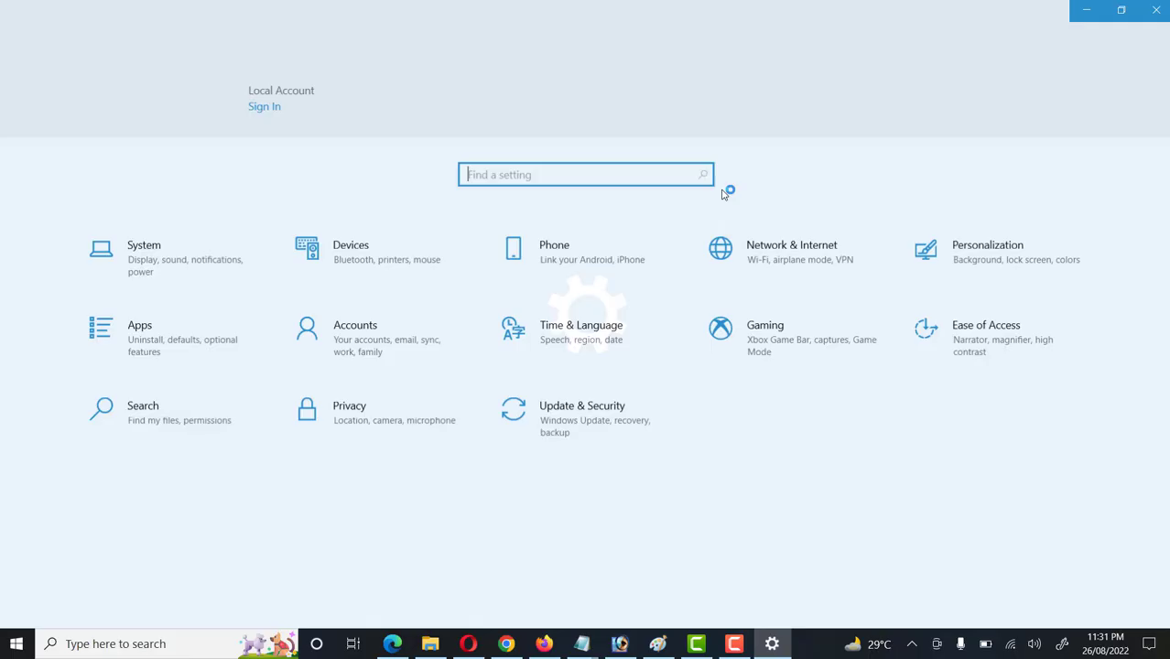
key("F9")
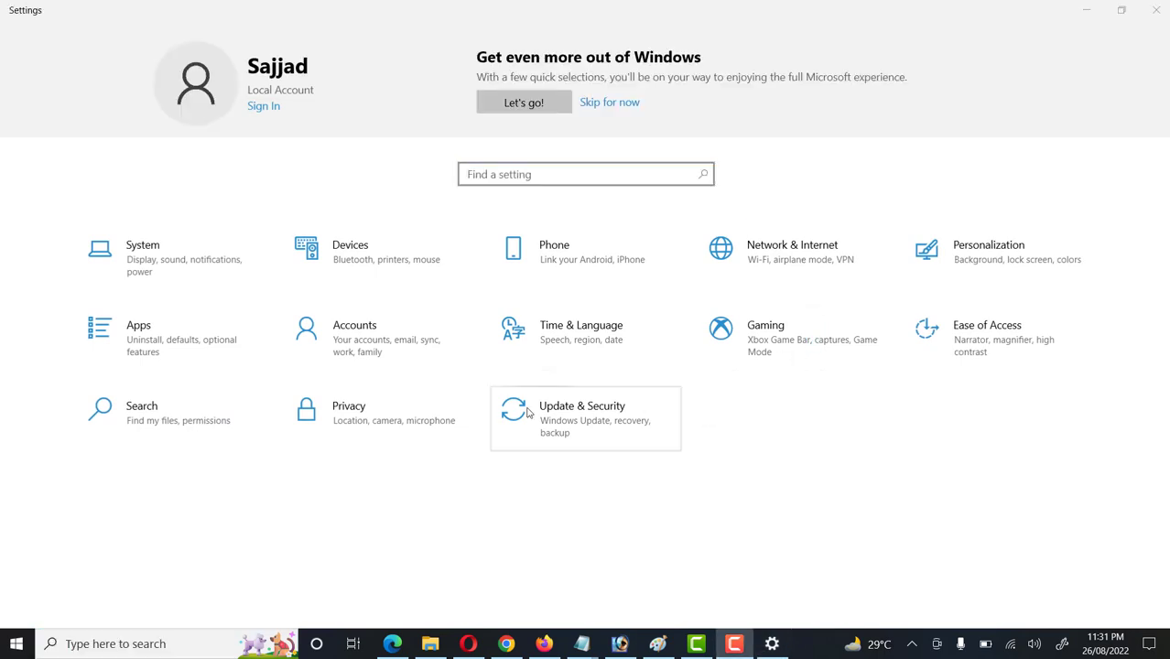
left_click(380, 418)
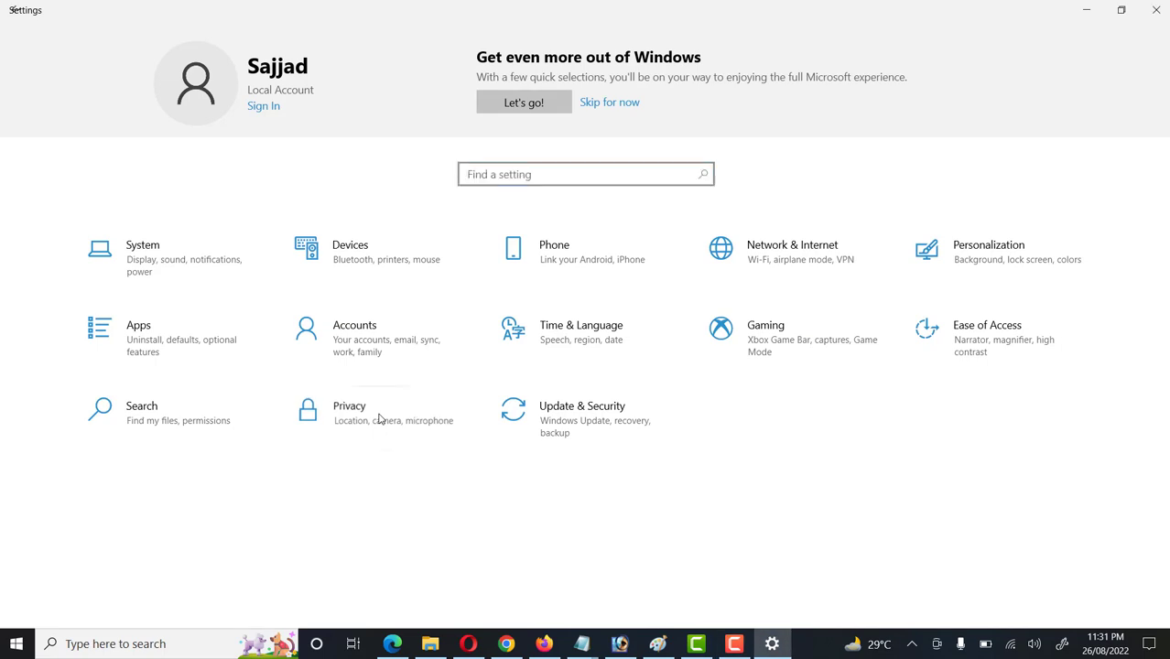
key("F9")
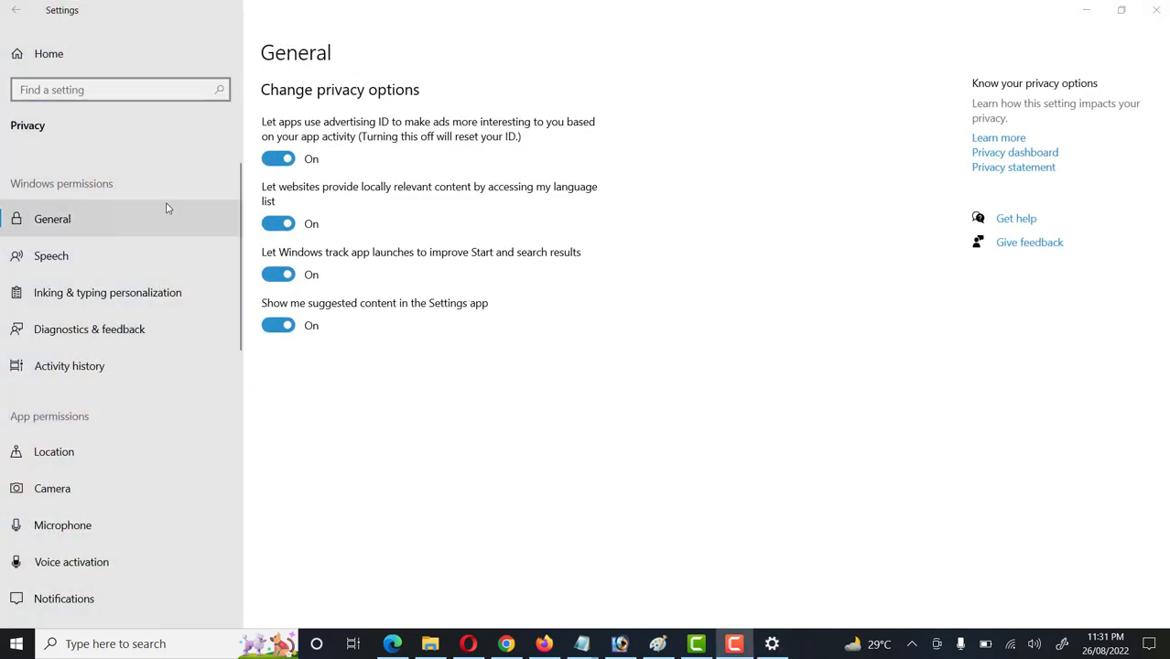
left_click(51, 224)
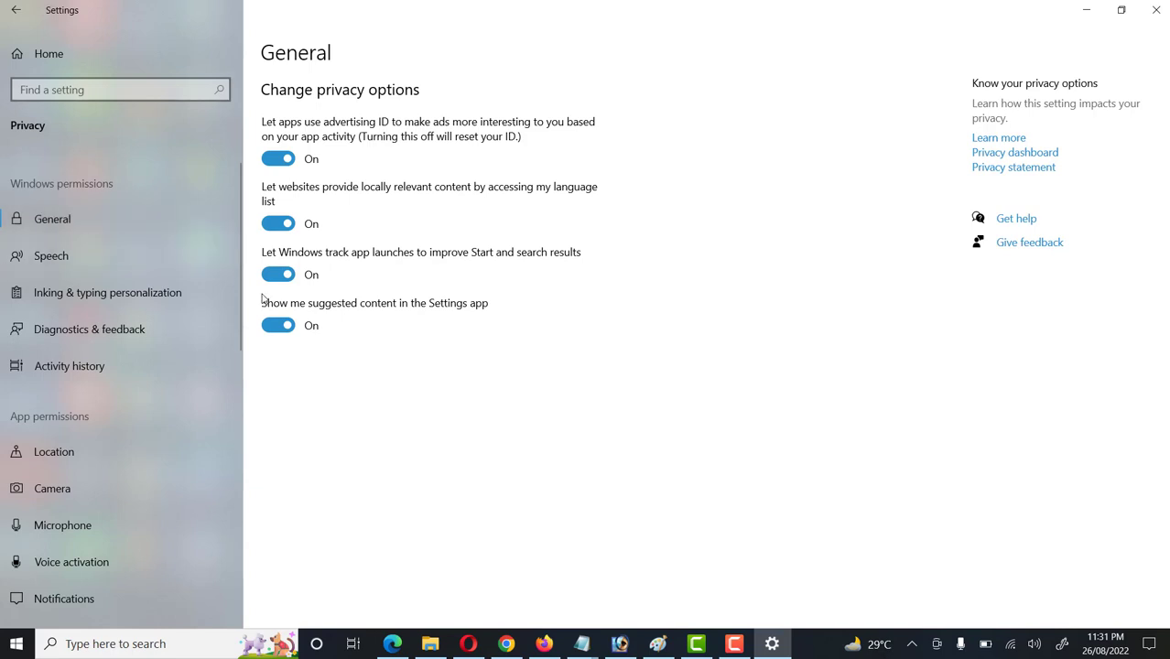
left_click(964, 421)
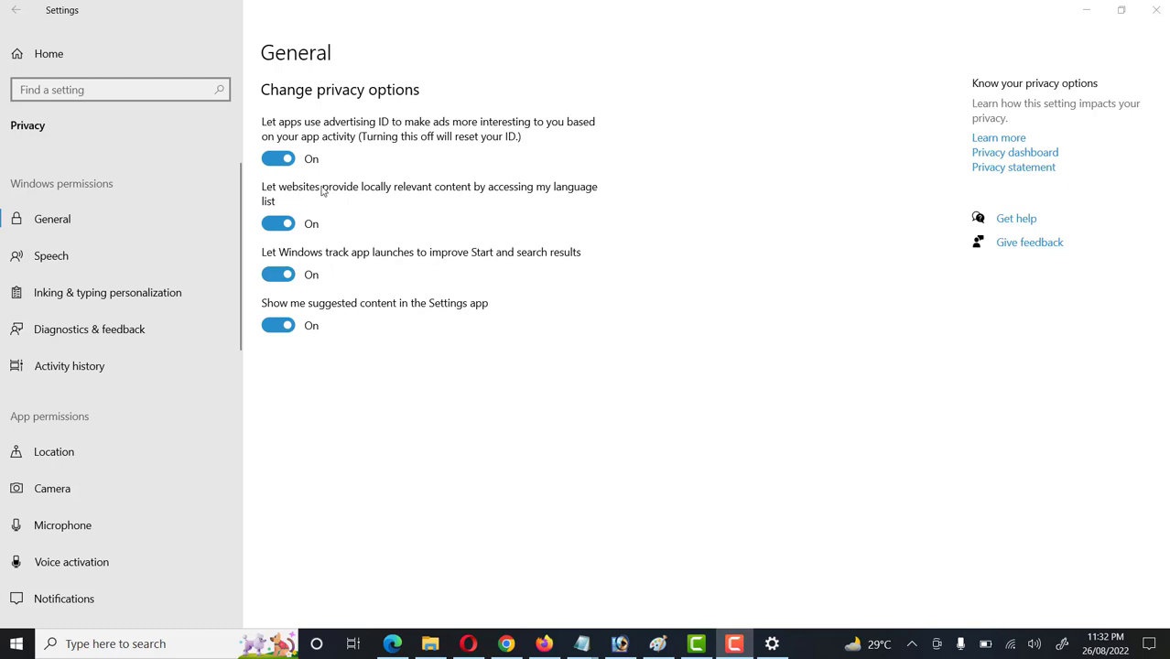
- Turn off the advertising ID for apps and website access to the language list
left_click(278, 160)
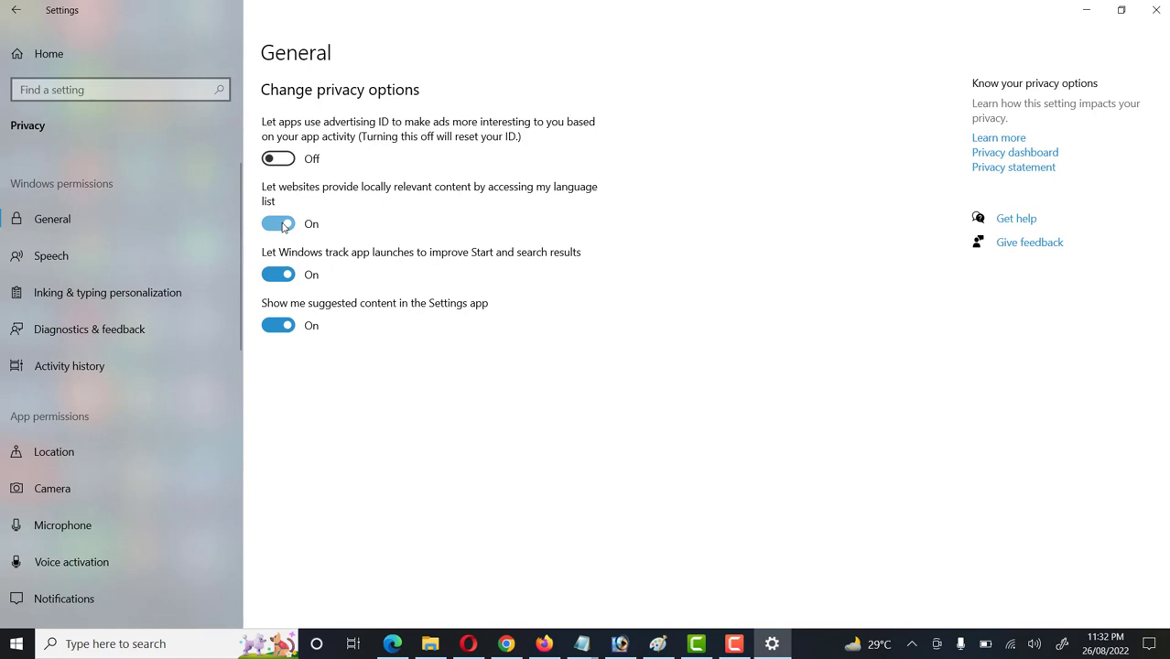
left_click(284, 227)
key("F10")
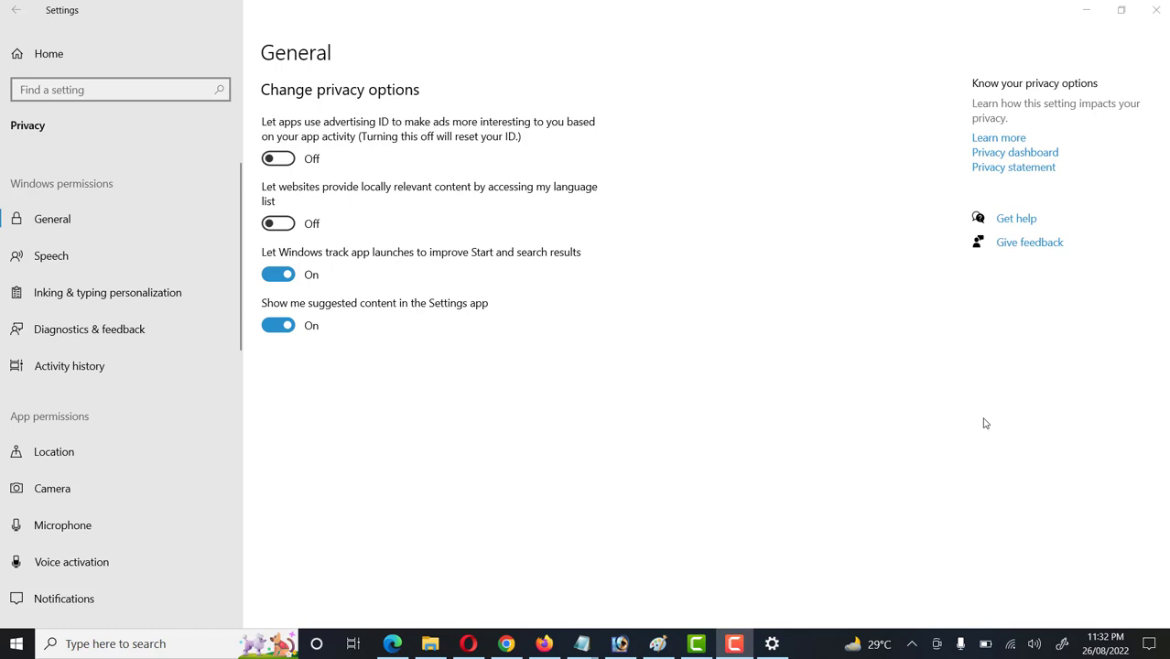
left_click(291, 159)
left_click(291, 159)
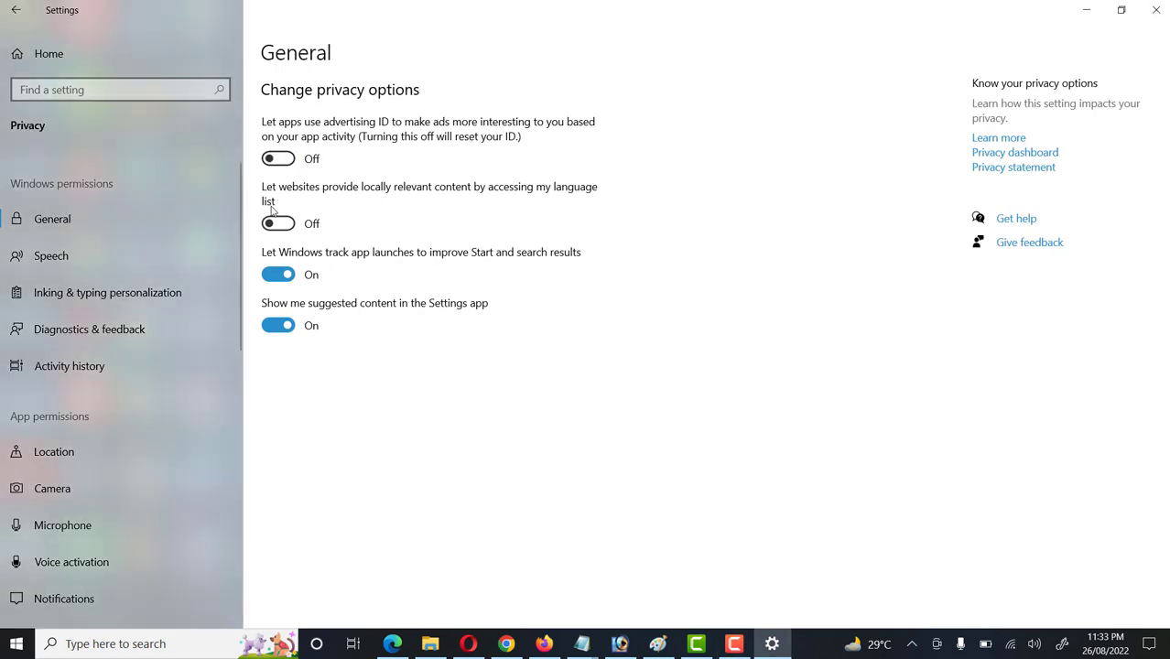
left_click(280, 226)
left_click(279, 226)
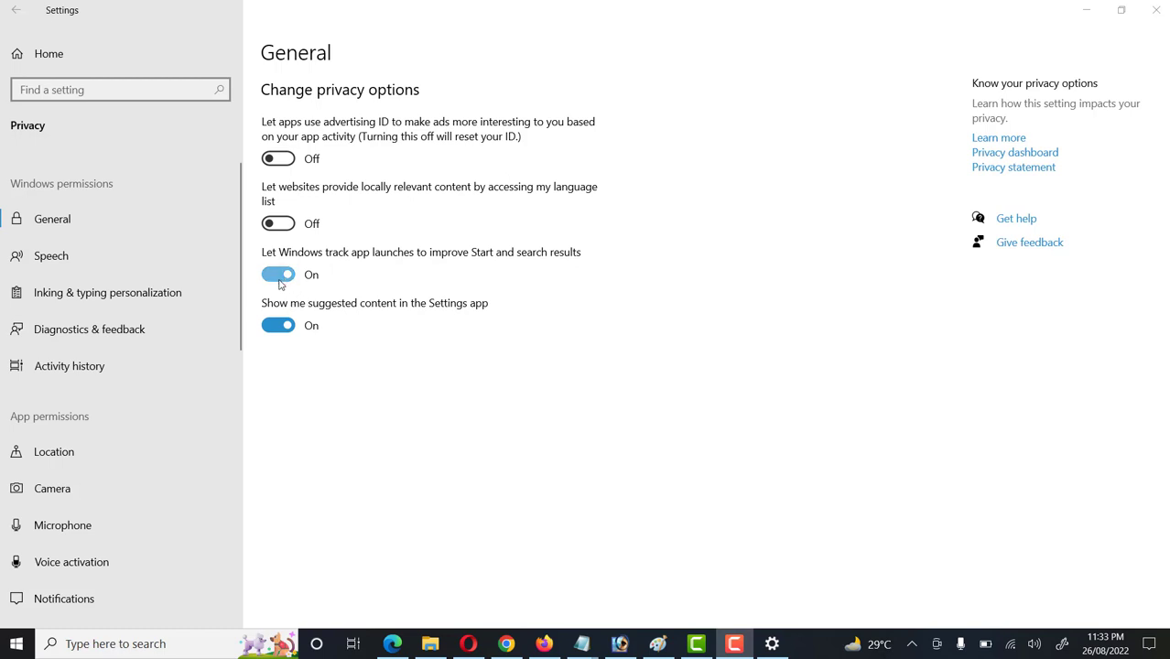
- Switch the tracking of app launches for Start and search results off and back on
left_click(278, 280)
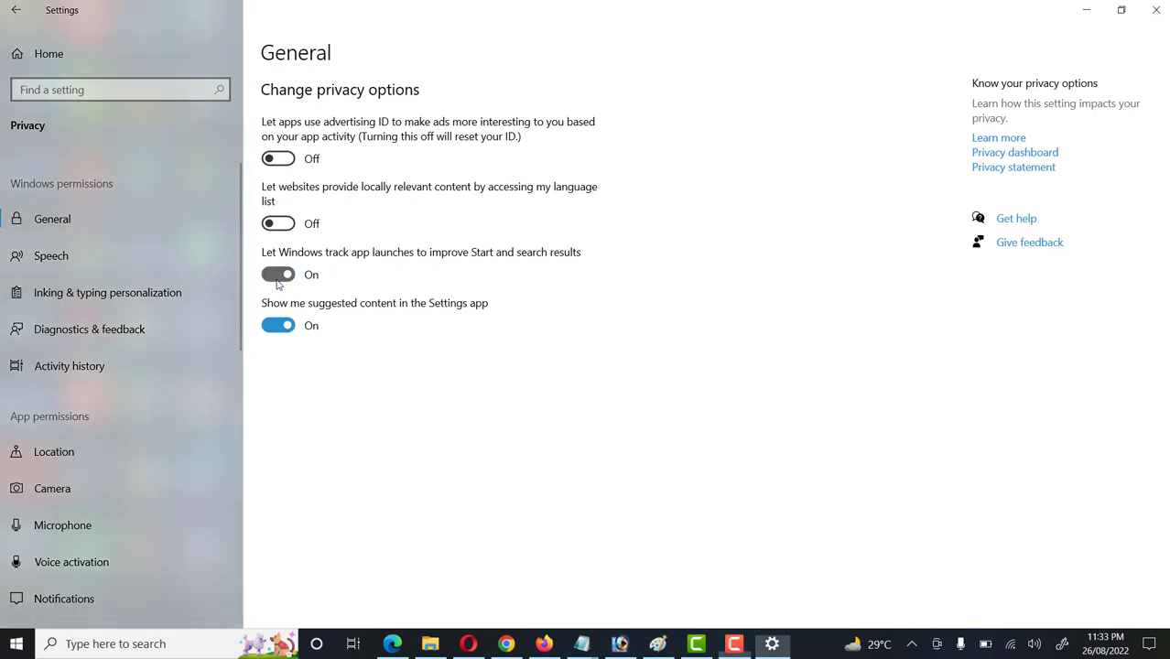
left_click(288, 279)
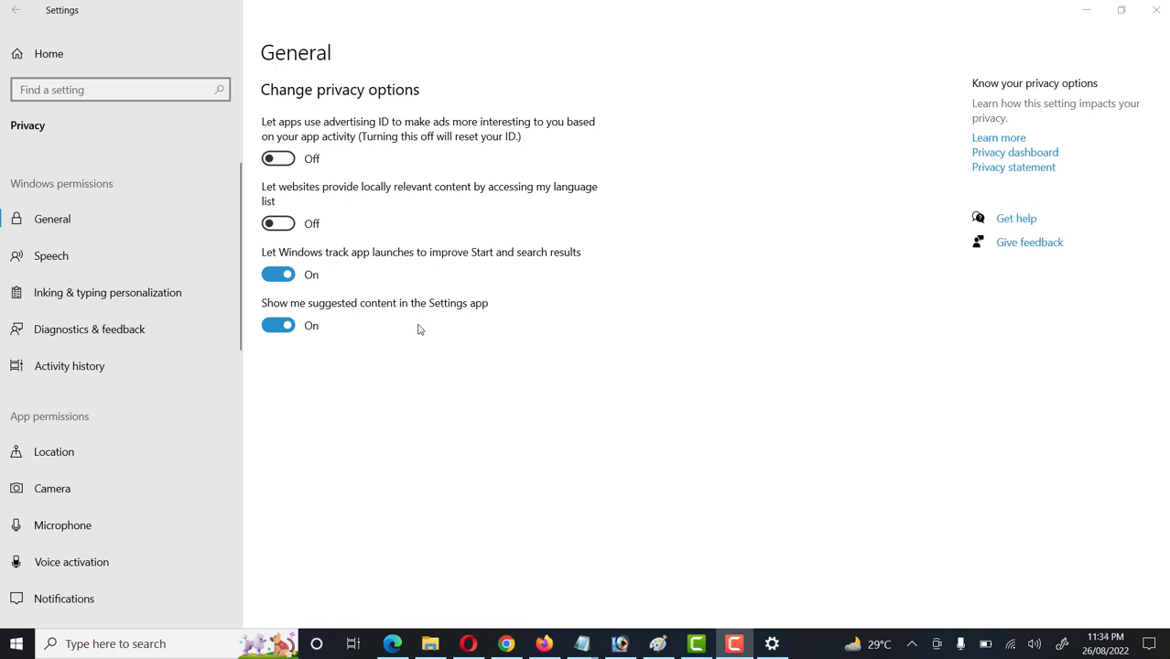
left_click(279, 274)
left_click(287, 276)
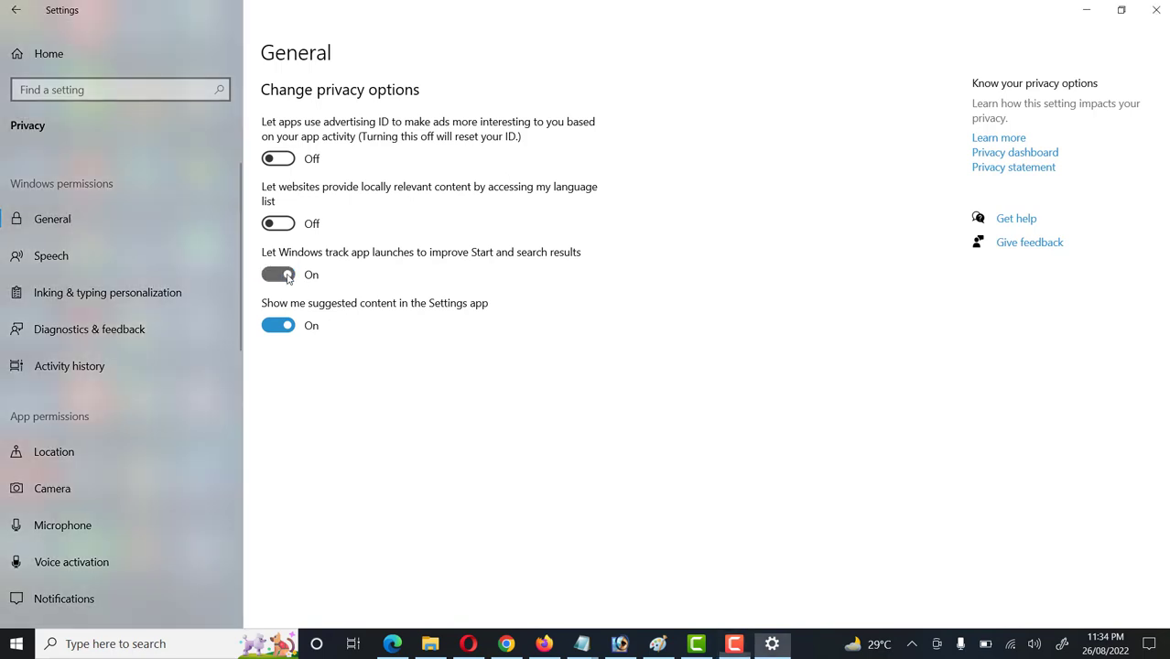
left_click(287, 276)
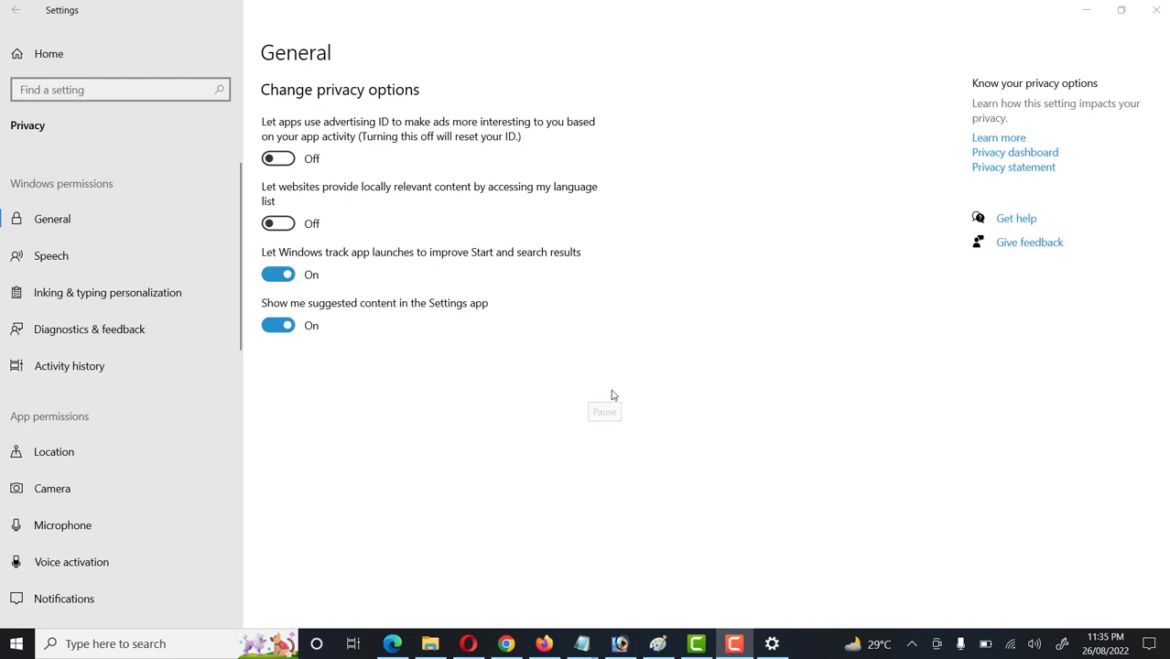
- Open the Speech privacy page and switch online speech recognition on and back off
left_click(55, 265)
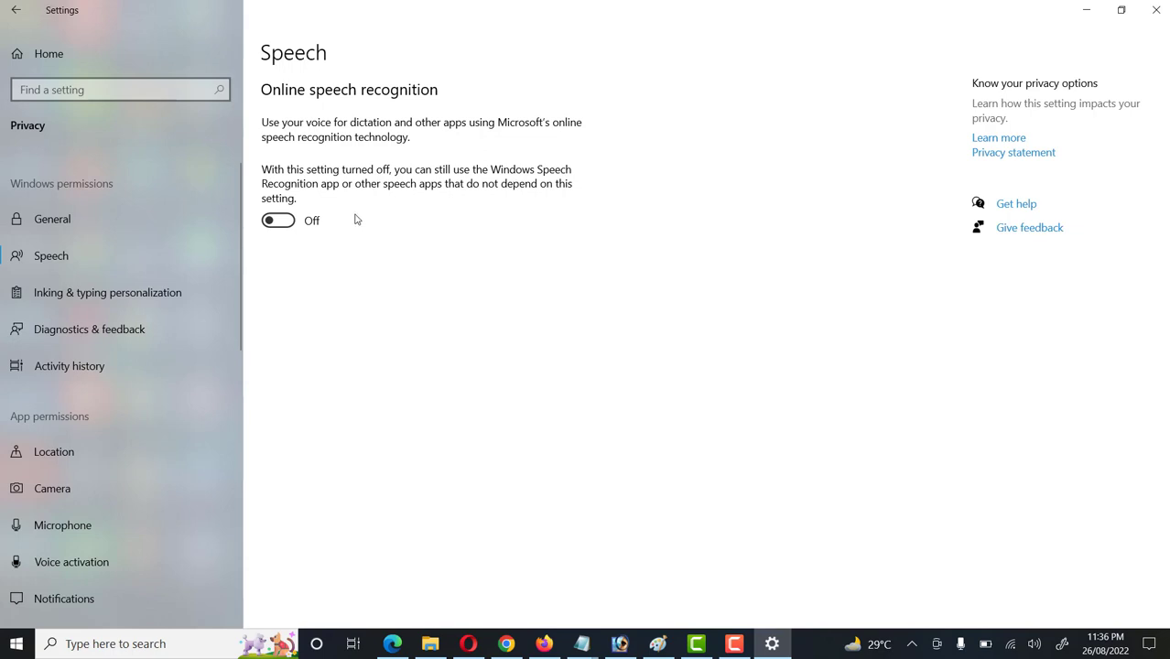
left_click(277, 221)
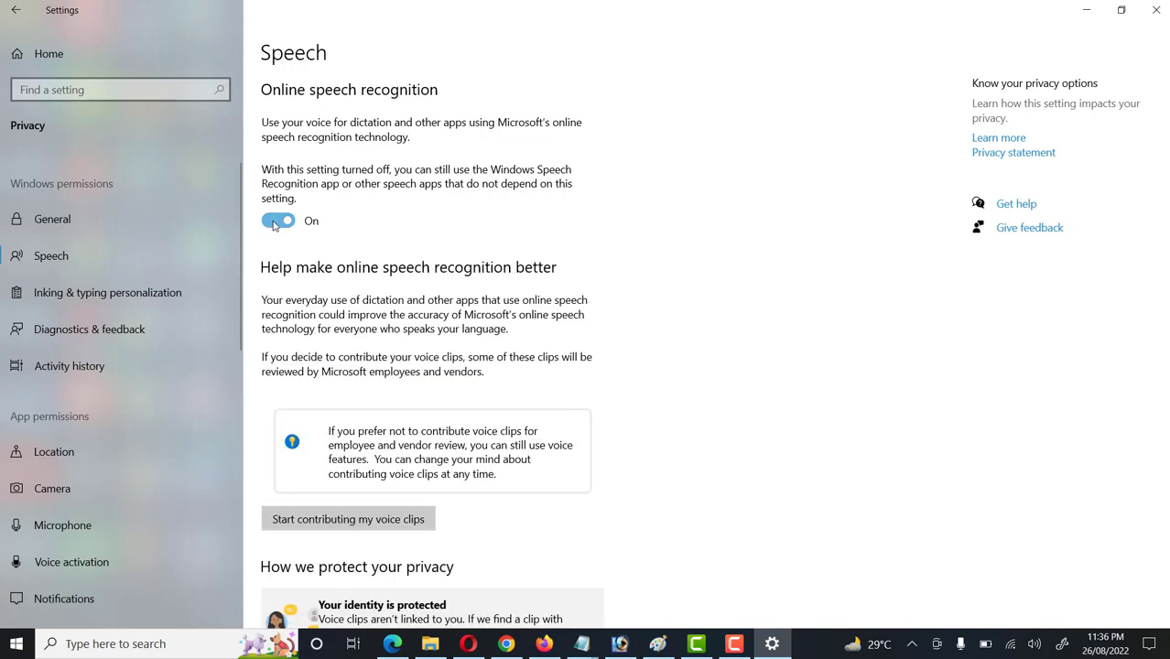
scroll(291, 220, "down", 2)
scroll(288, 197, "up", 1)
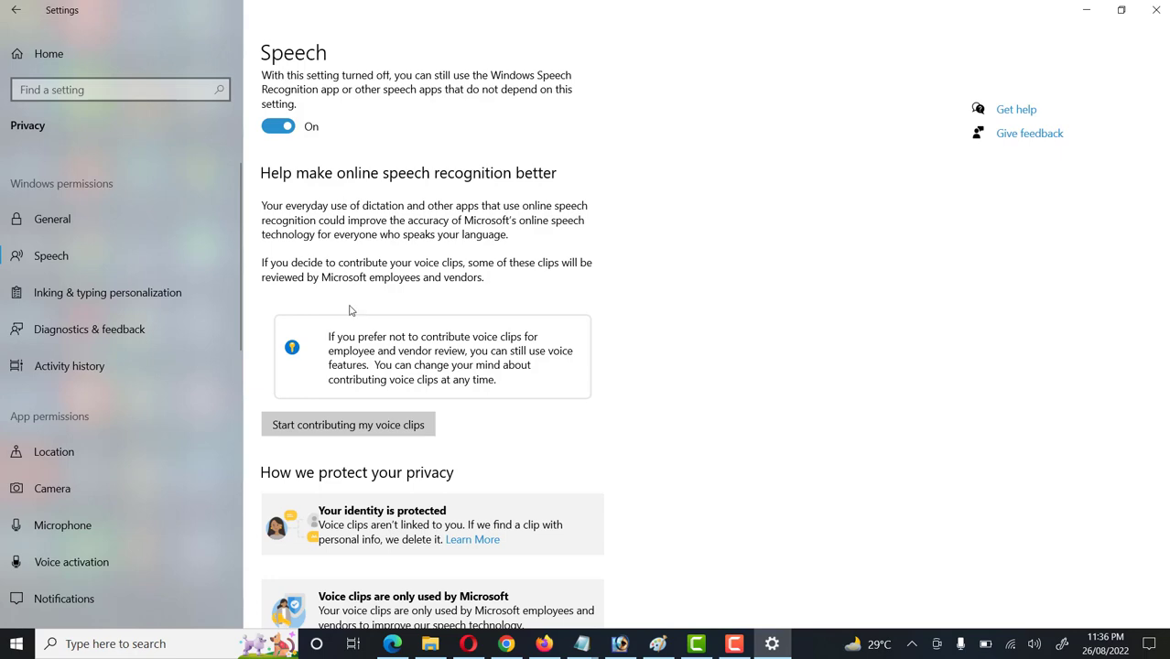
scroll(338, 326, "down", 2)
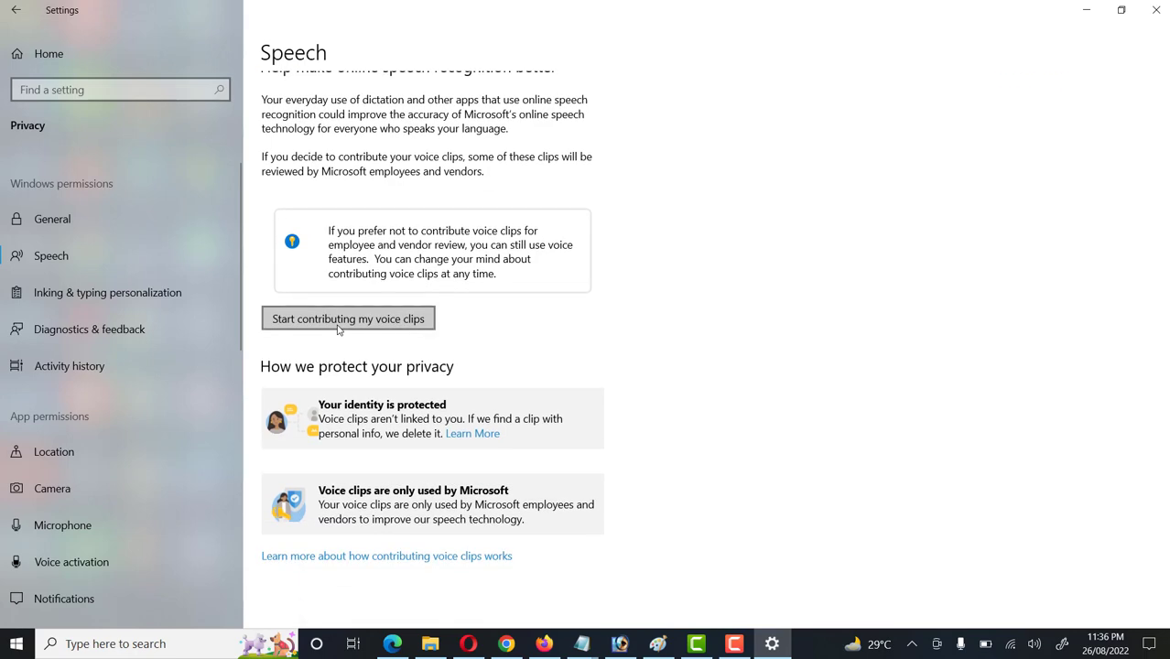
scroll(339, 327, "up", 4)
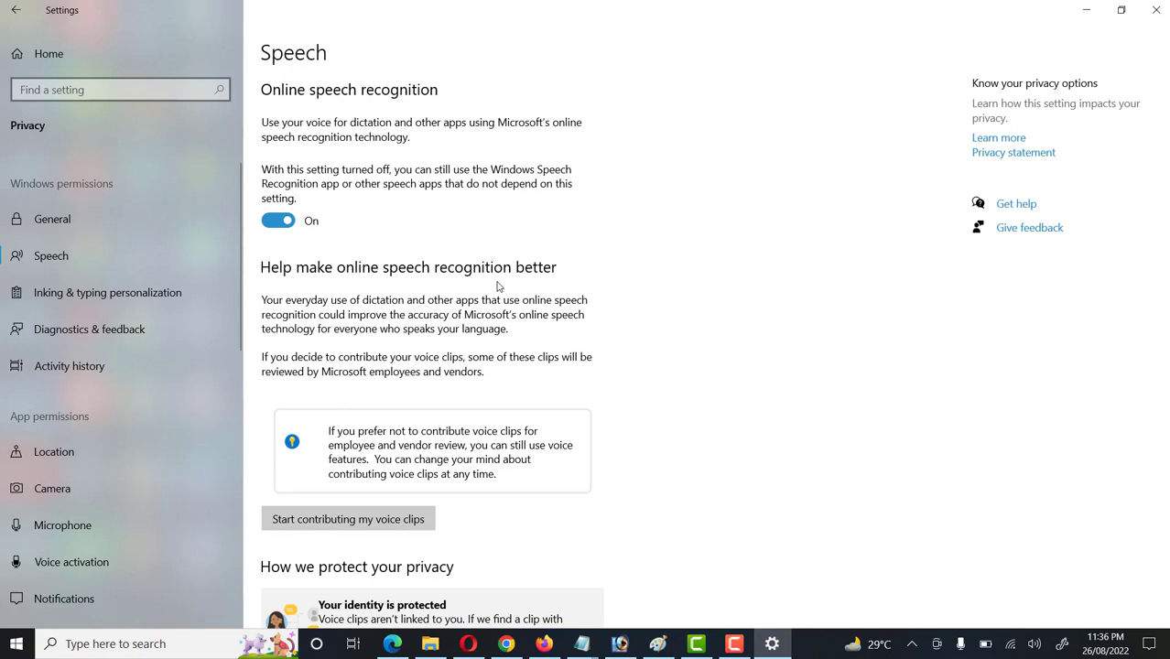
left_click(276, 223)
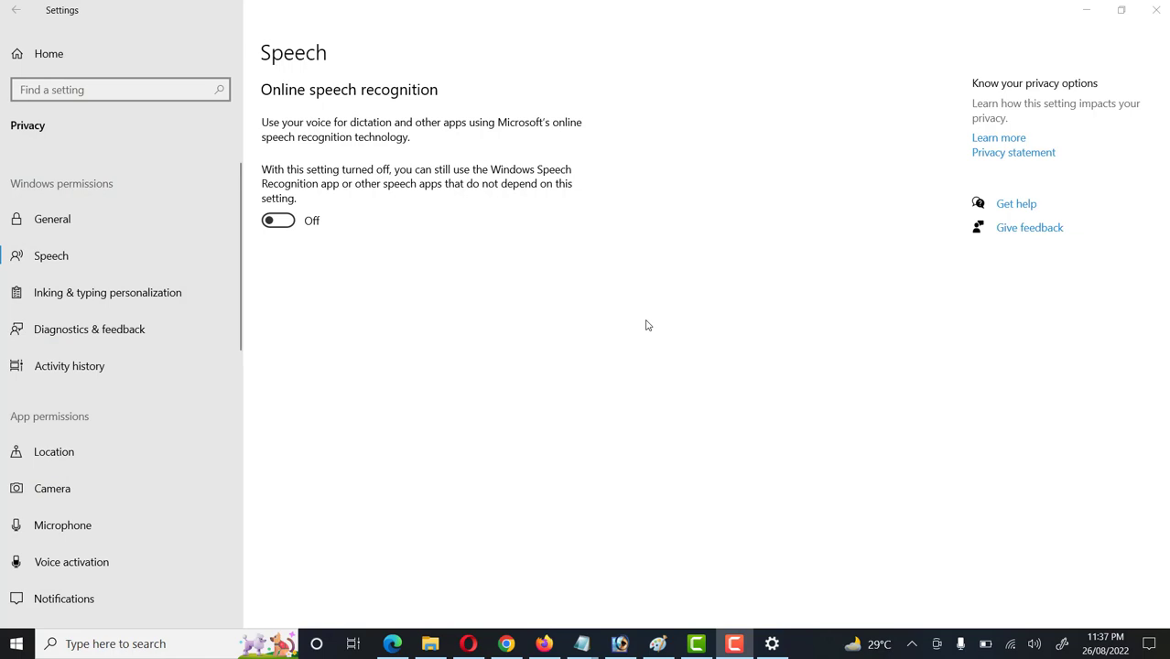
left_click(288, 223)
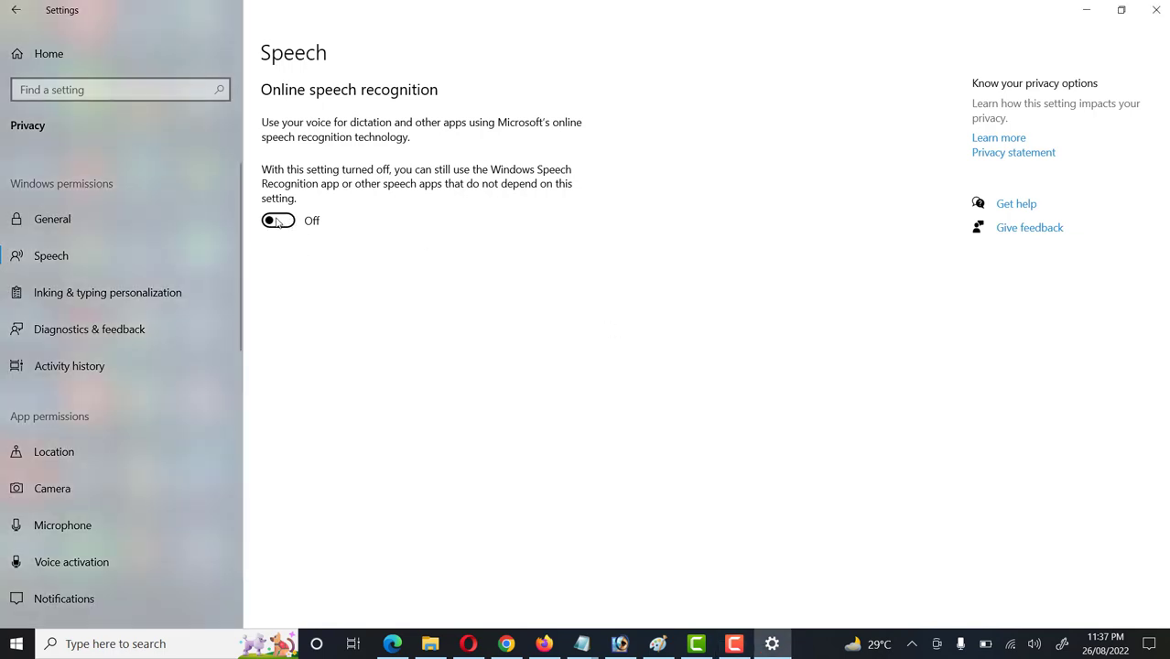
left_click(280, 221)
- Open Inking & typing personalization and switch the personal typing and inking dictionary off and back on
left_click(91, 297)
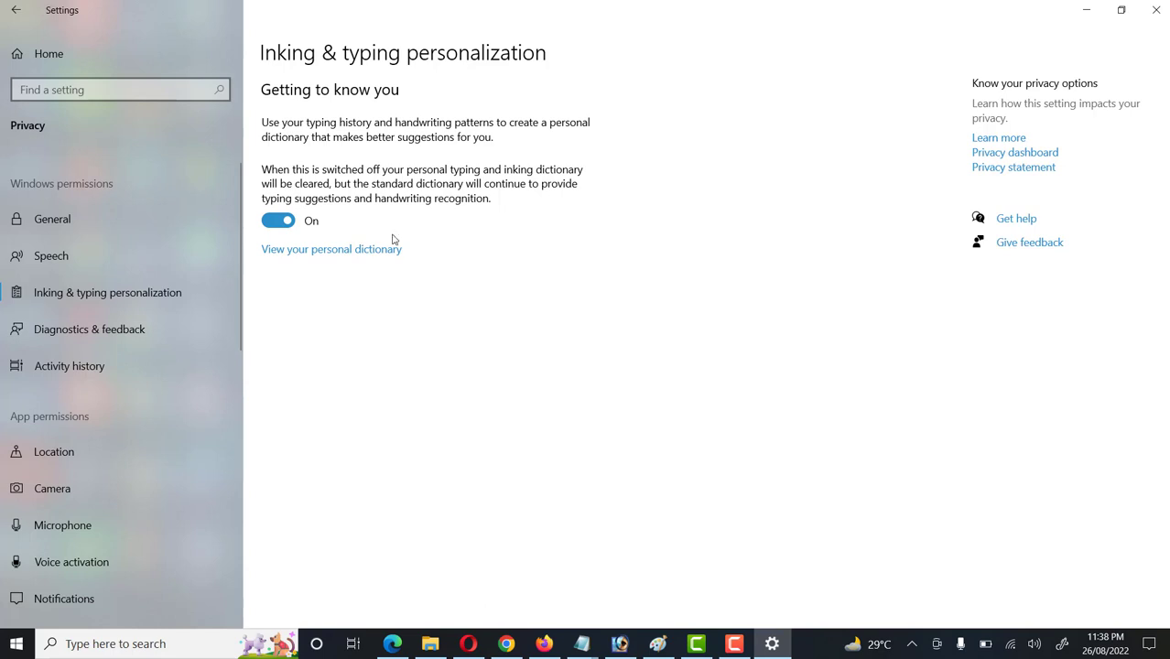
left_click(270, 226)
left_click(275, 226)
left_click(271, 227)
left_click(289, 221)
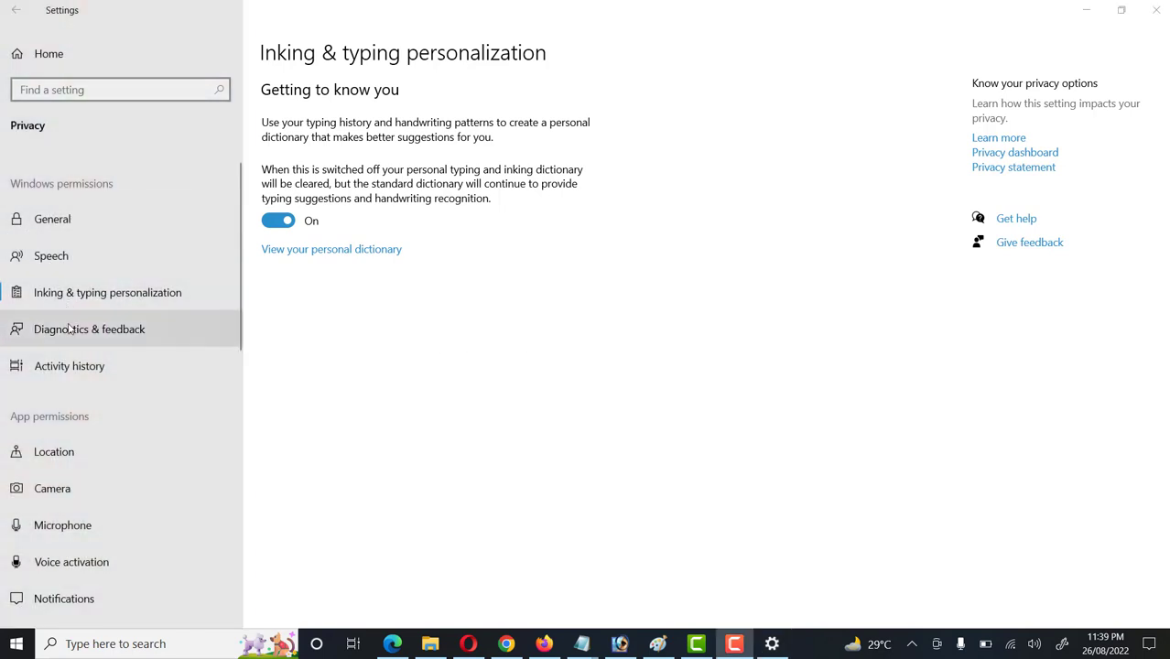
- Open the Location privacy page and switch app access to the location on and back off
left_click(44, 456)
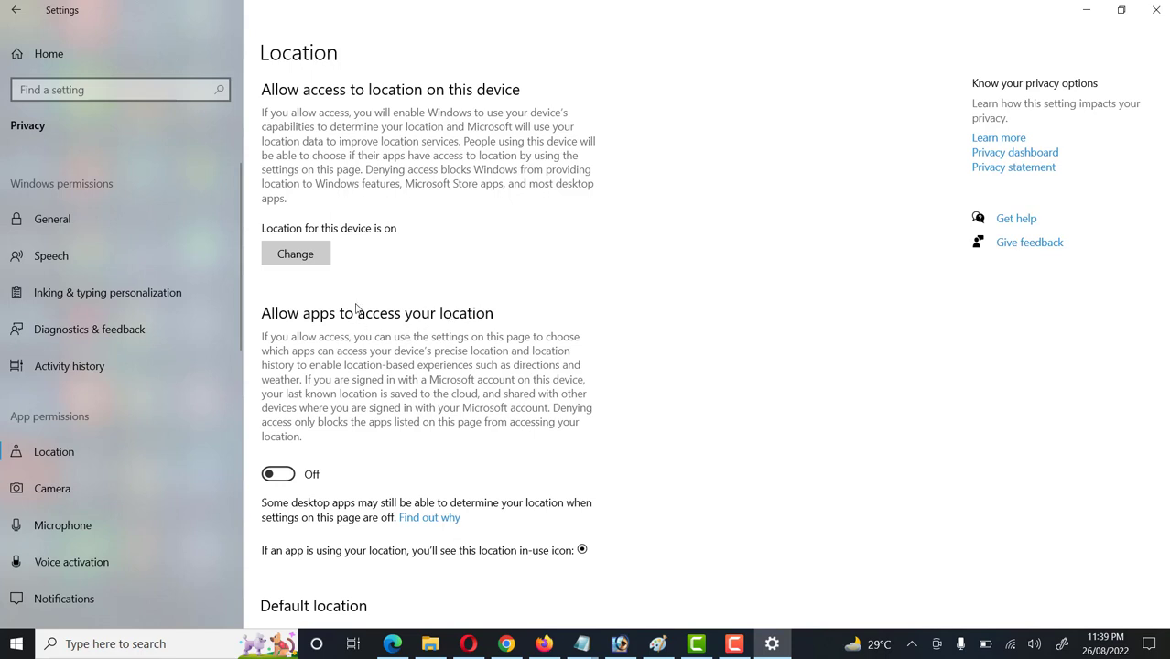
scroll(702, 383, "down", 4)
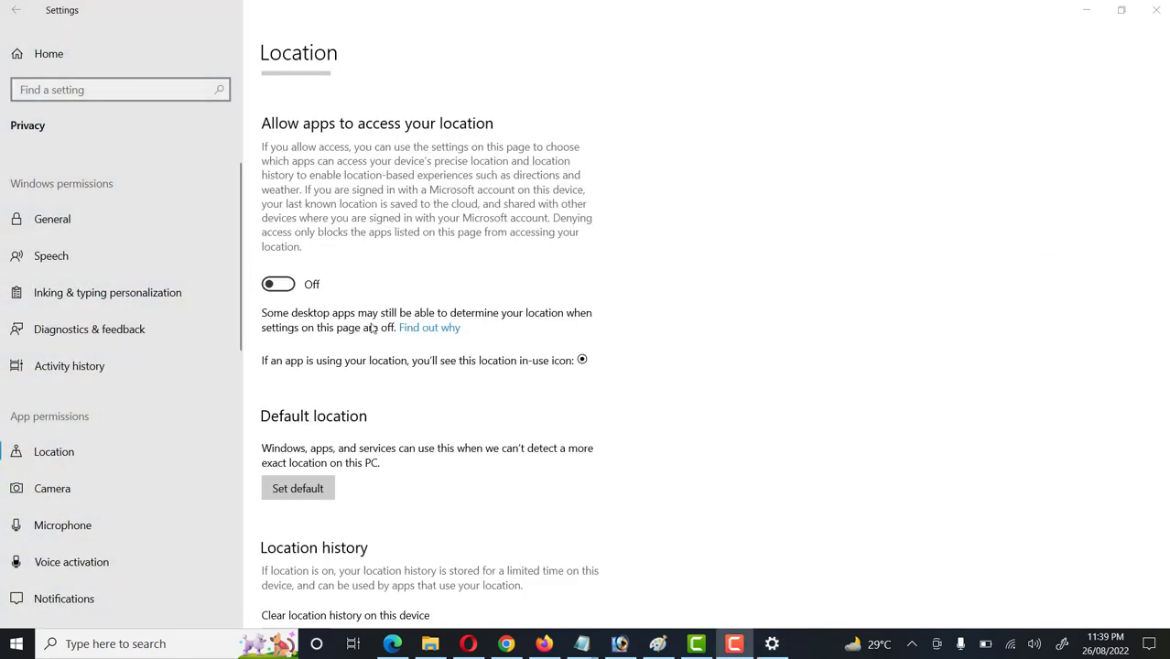
left_click(300, 287)
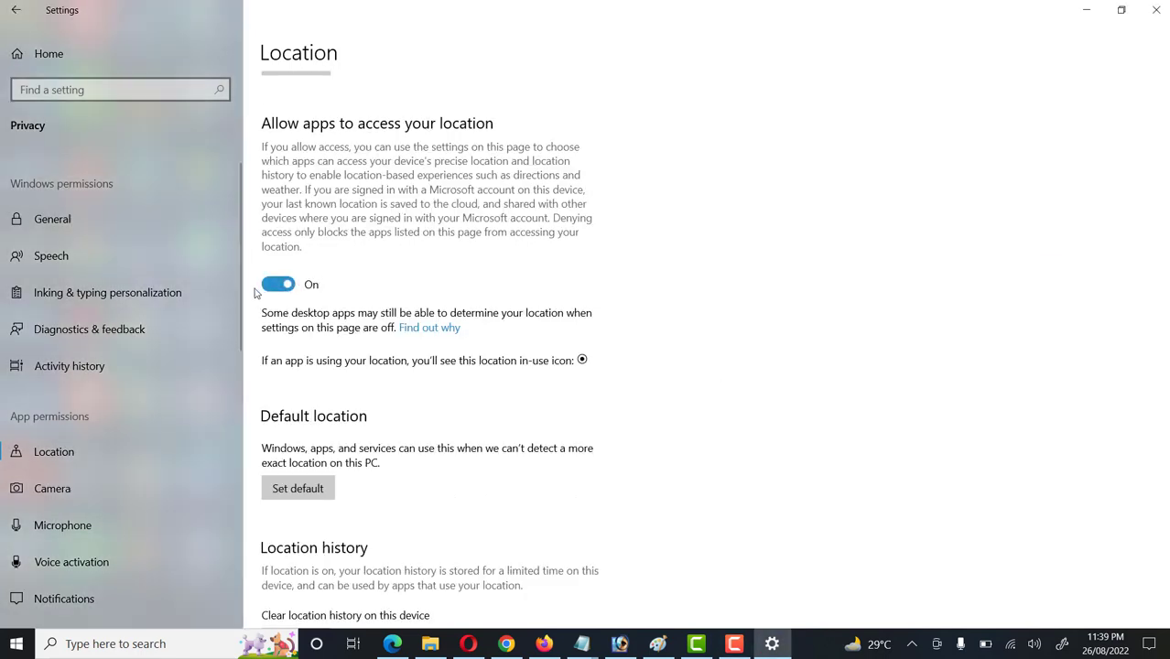
left_click(283, 289)
left_click(284, 289)
left_click(284, 289)
left_click(276, 289)
left_click(692, 371)
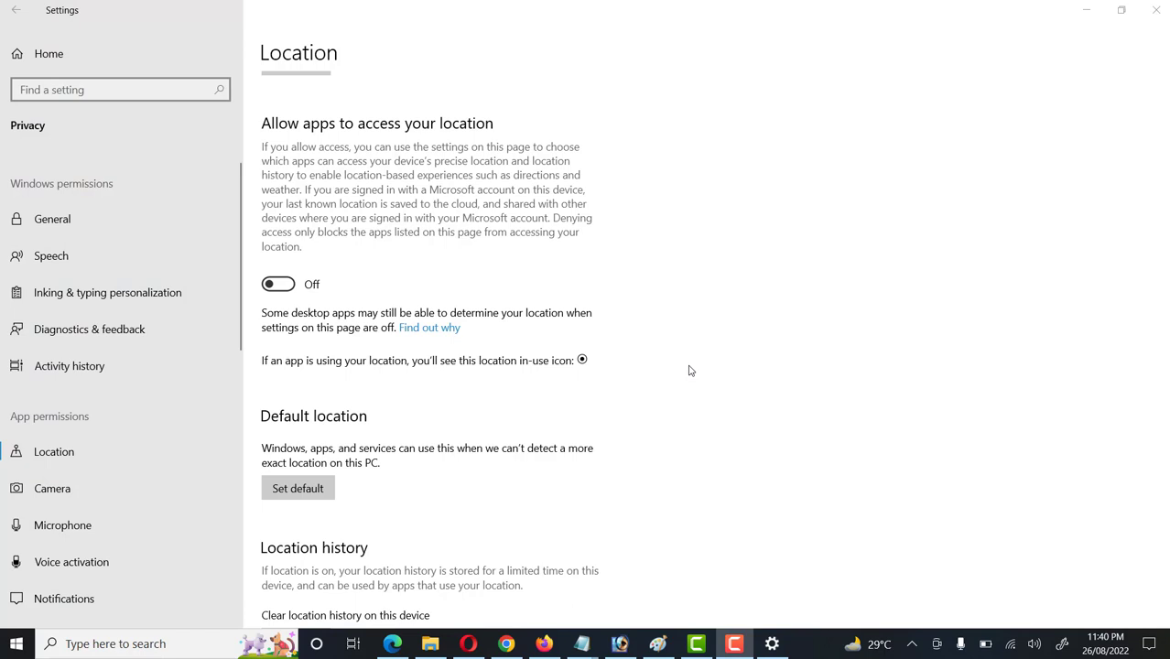
- Try to switch 3D Viewer's precise location access and look through the app list on the Location page
scroll(691, 371, "up", 2)
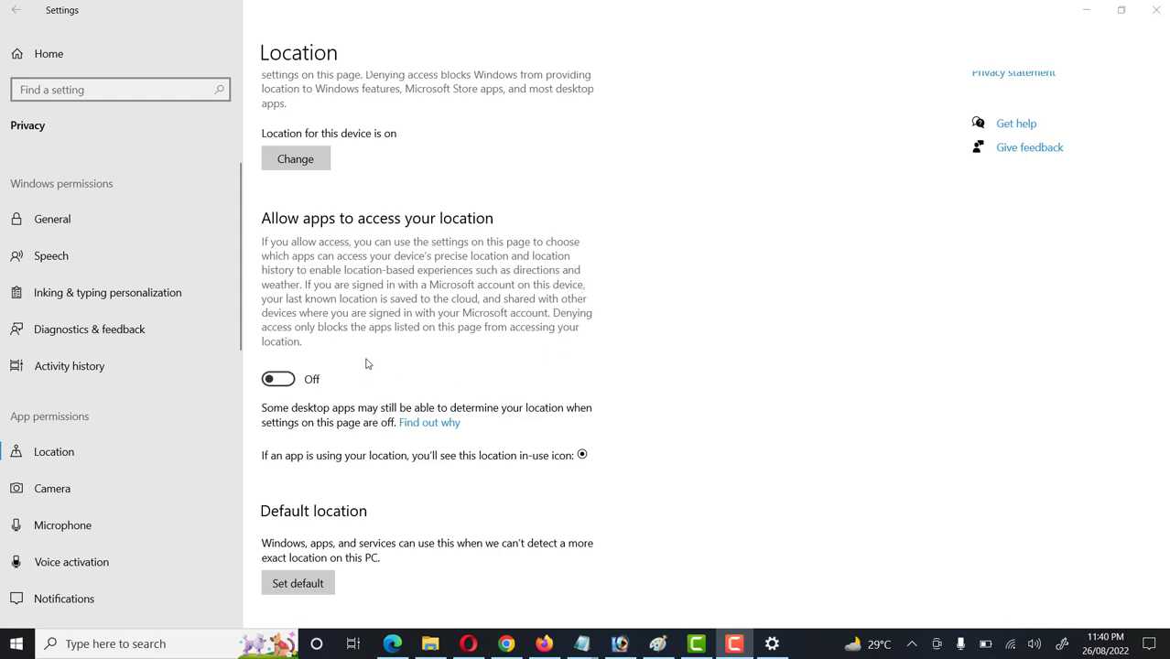
scroll(366, 363, "down", 2)
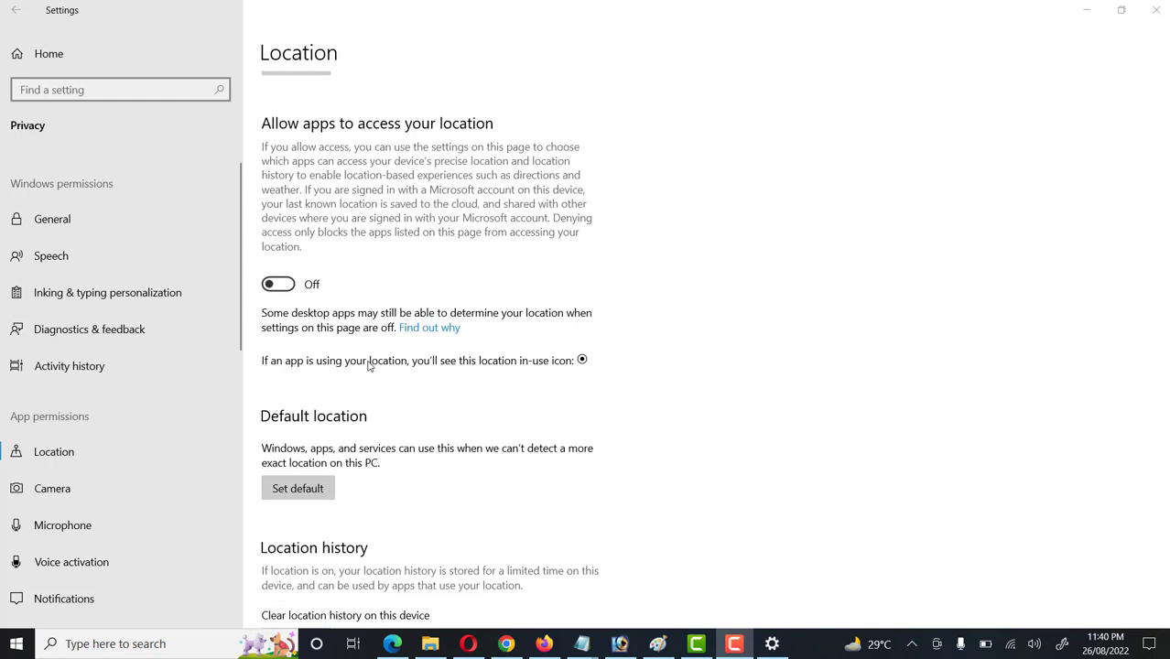
scroll(369, 362, "down", 10)
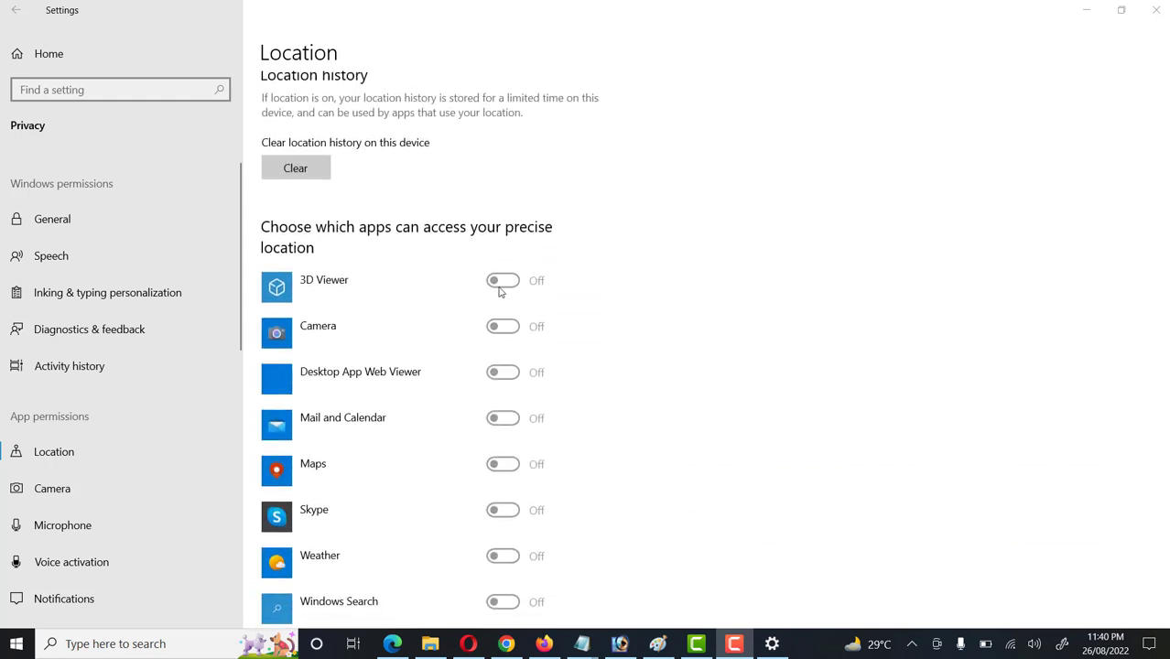
left_click(500, 292)
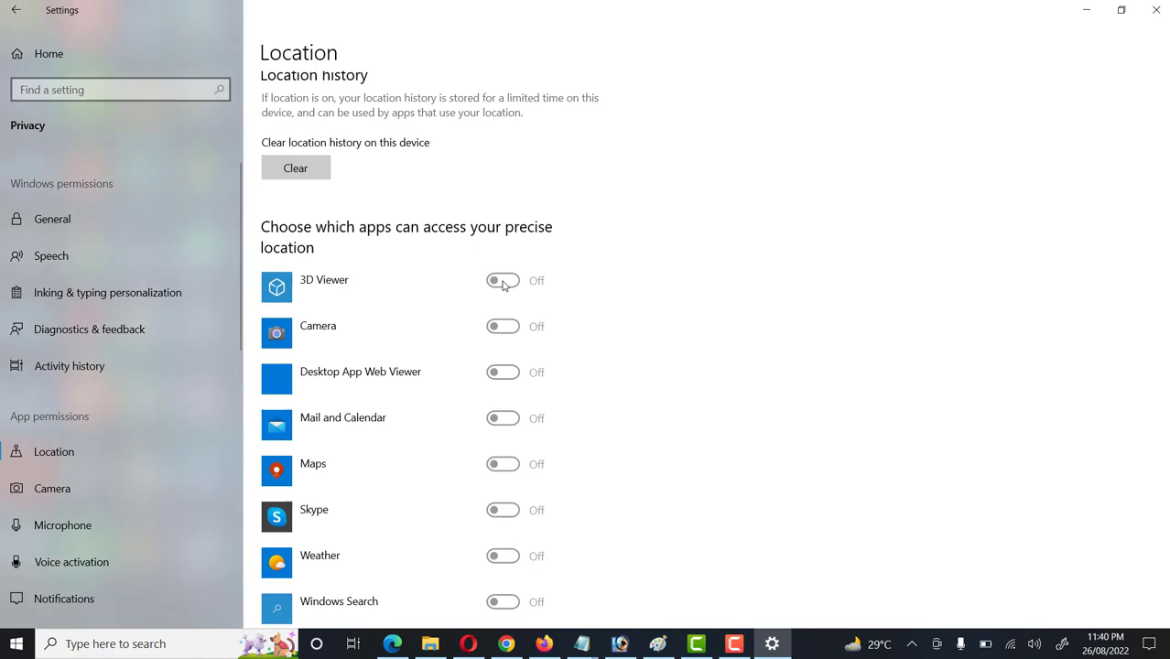
scroll(428, 329, "down", 6)
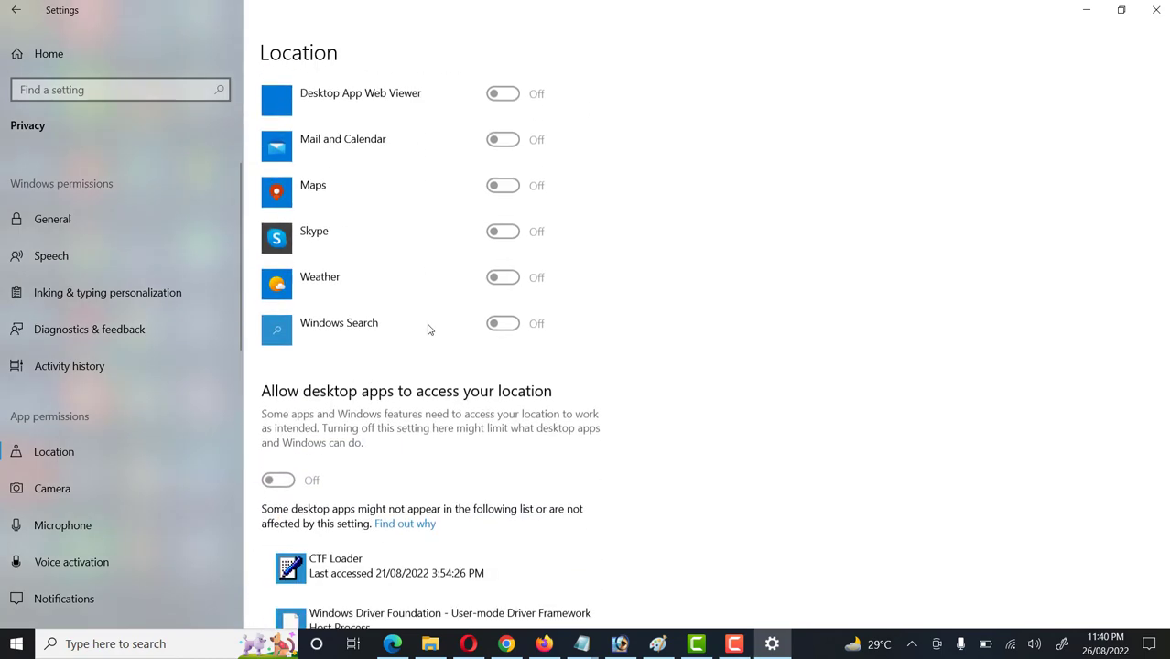
- Turn on the Location setting that allows apps to access your location
scroll(428, 329, "up", 20)
scroll(427, 335, "down", 4)
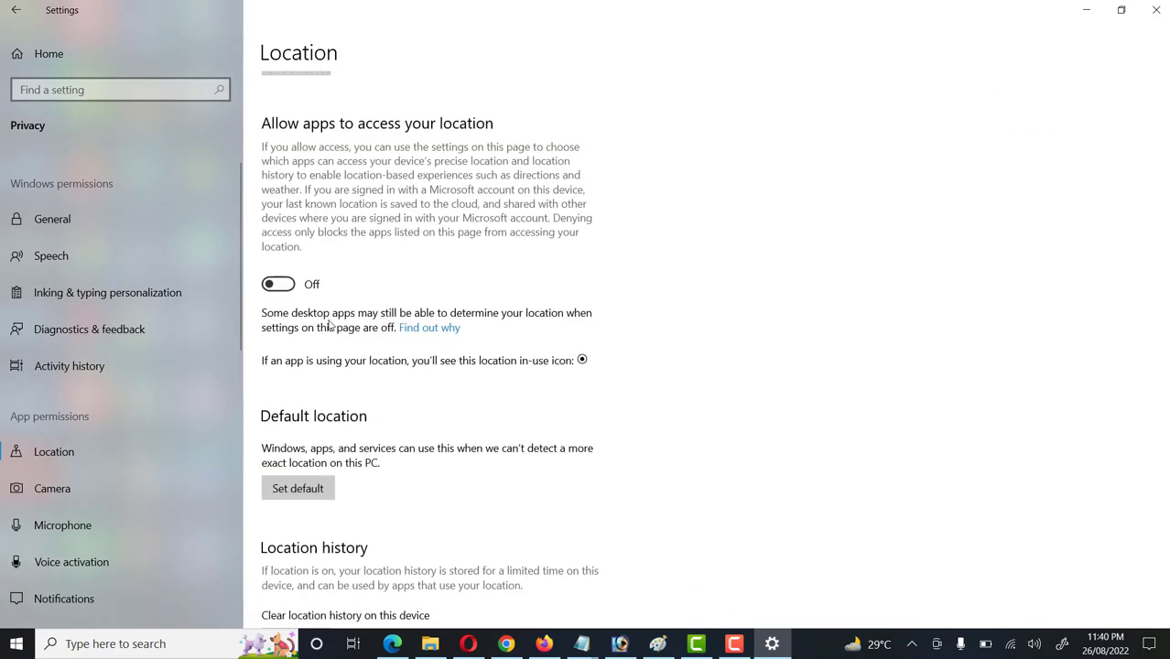
left_click(286, 287)
- Turn off precise location access for 3D Viewer and Skype
scroll(312, 298, "down", 9)
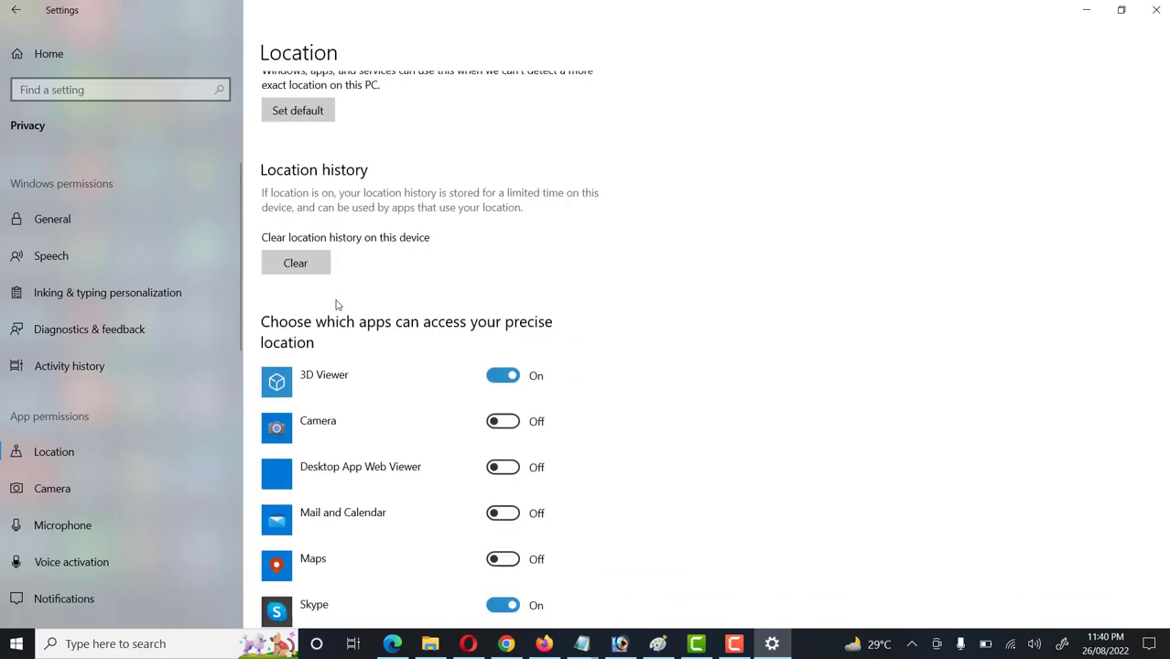
left_click(502, 376)
scroll(486, 401, "down", 4)
left_click(504, 420)
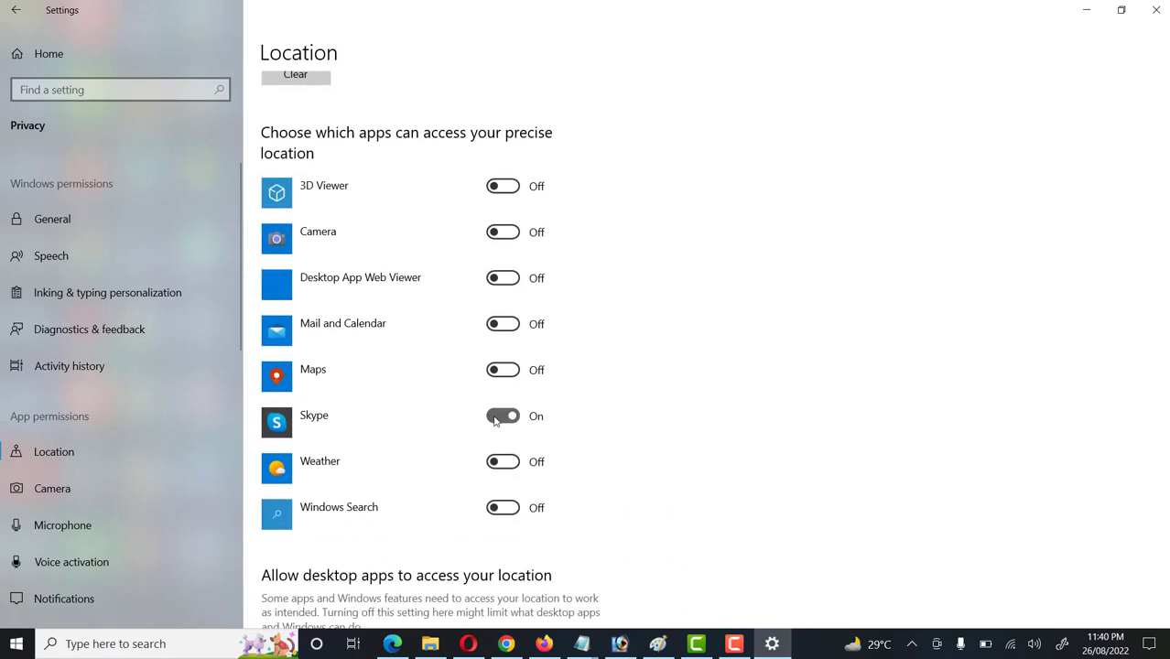
left_click(517, 417)
left_click(492, 418)
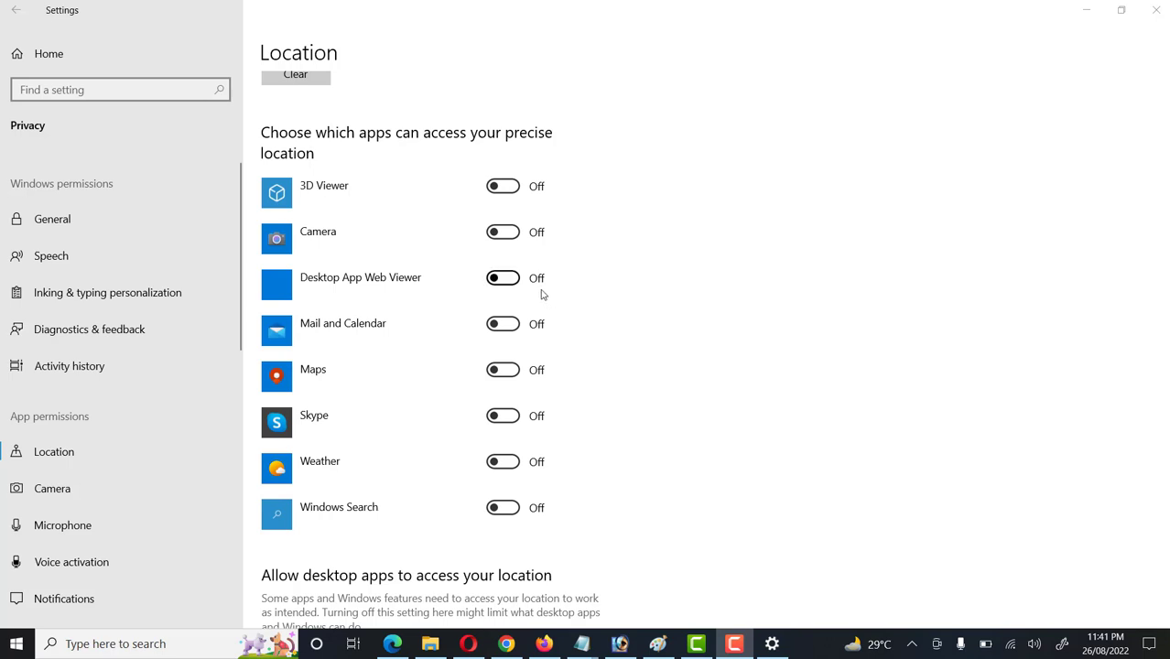
- Examine the precise location access of the listed apps, the location history section and the desktop app location setting
scroll(541, 294, "up", 1)
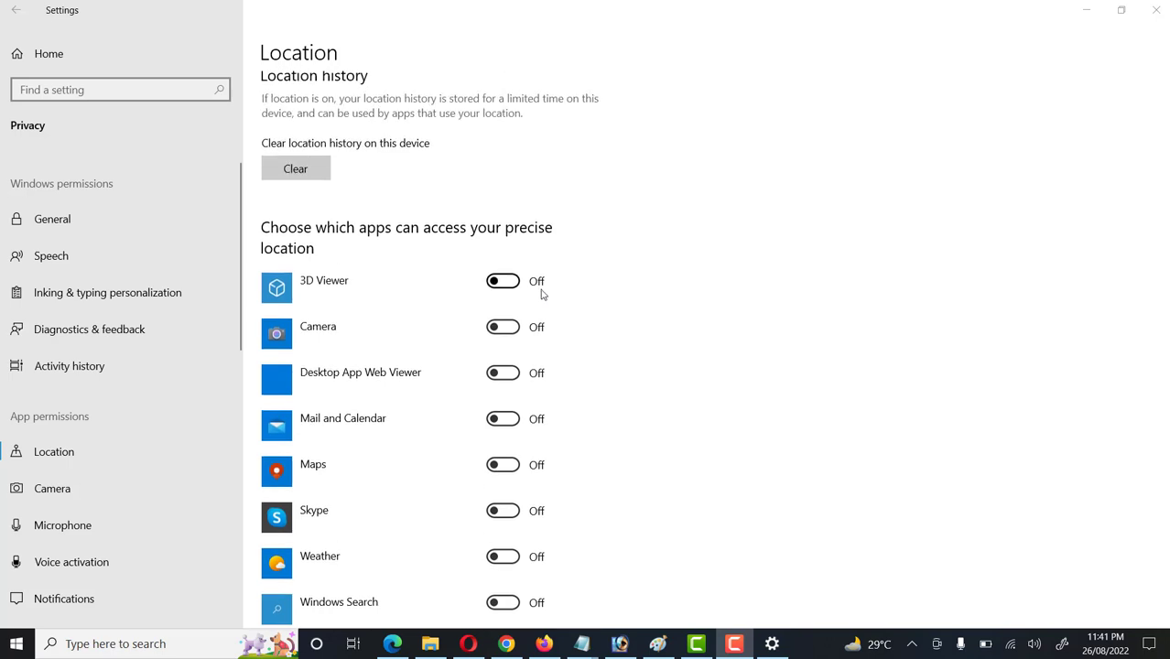
scroll(541, 294, "up", 1)
scroll(542, 294, "up", 1)
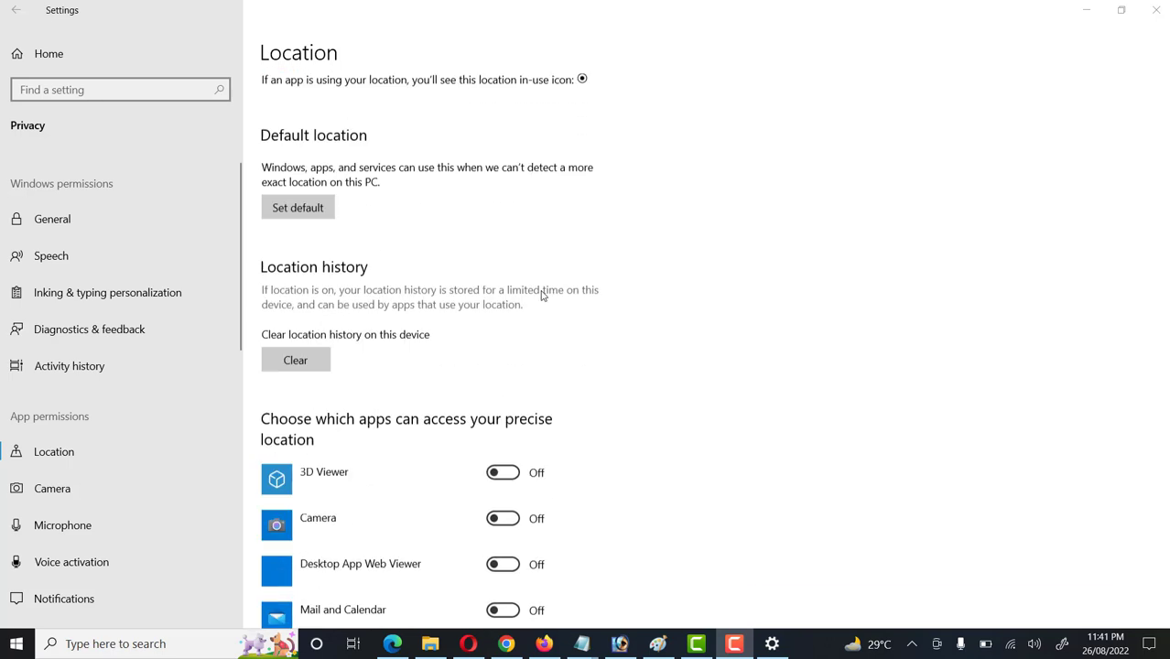
scroll(541, 294, "down", 4)
scroll(541, 295, "up", 2)
scroll(541, 293, "down", 2)
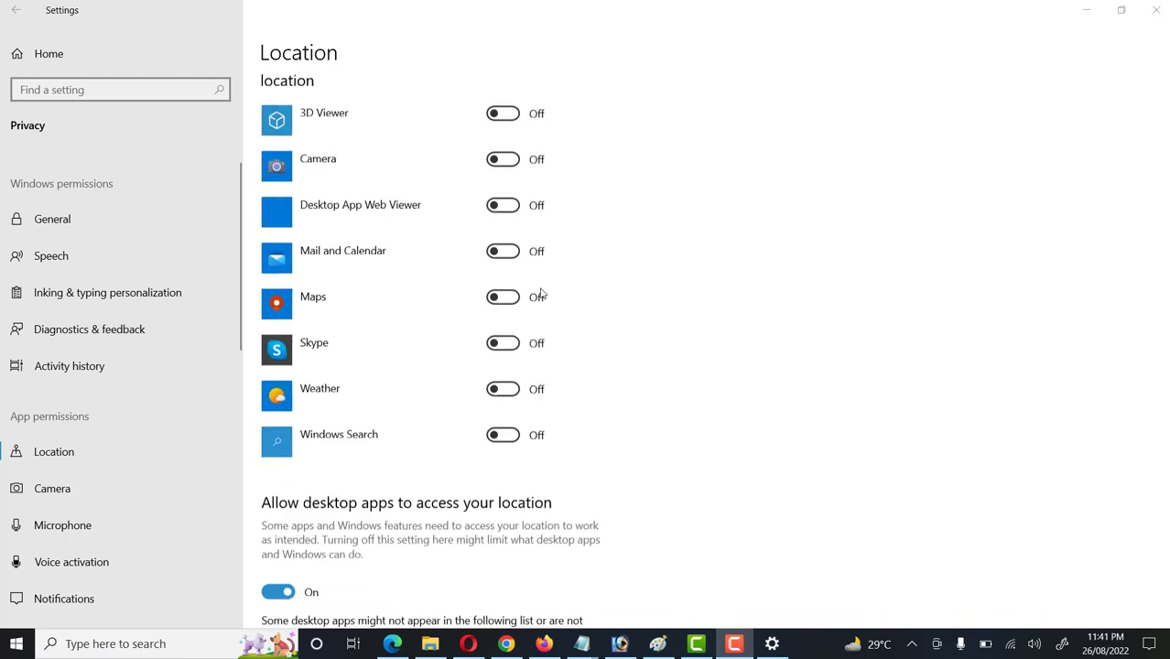
scroll(541, 295, "up", 2)
scroll(541, 294, "down", 2)
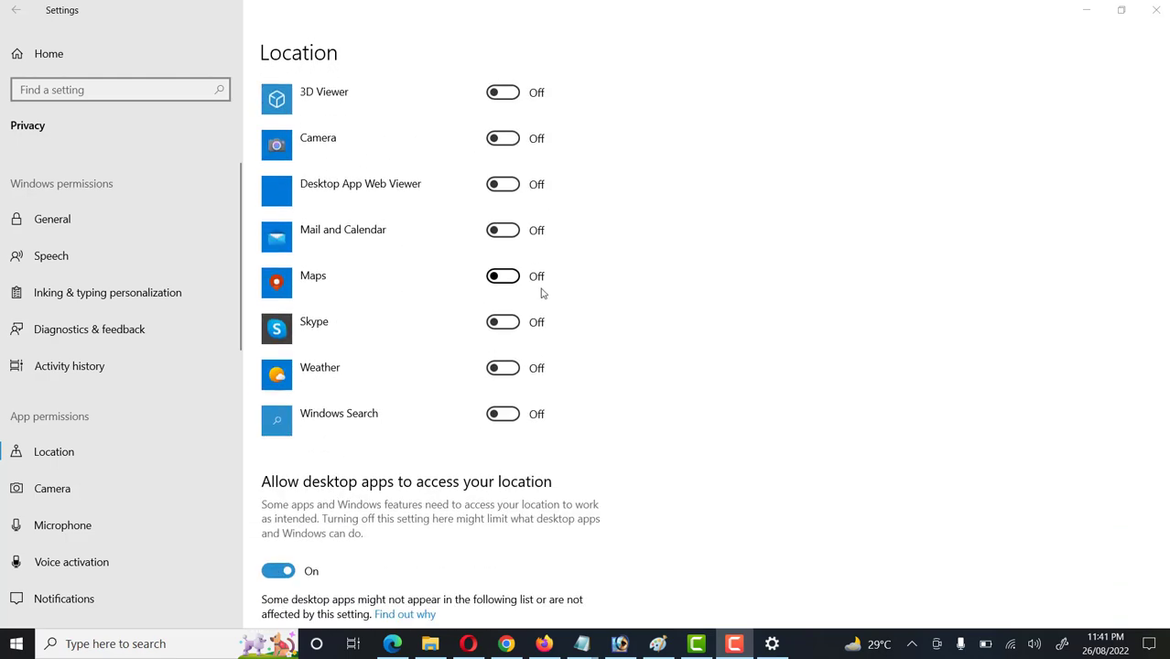
scroll(541, 294, "down", 1)
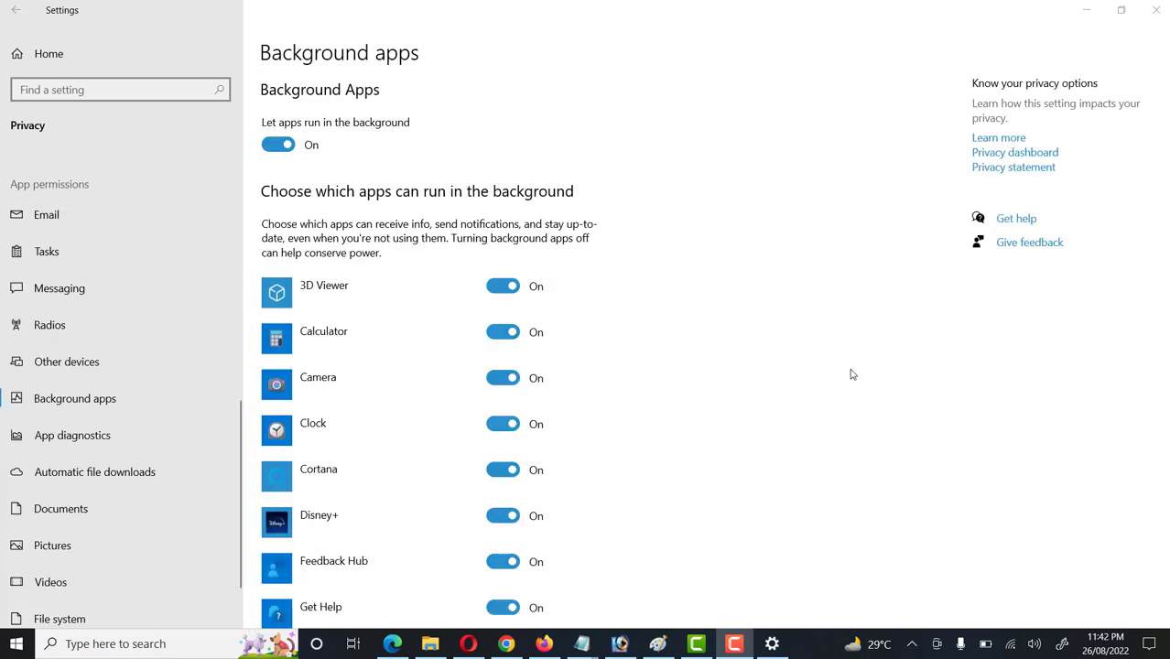
- Open the Background apps privacy page and look through the apps allowed to run in the background
left_click(78, 409)
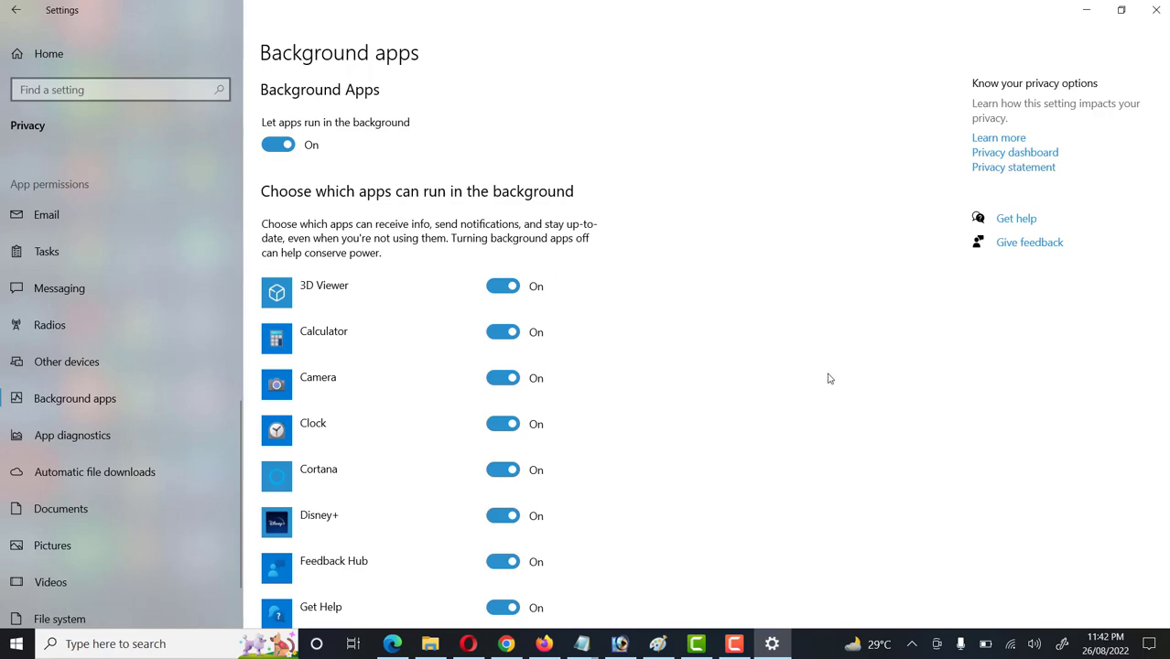
scroll(387, 323, "down", 12)
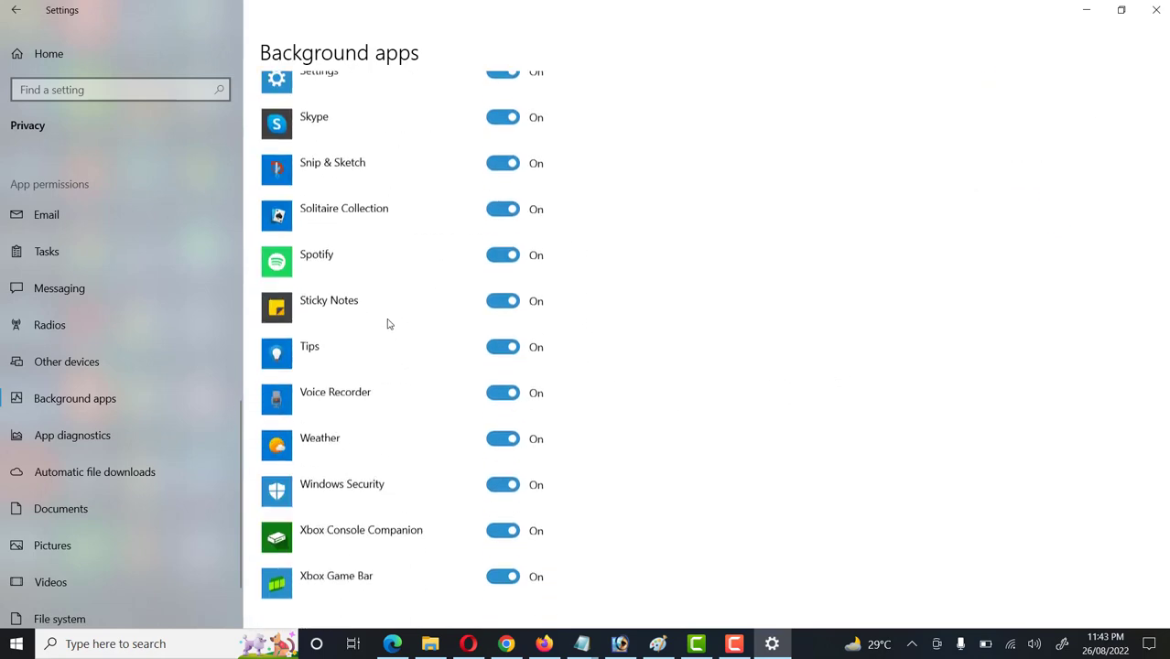
scroll(388, 324, "up", 12)
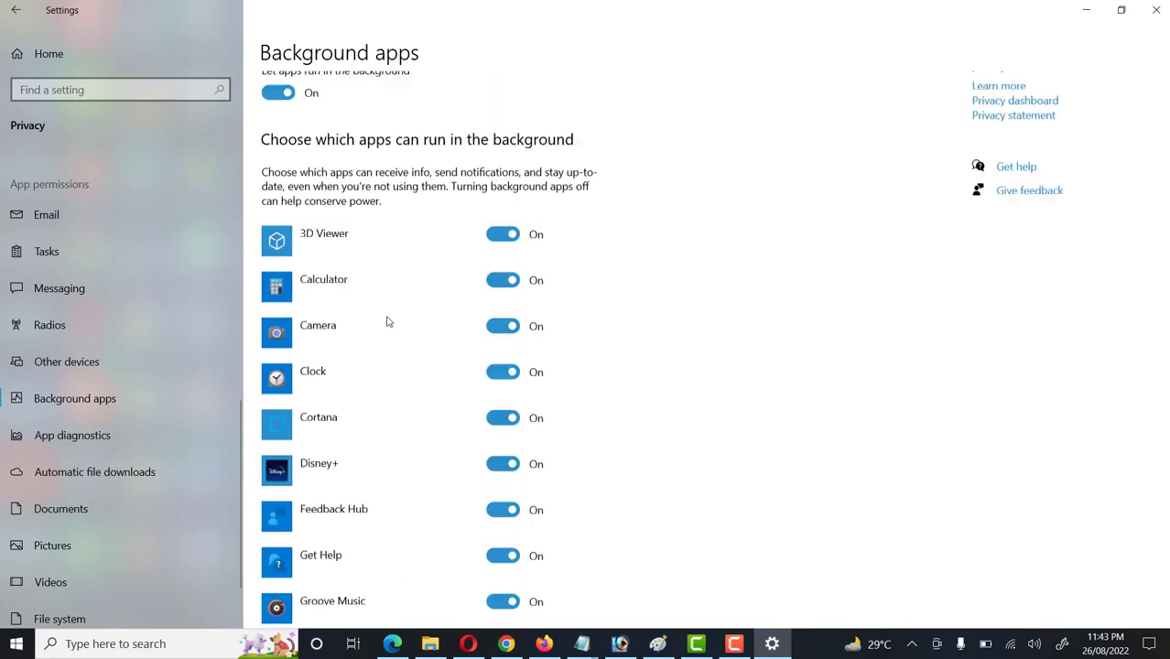
scroll(387, 321, "up", 1)
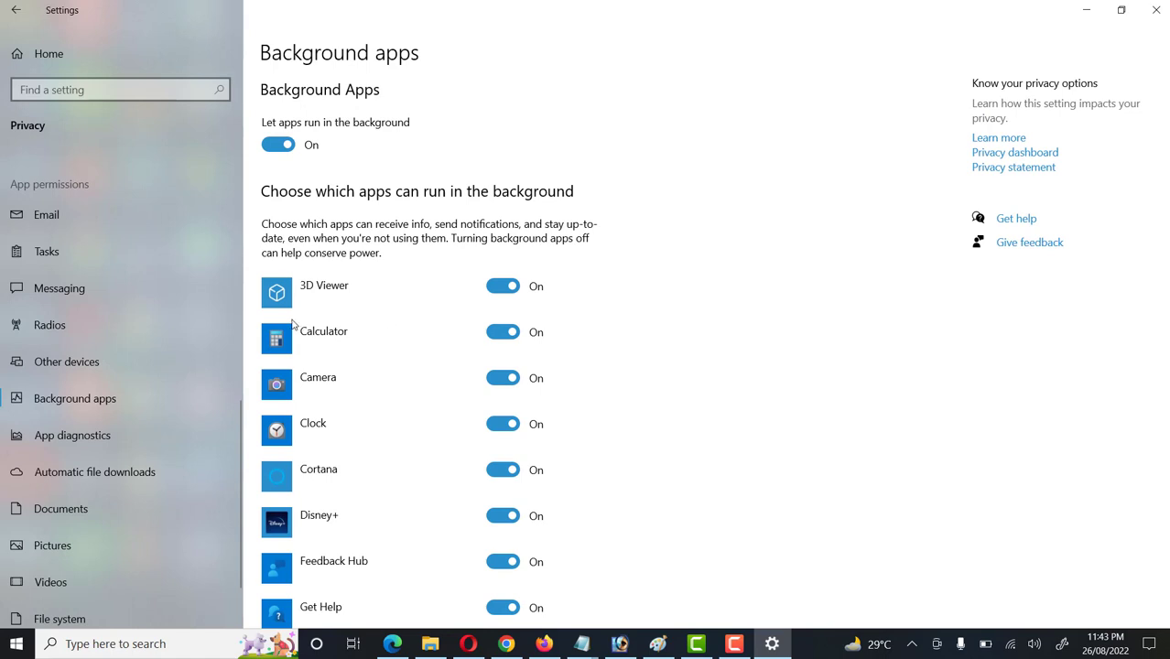
- Open the App diagnostics privacy page and turn off app access to diagnostic info about other apps
left_click(57, 442)
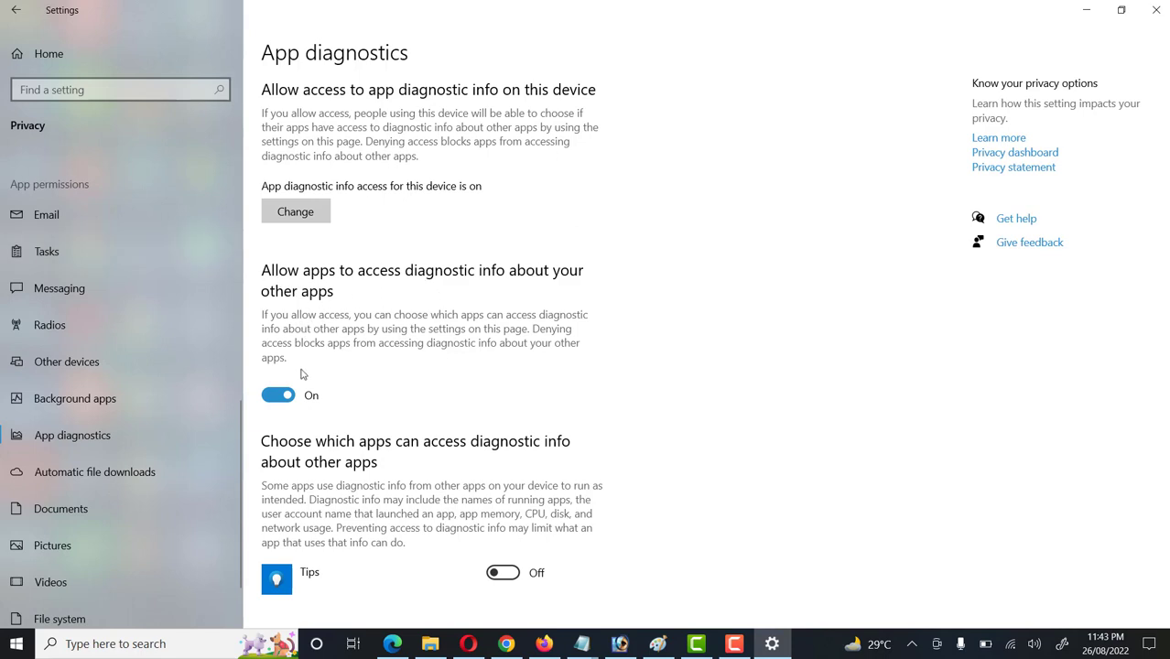
left_click(279, 397)
left_click(289, 400)
scroll(282, 385, "down", 1)
scroll(271, 407, "up", 1)
left_click(277, 397)
left_click(291, 404)
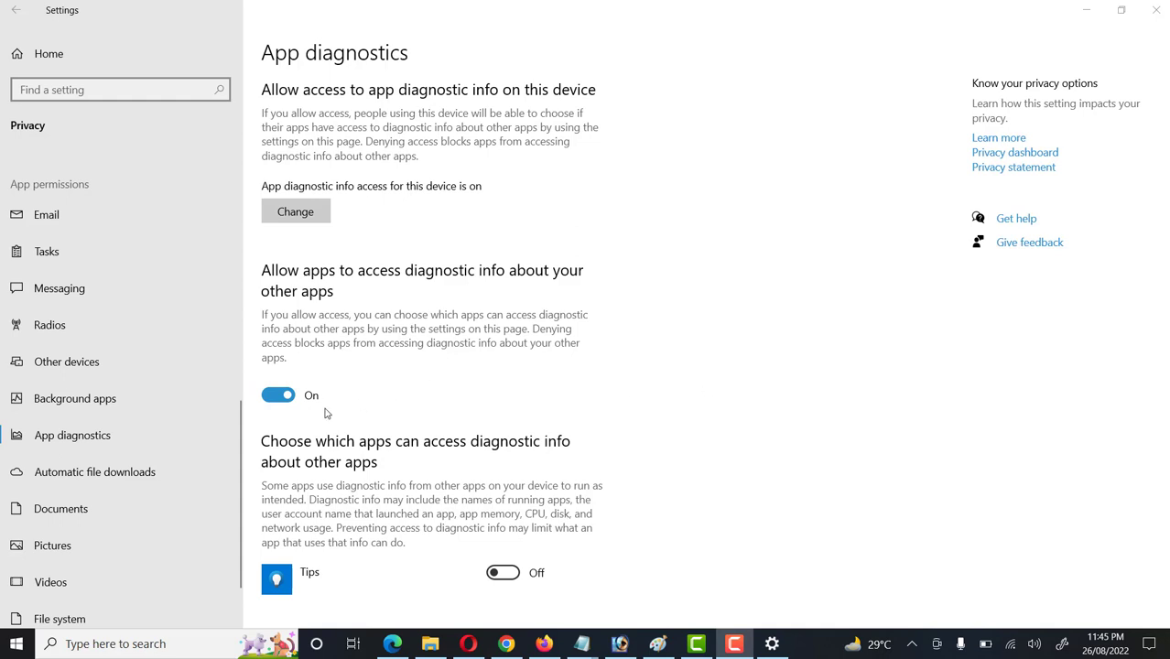
left_click(275, 400)
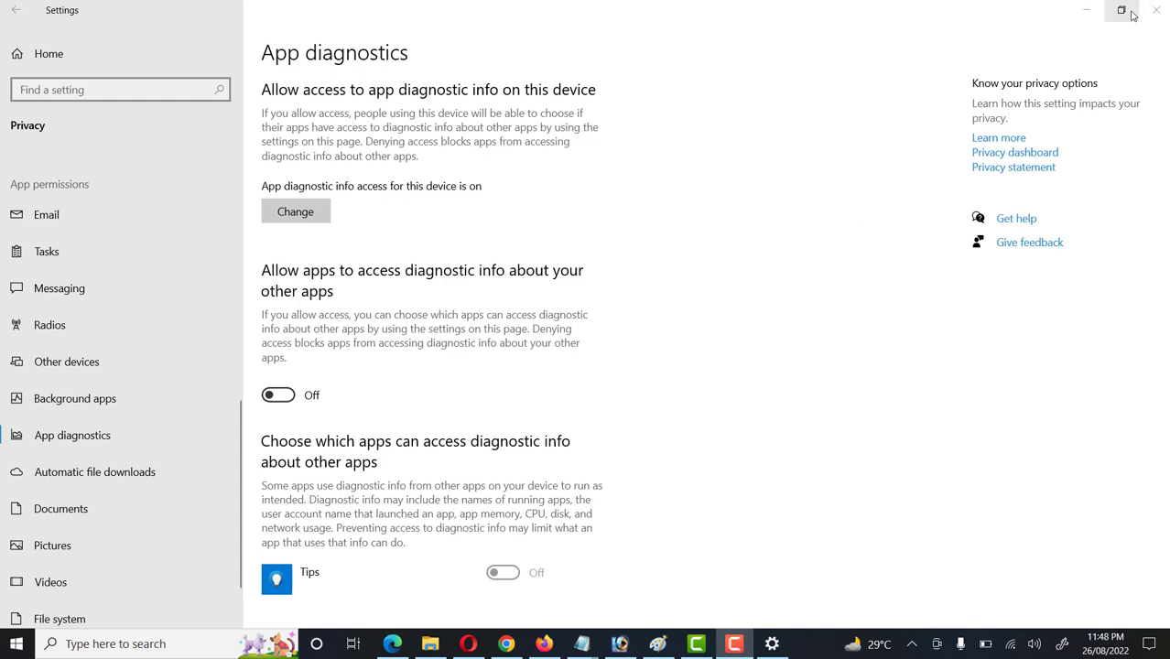
- Minimize and reopen Settings, return to its home page and open the Notifications & actions page under System
left_click(1086, 9)
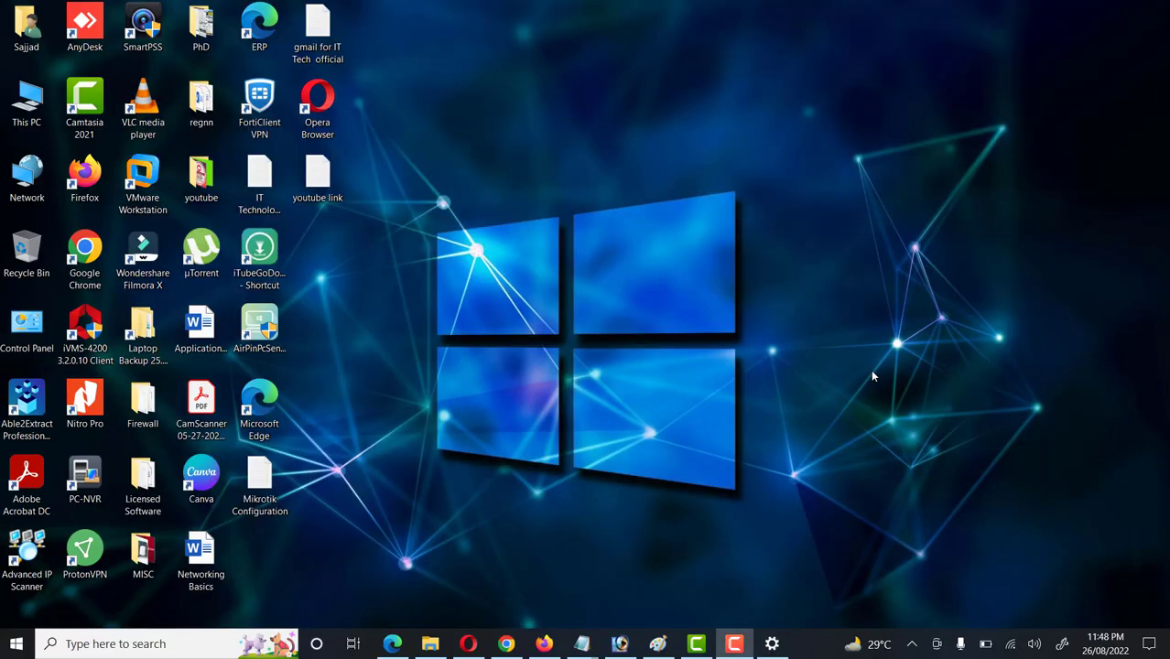
left_click(23, 649)
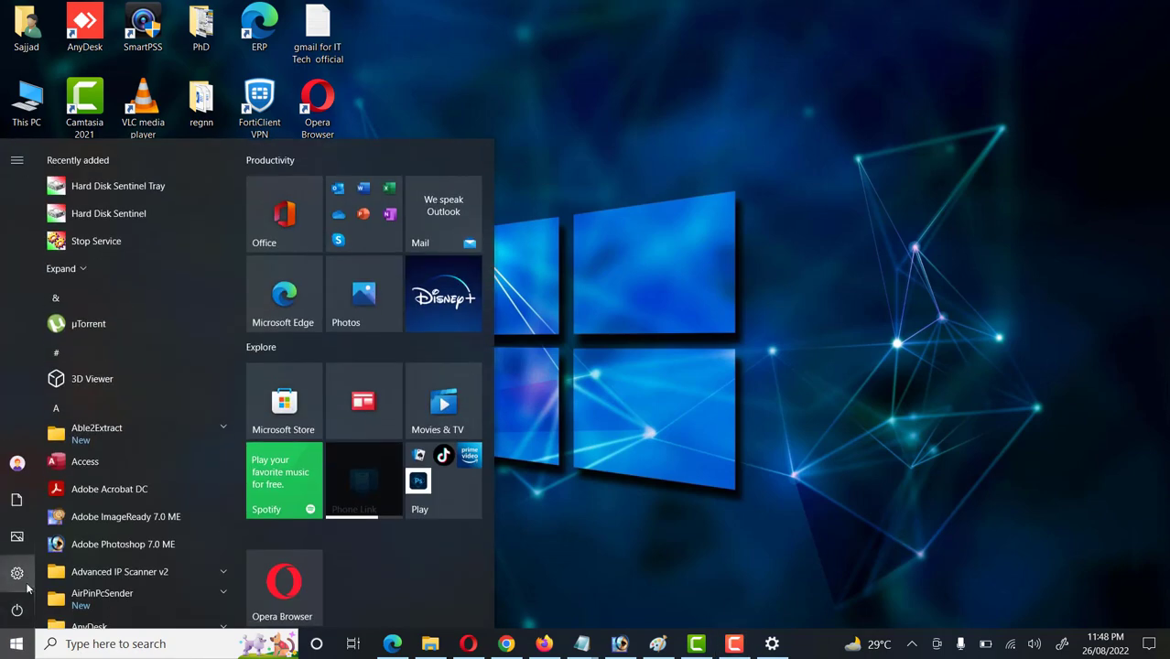
left_click(18, 571)
left_click(41, 54)
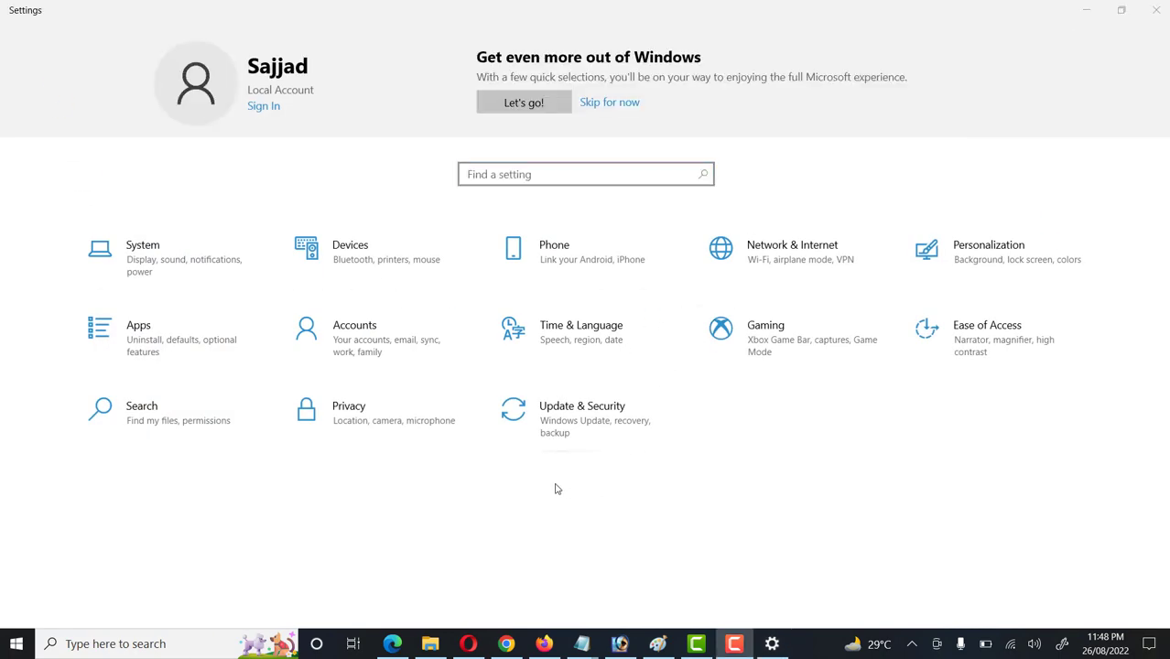
left_click(194, 264)
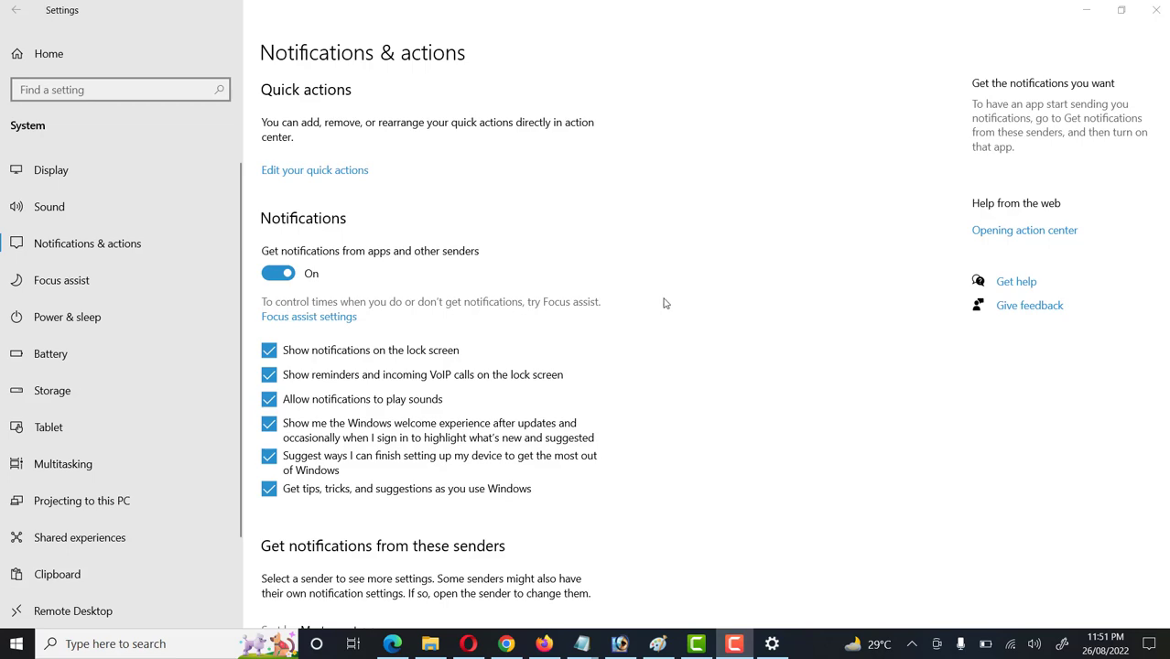
- Examine the general notification options and the list of senders allowed to send notifications
scroll(648, 274, "down", 5)
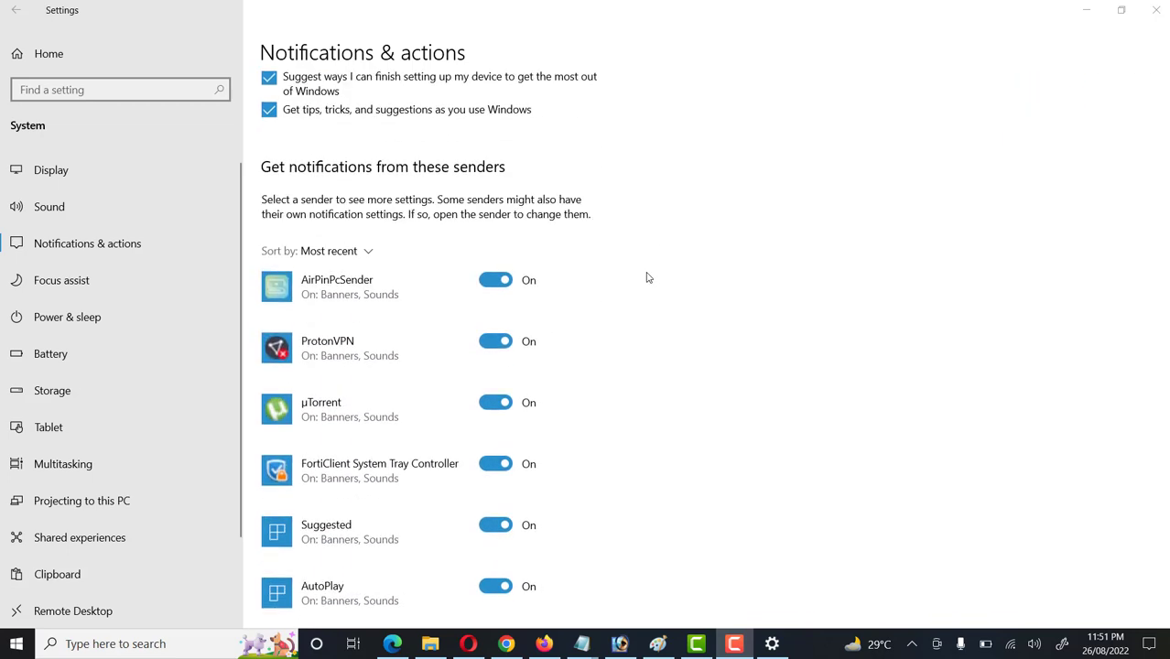
scroll(647, 278, "down", 5)
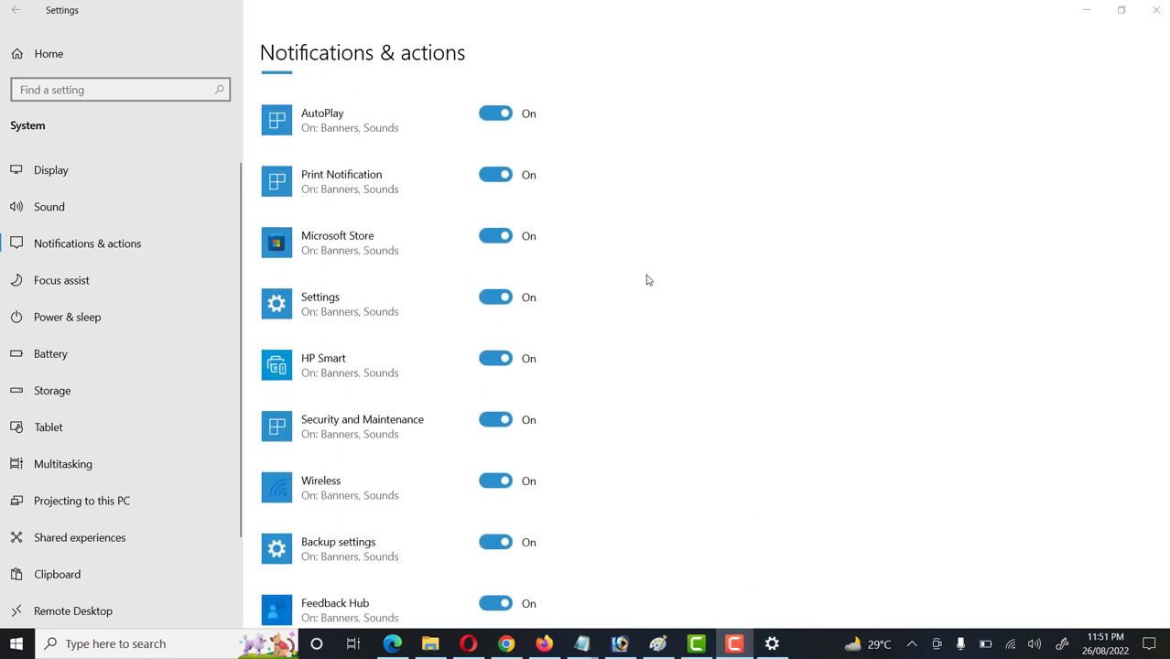
scroll(647, 279, "down", 1)
scroll(640, 287, "up", 6)
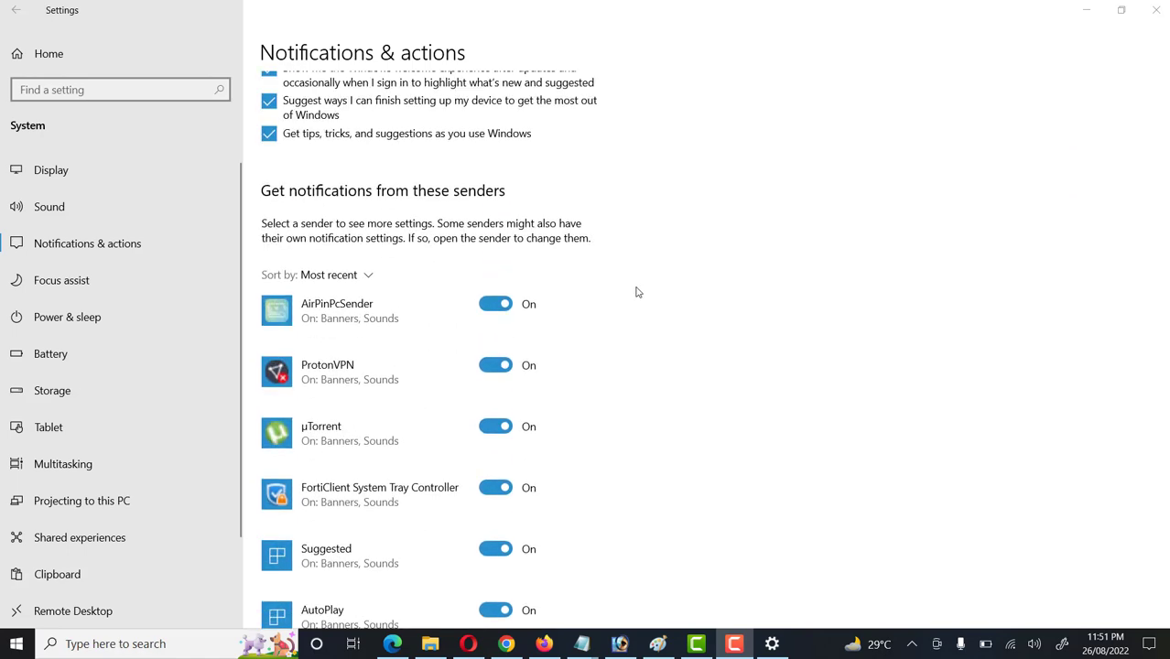
scroll(638, 292, "down", 5)
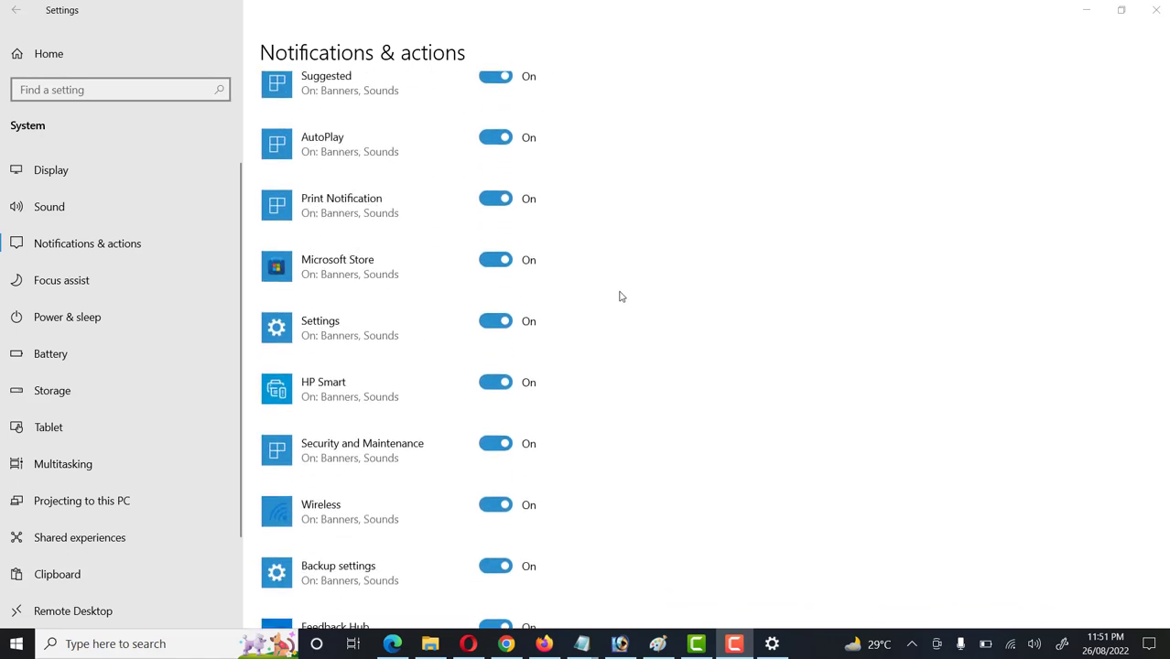
scroll(620, 296, "up", 5)
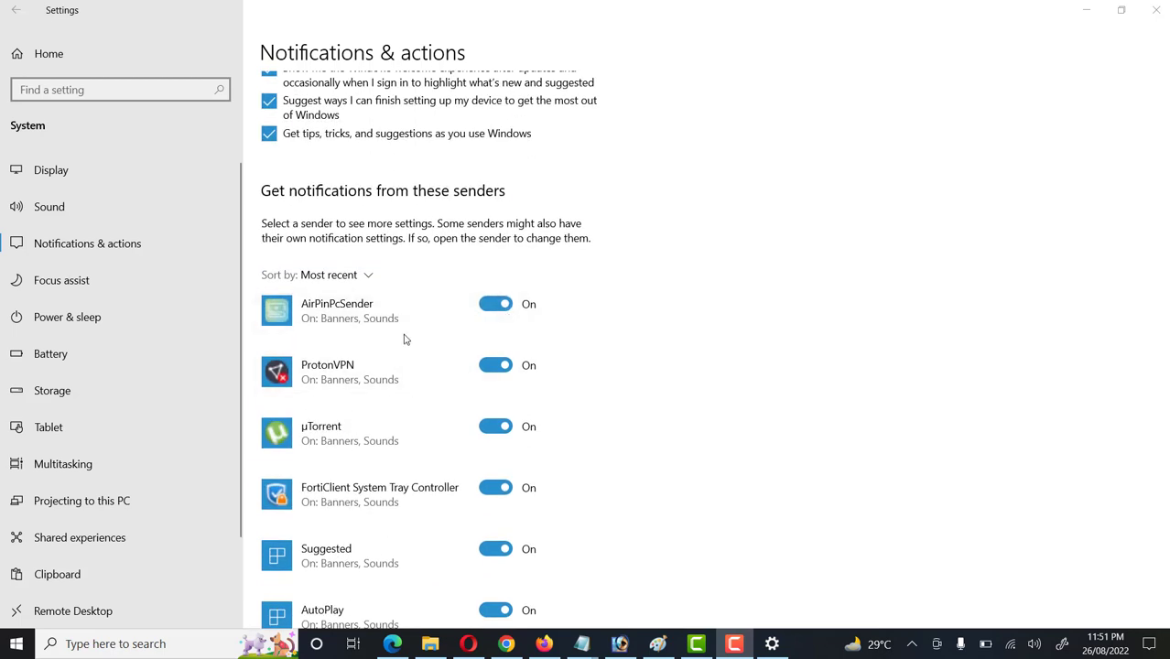
scroll(405, 339, "down", 6)
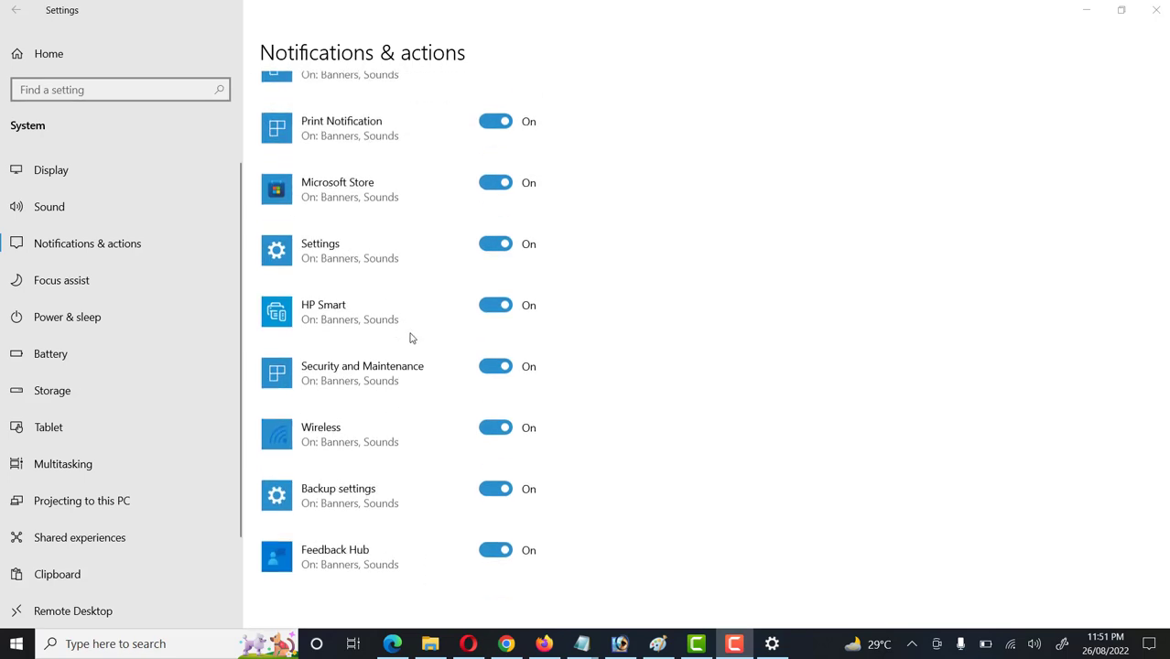
scroll(413, 334, "up", 6)
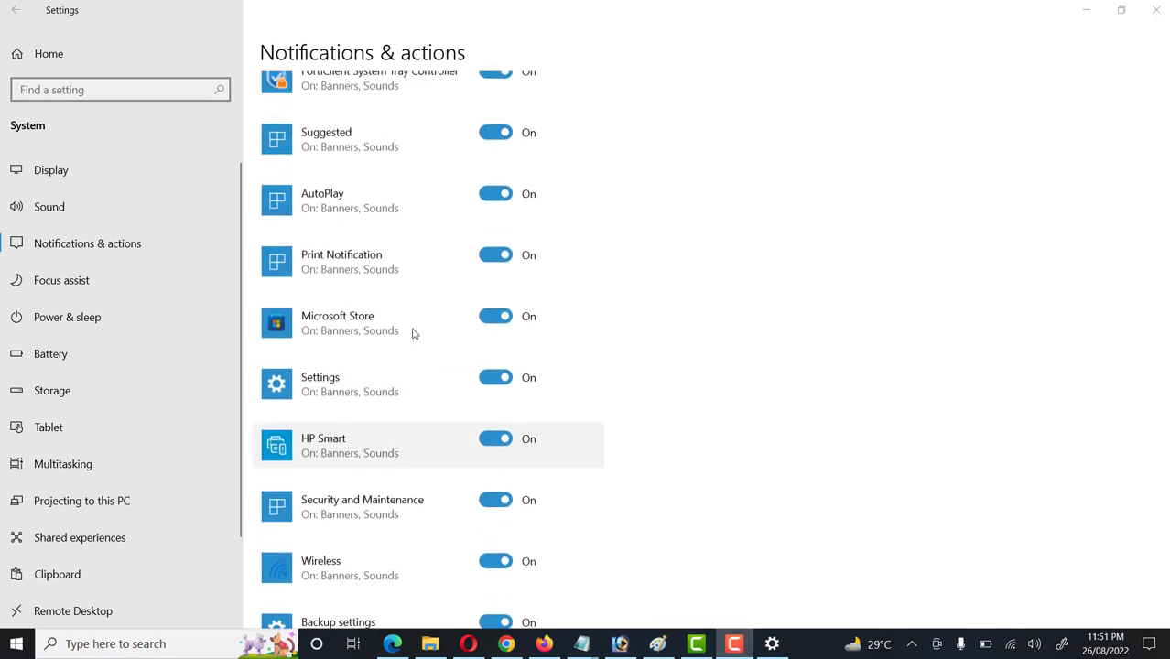
scroll(412, 334, "up", 3)
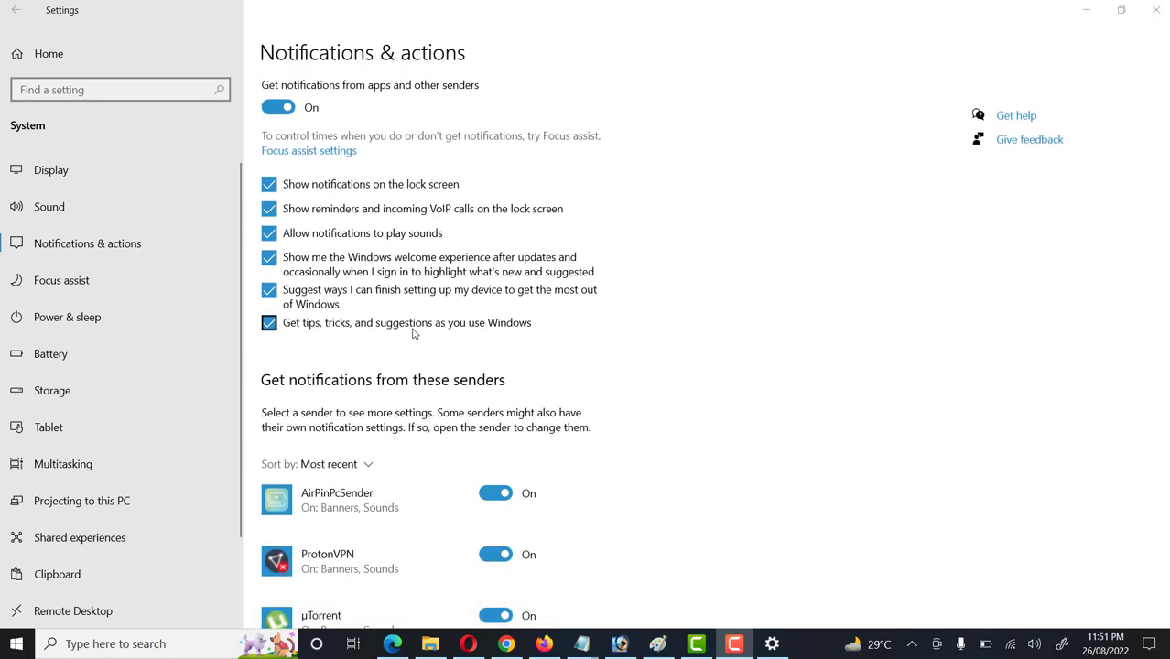
scroll(412, 331, "down", 3)
scroll(412, 331, "up", 4)
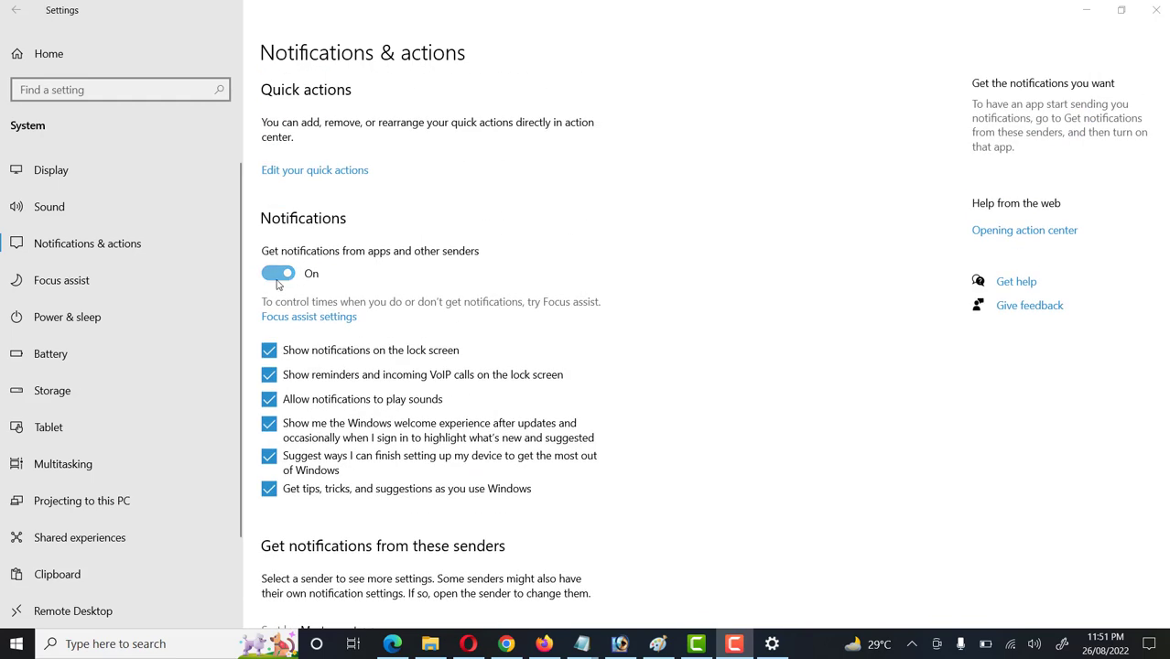
- Turn off notifications from apps and other senders, check the sender list, and turn the setting back on
left_click(280, 274)
scroll(279, 291, "down", 5)
scroll(279, 292, "down", 5)
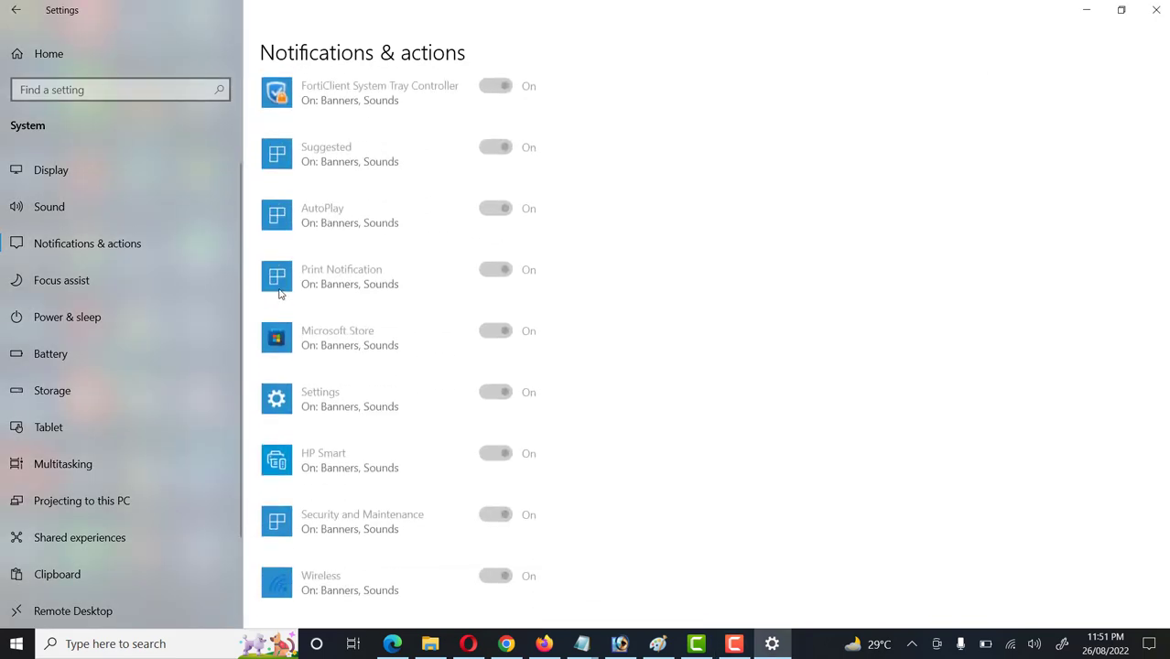
scroll(282, 296, "up", 10)
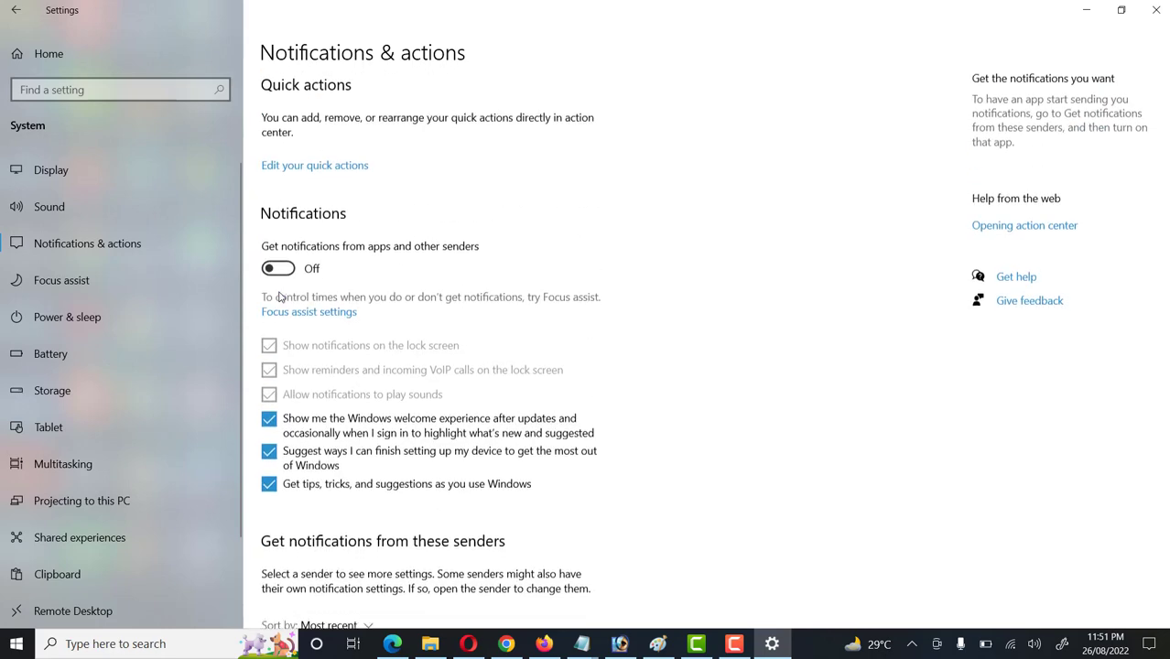
left_click(284, 274)
- Switch µTorrent notifications off and back on, and view the FortiClient System Tray Controller notification settings before returning to the notifications page
scroll(311, 320, "down", 3)
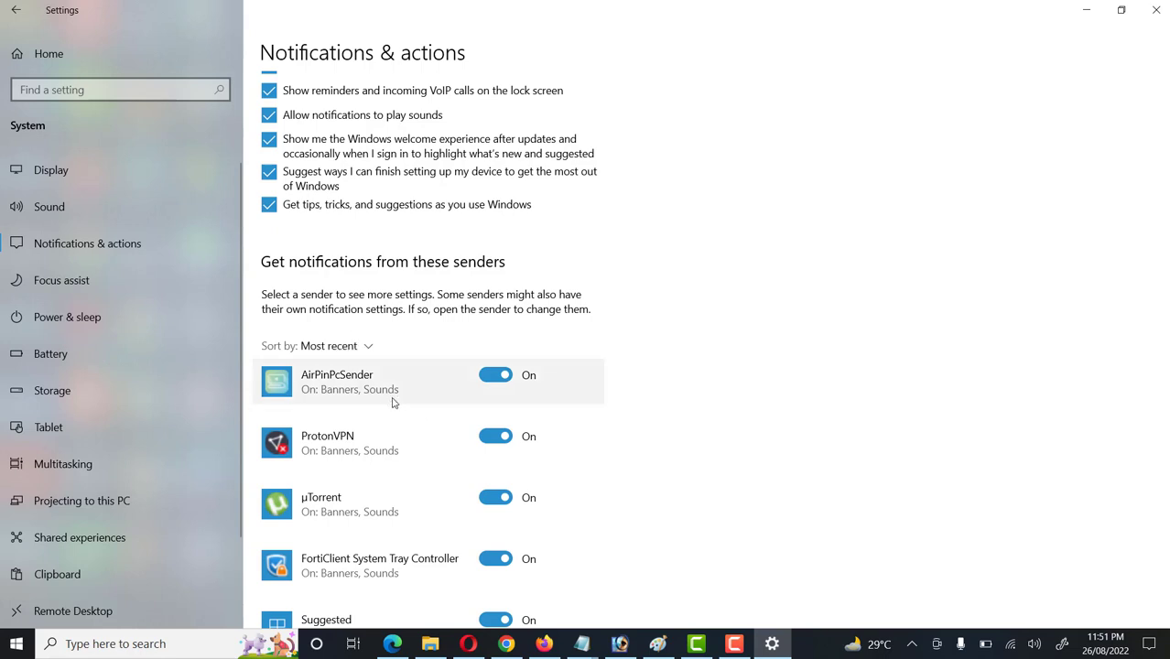
scroll(383, 400, "down", 3)
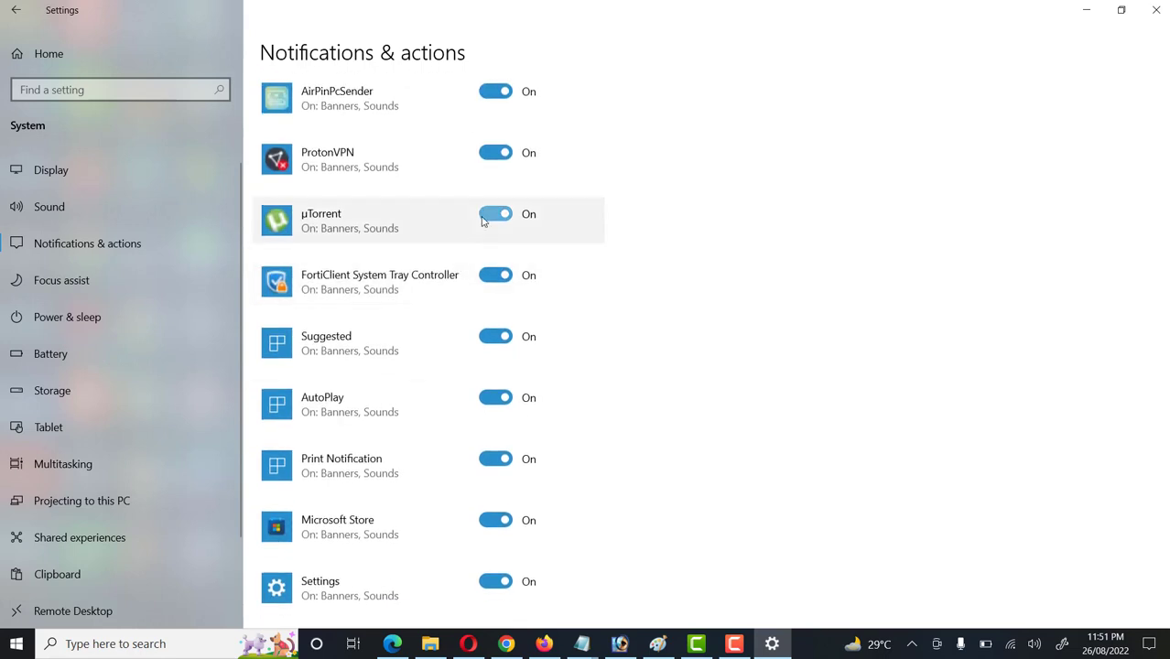
left_click(484, 218)
left_click(511, 218)
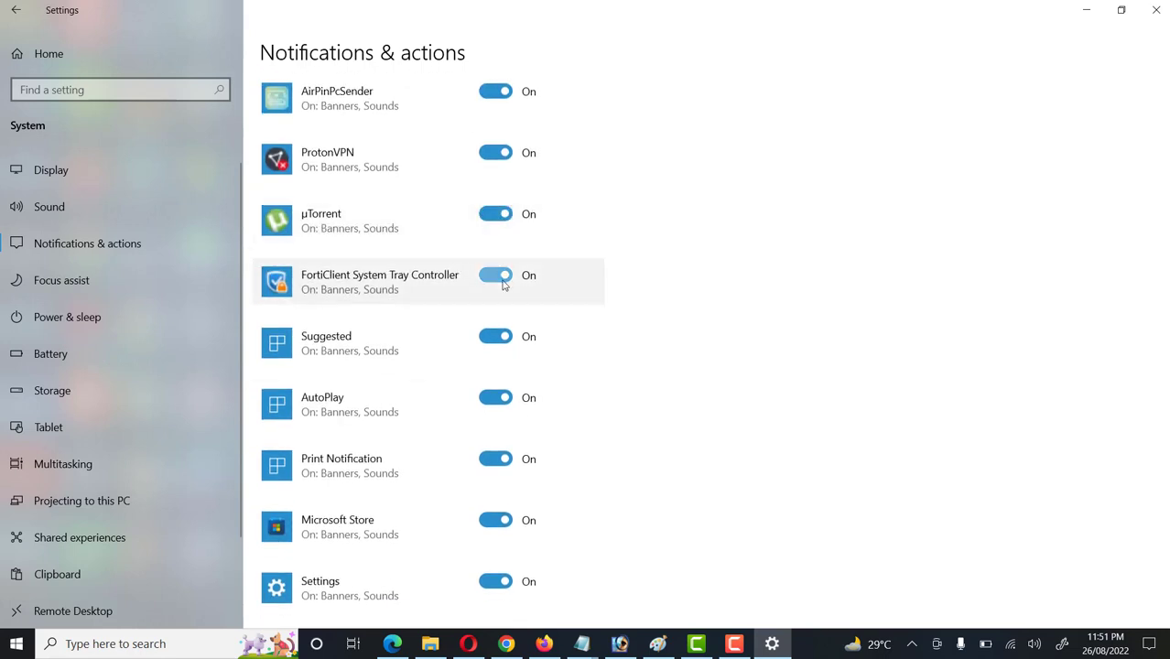
left_click(481, 282)
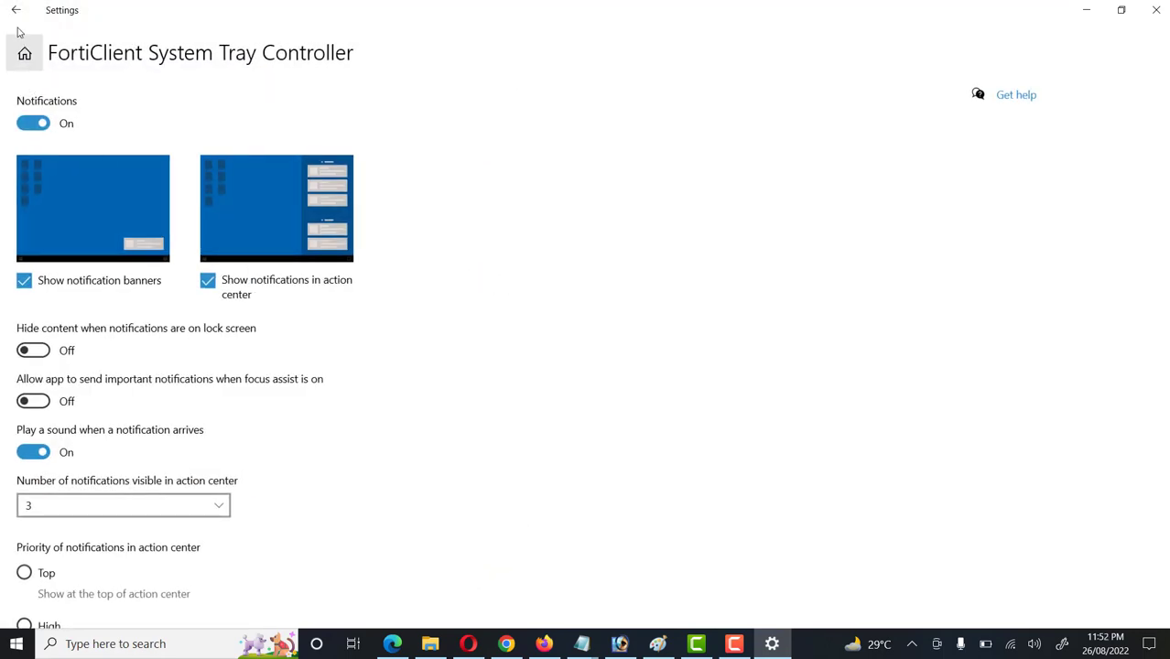
left_click(15, 10)
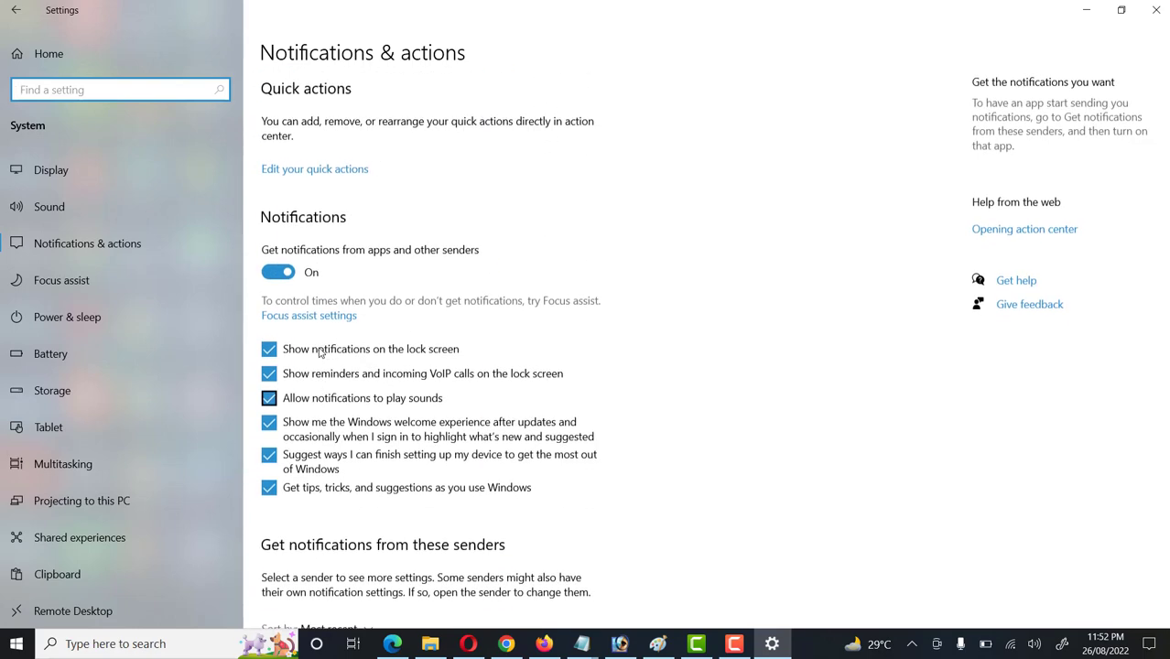
- Edit the quick actions to unpin the Location and Battery saver tiles from action center
left_click(290, 173)
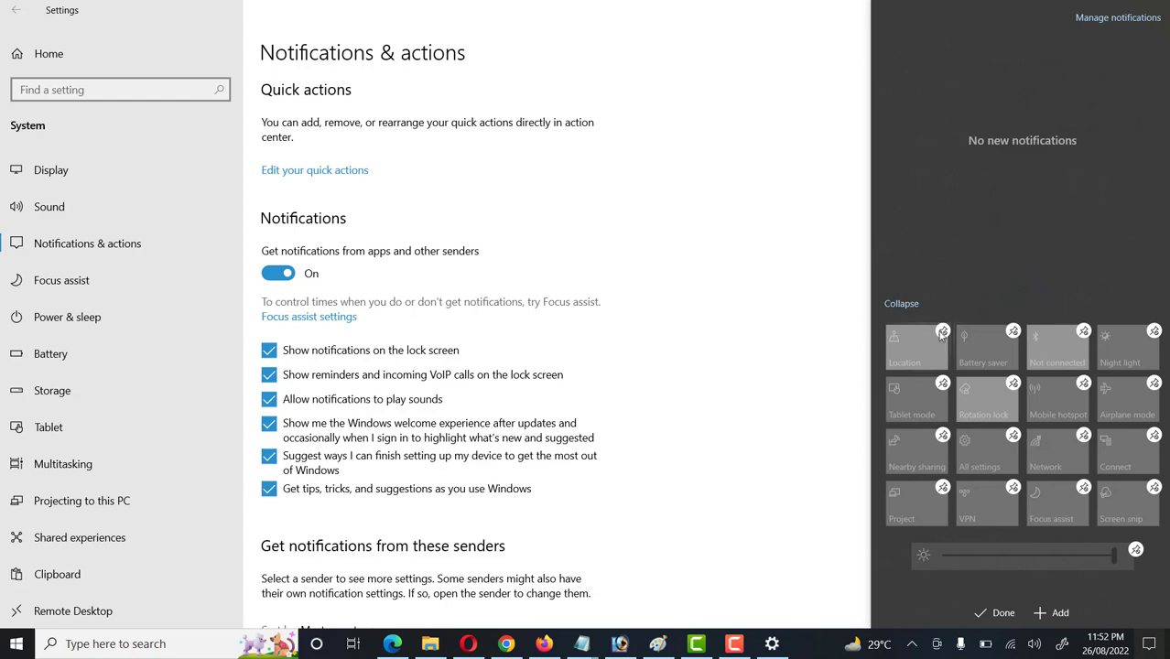
left_click(942, 332)
left_click(943, 332)
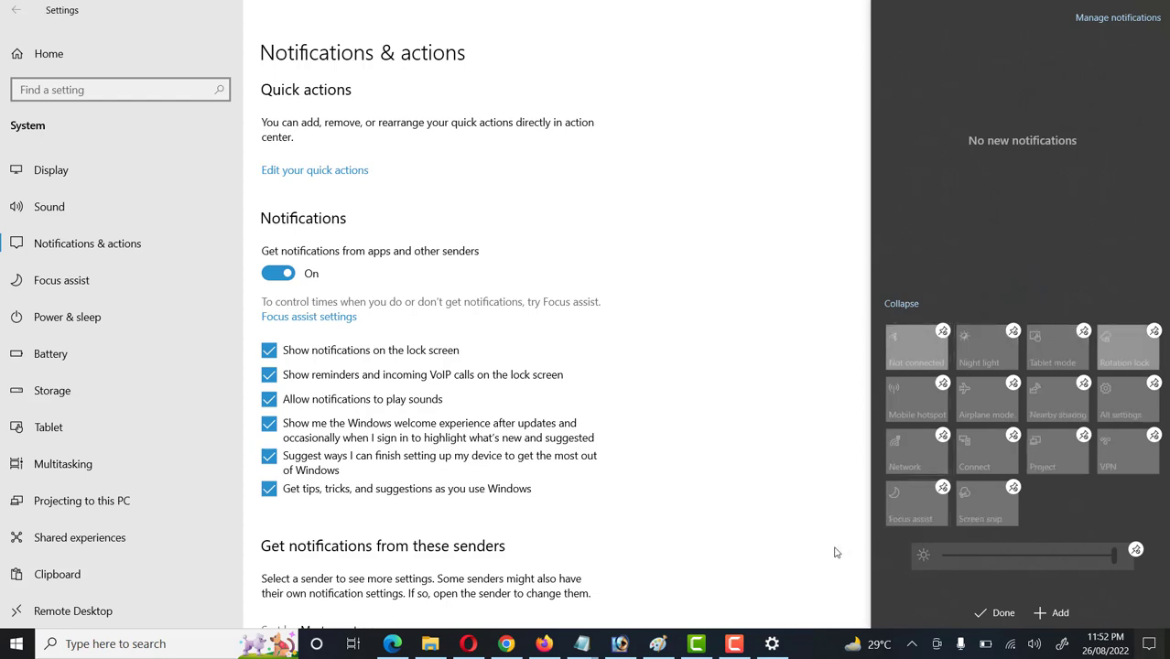
left_click(706, 513)
- Review the notification senders and try switching the option to show notifications on the lock screen off and on
scroll(624, 372, "down", 5)
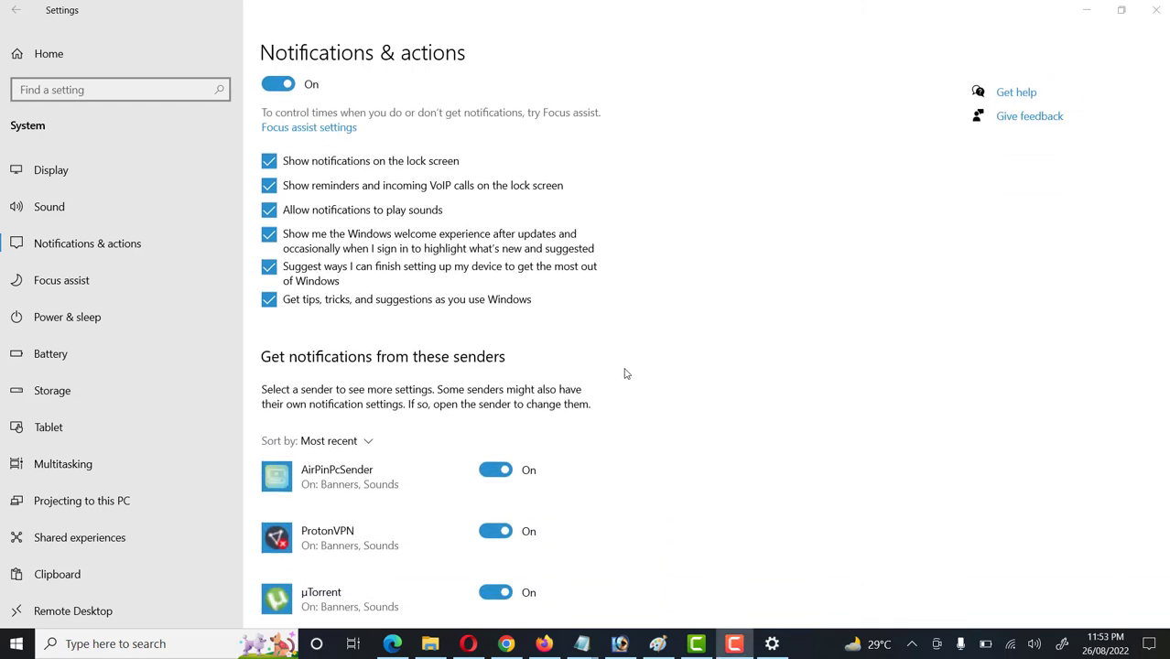
scroll(625, 373, "down", 6)
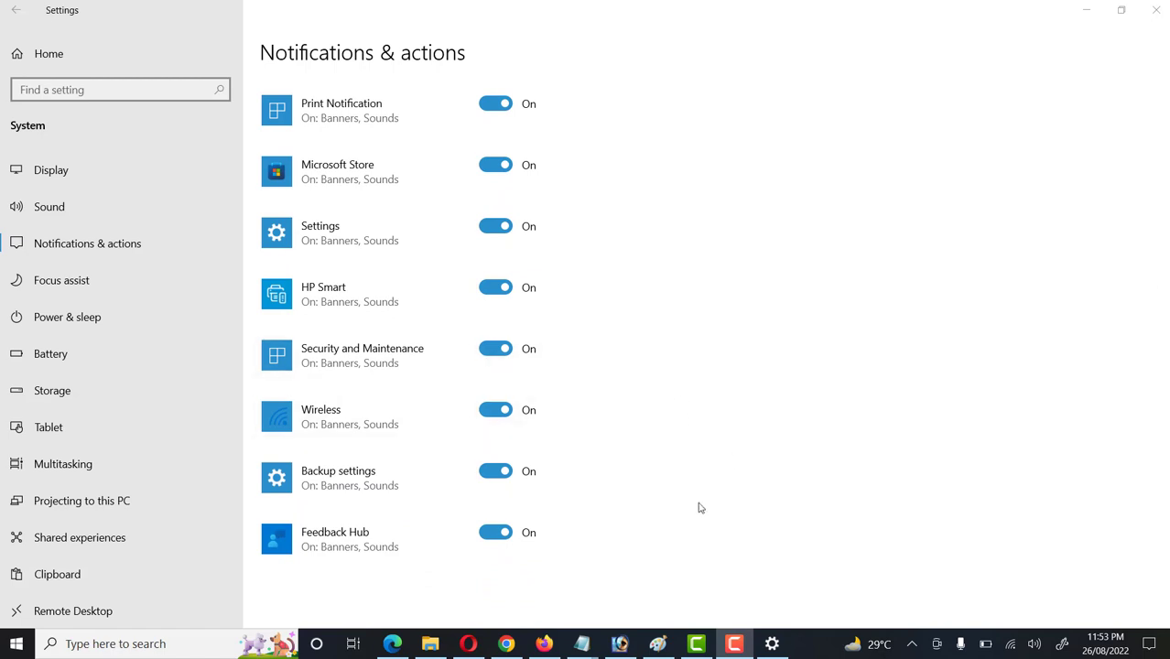
scroll(501, 327, "up", 10)
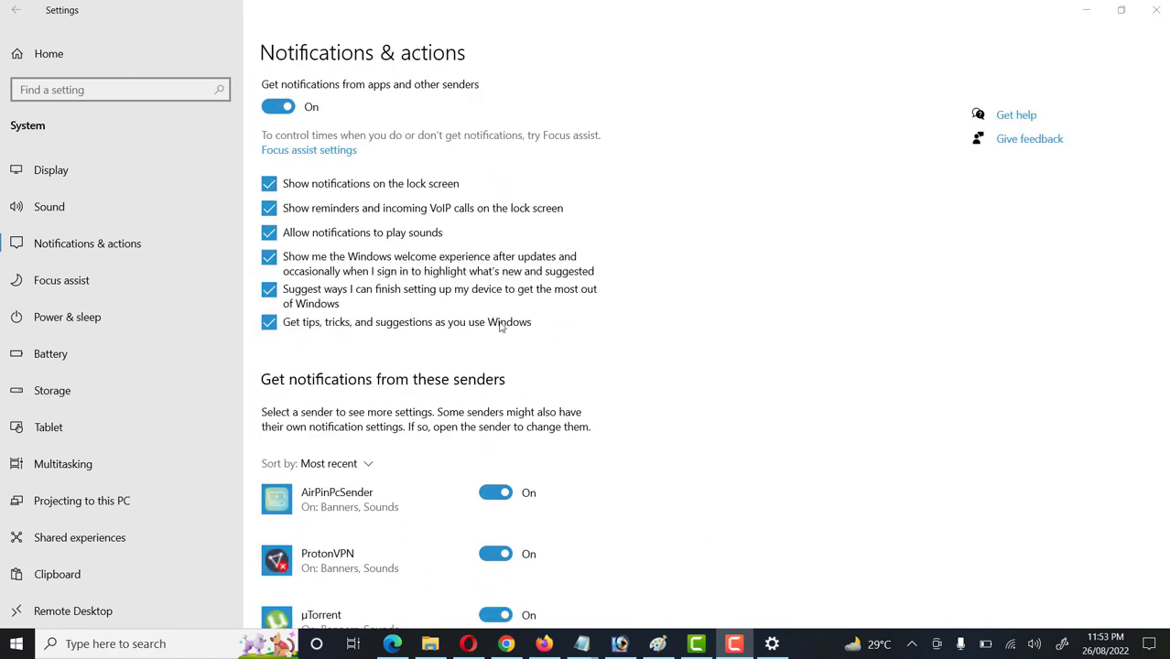
left_click(305, 186)
left_click(305, 186)
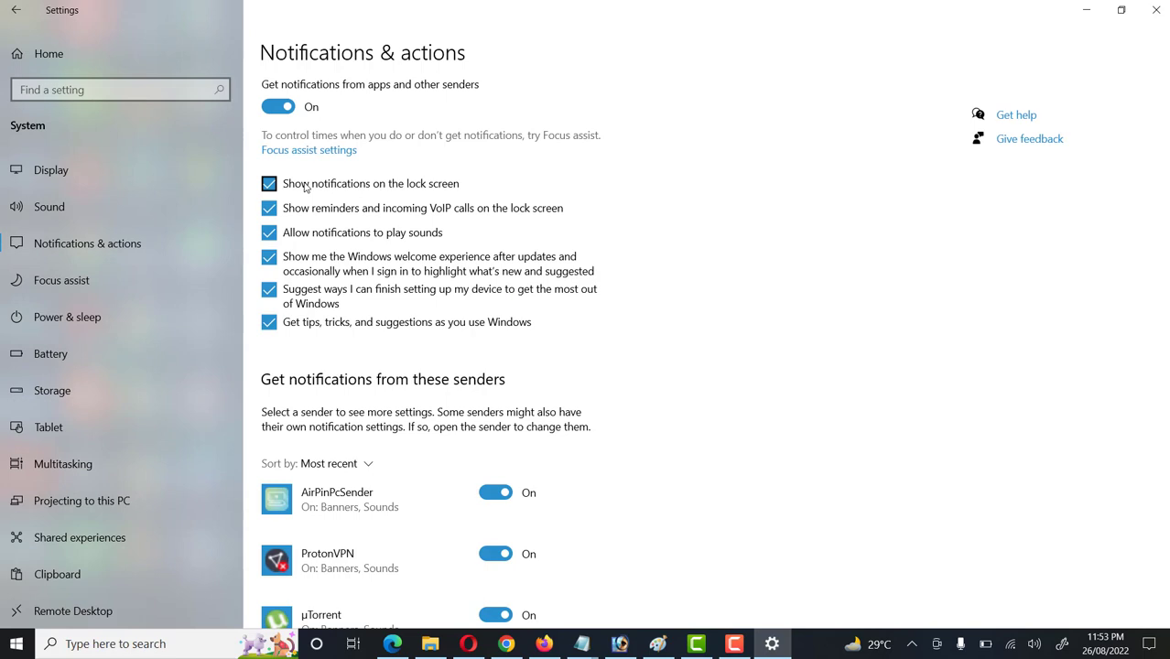
left_click(305, 186)
left_click(305, 186)
left_click(306, 186)
scroll(720, 516, "down", 1)
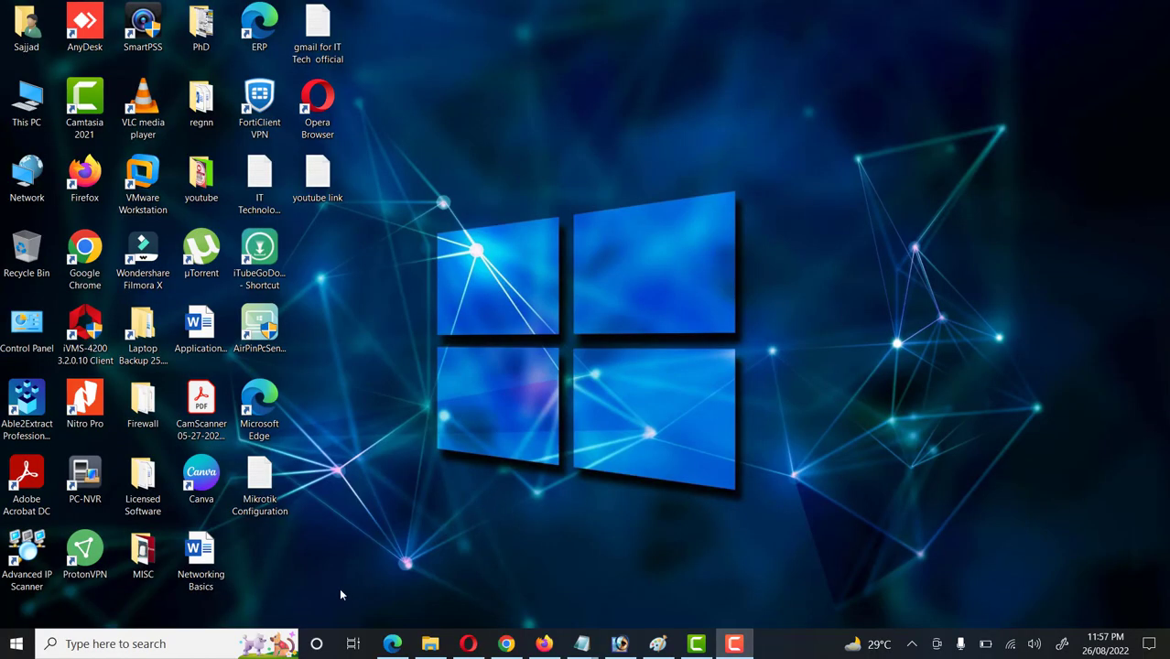
- Reopen Settings from the desktop and open the Start page under Personalization
left_click(16, 643)
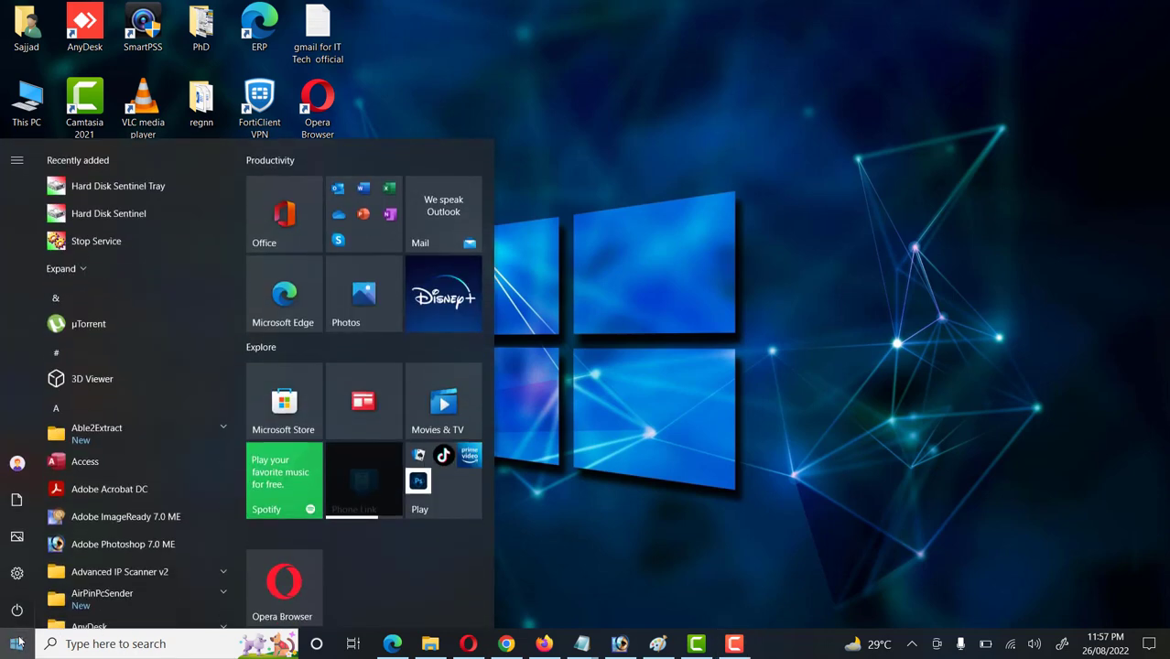
left_click(17, 573)
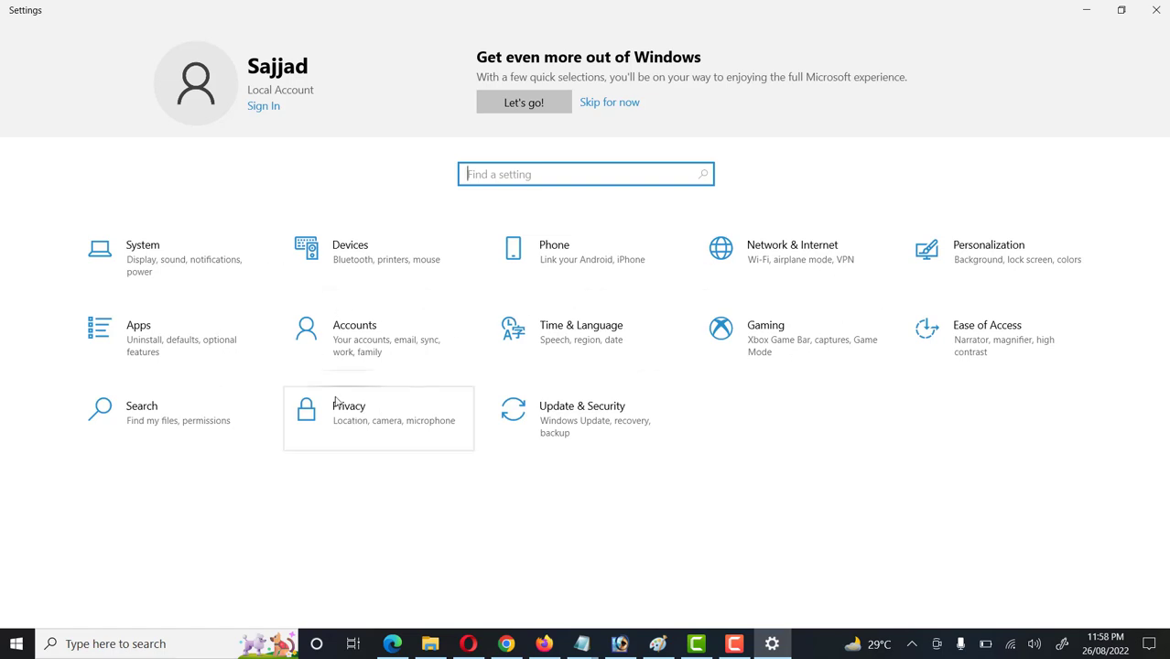
left_click(980, 261)
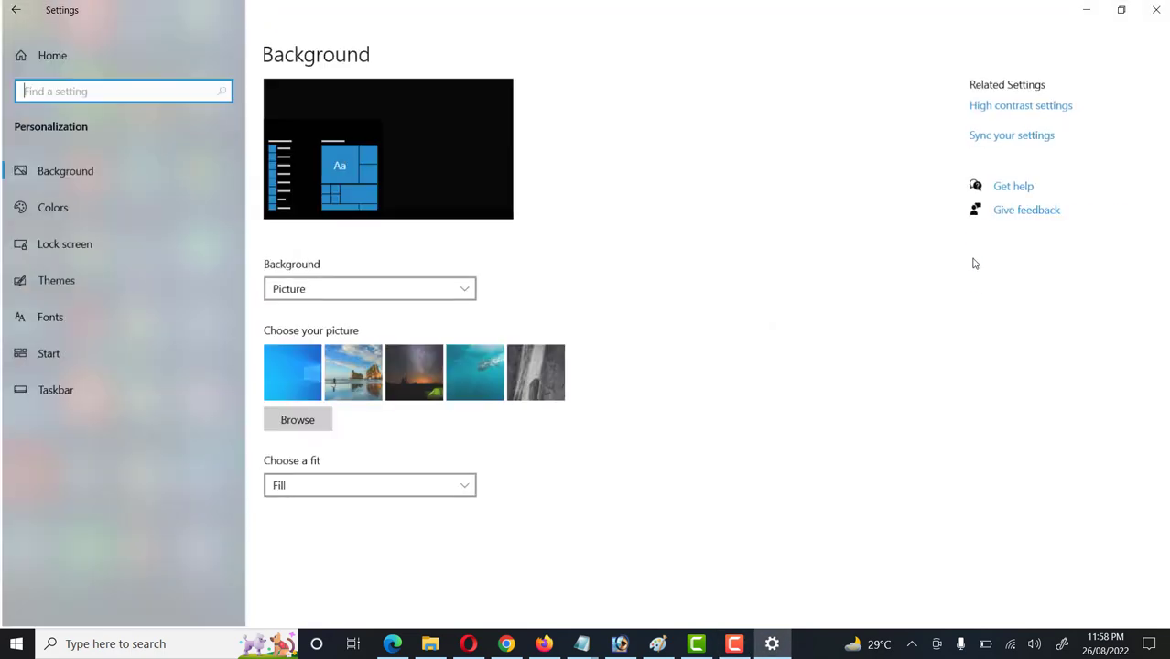
left_click(44, 354)
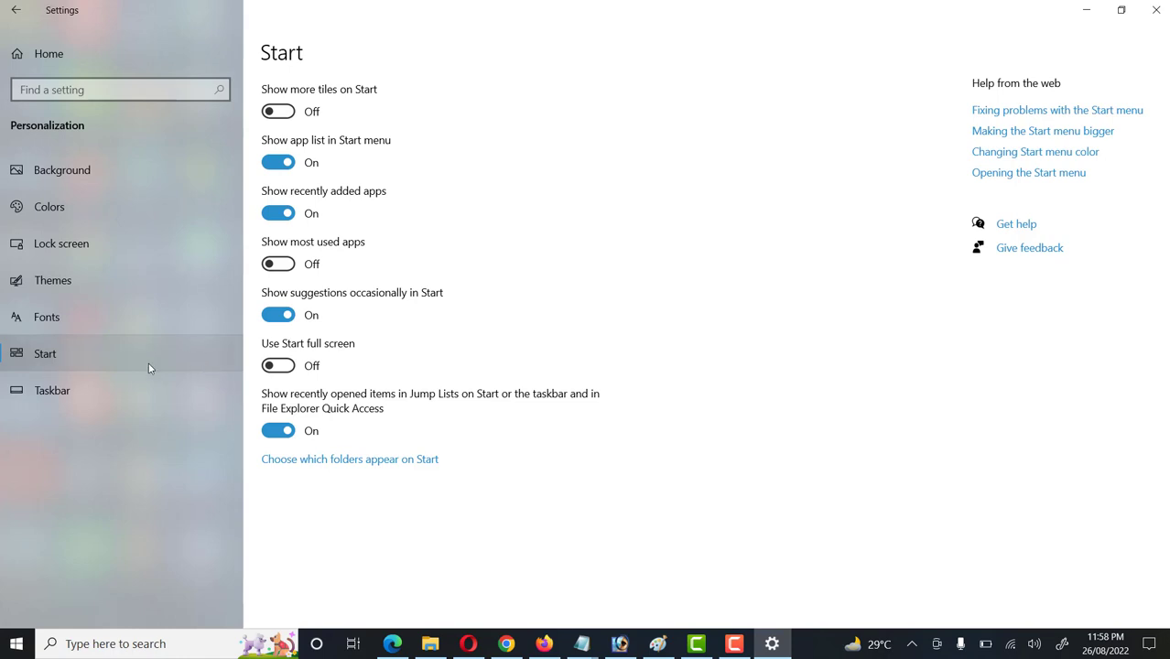
left_click(44, 354)
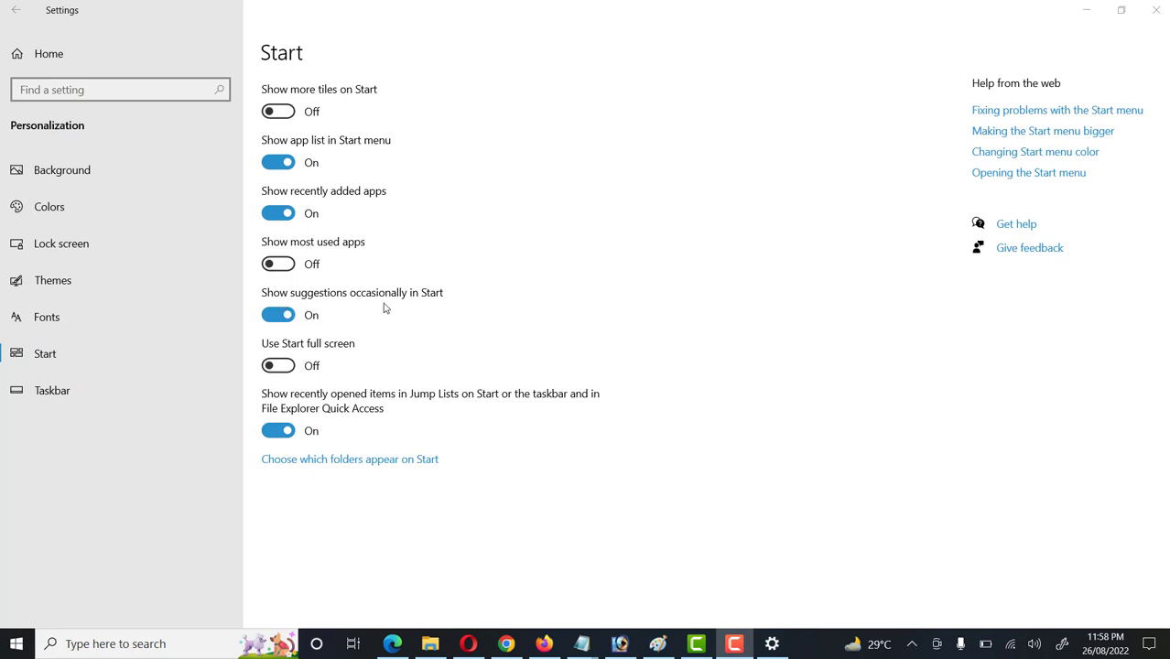
- Turn off the option to show suggestions occasionally in Start and close Settings
left_click(277, 315)
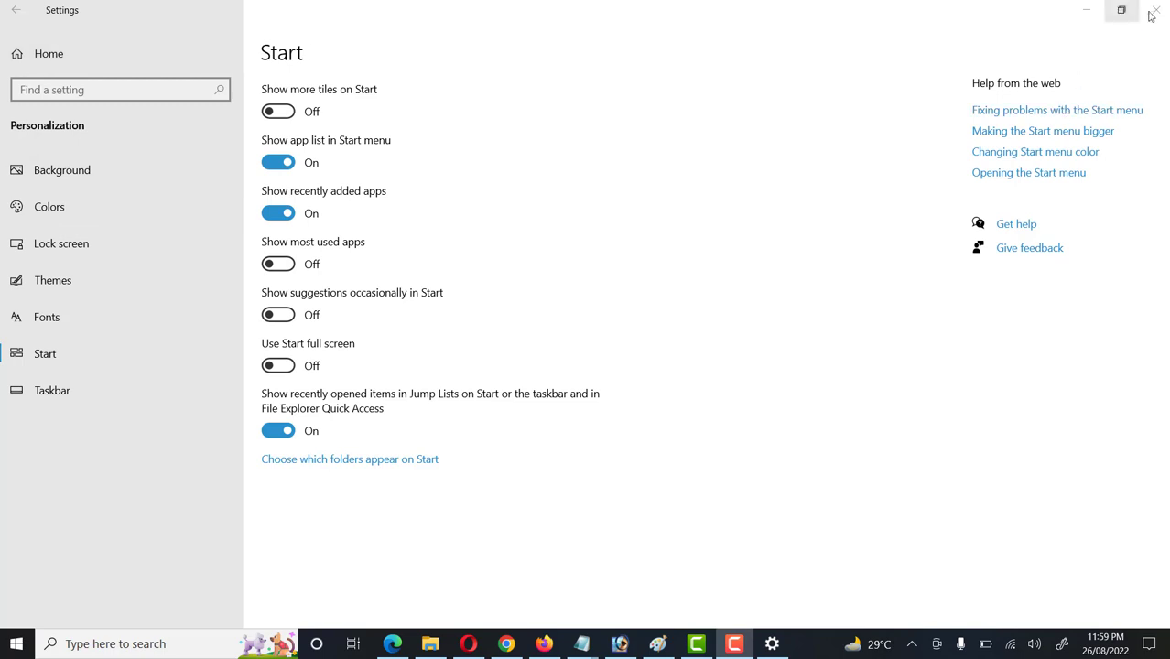
left_click(304, 540)
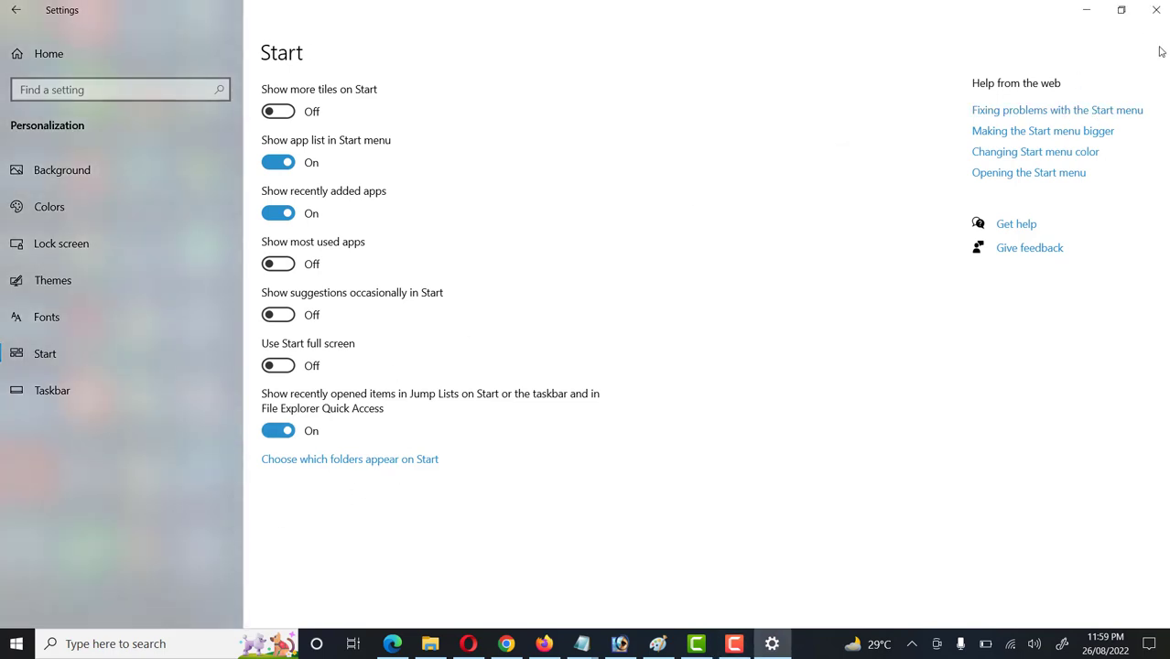
left_click(1155, 12)
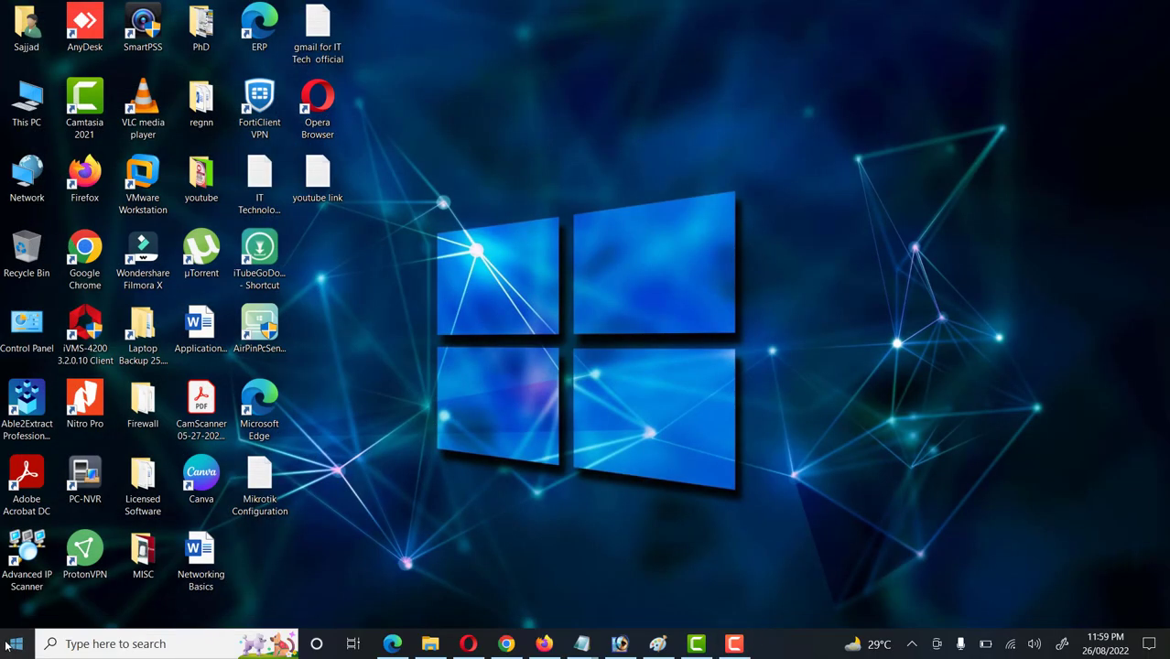
- Reopen Settings, go to the Xbox Game Bar page under Gaming, and turn Xbox Game Bar off
left_click(14, 645)
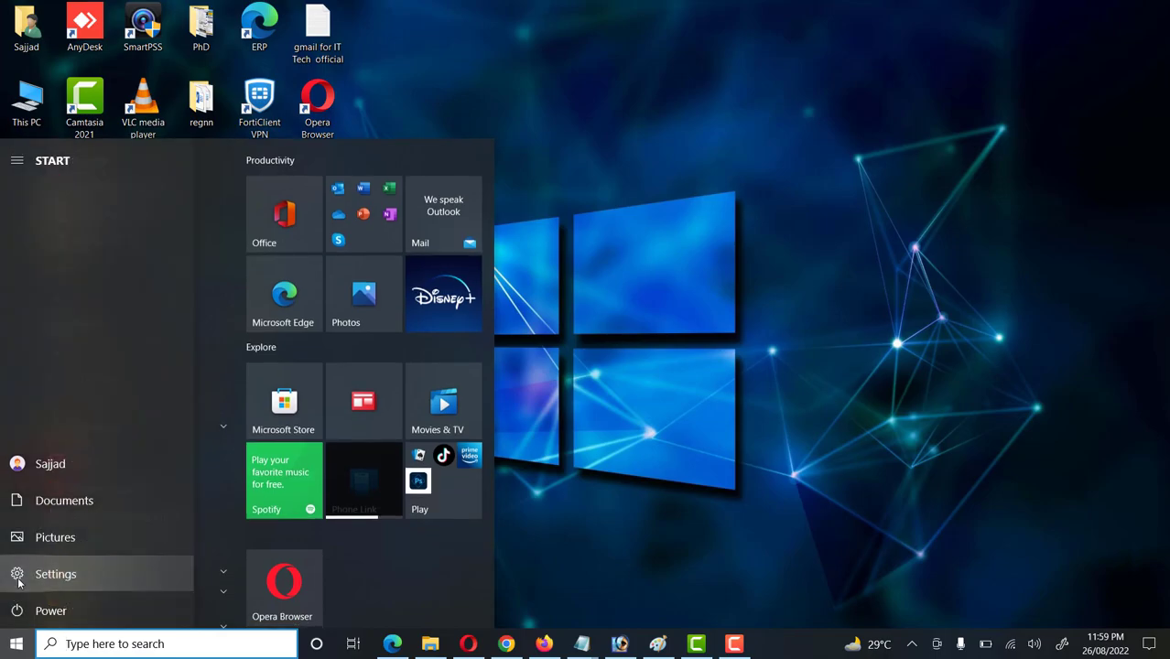
left_click(18, 572)
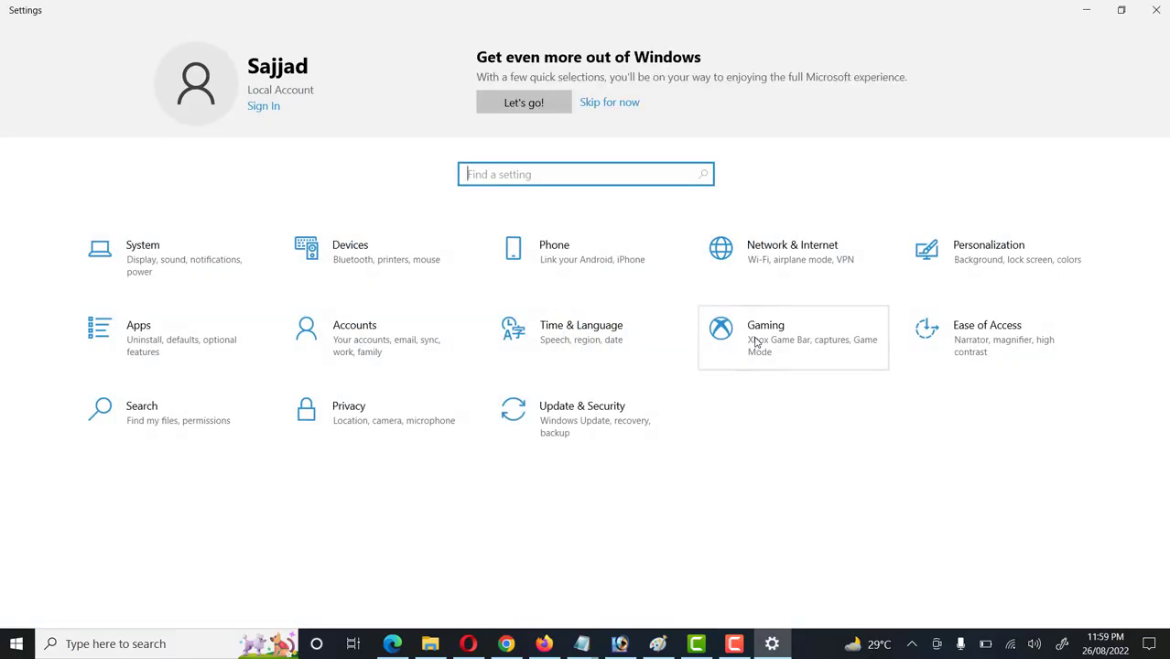
left_click(756, 342)
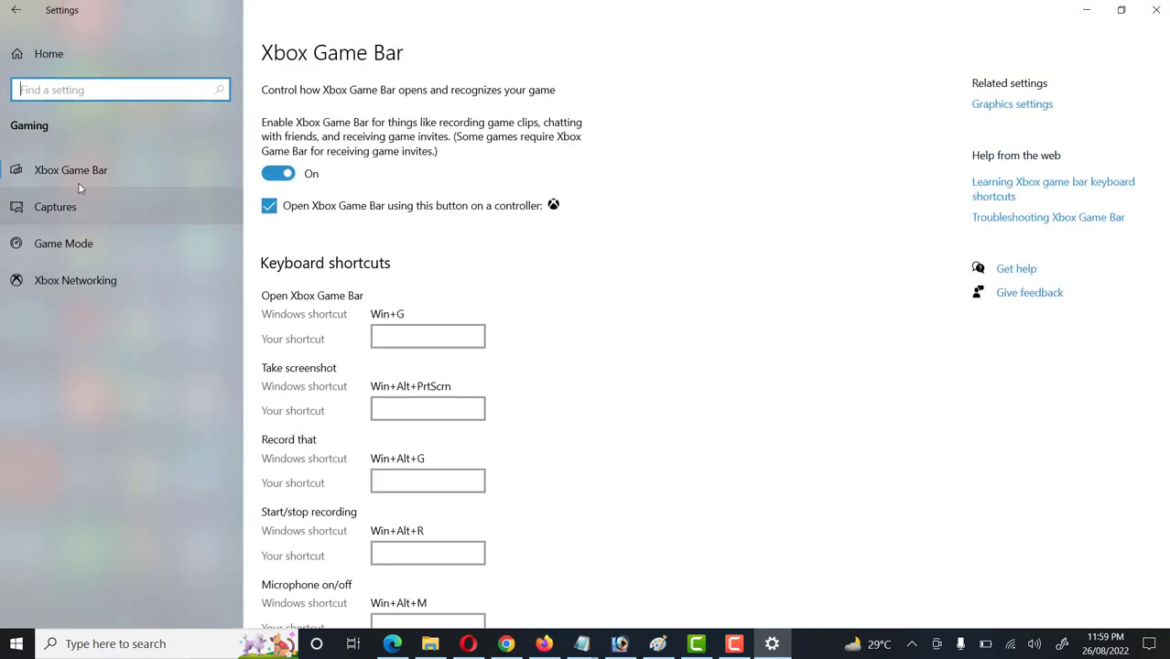
left_click(75, 179)
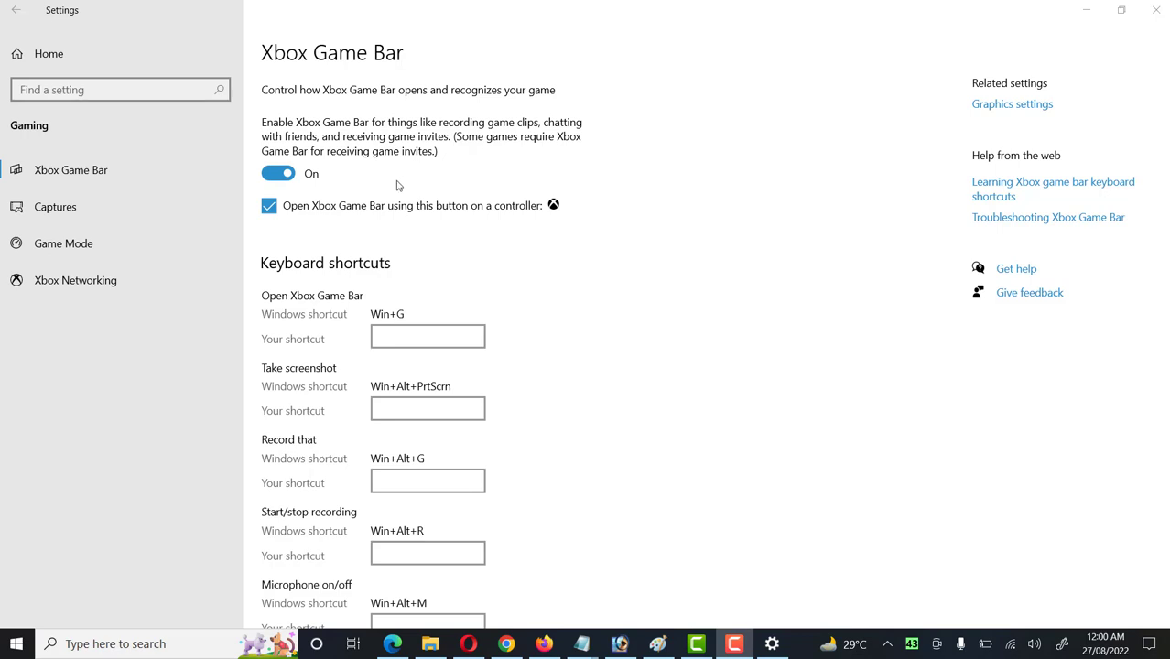
left_click(276, 178)
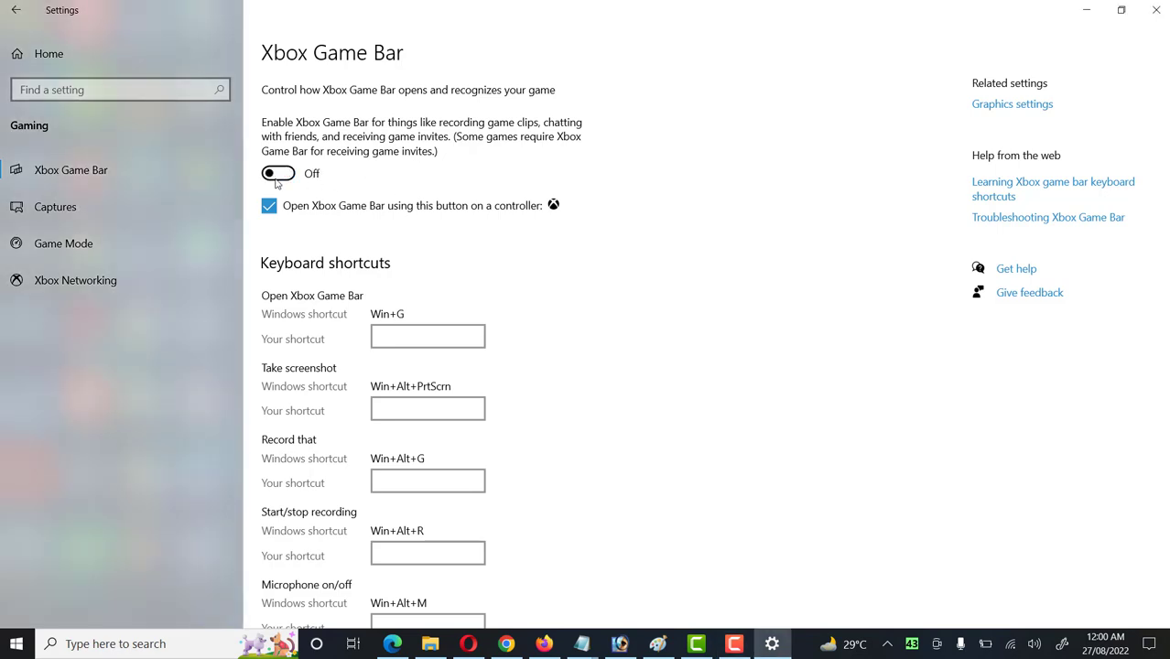
left_click(280, 180)
left_click(283, 181)
left_click(286, 181)
left_click(276, 174)
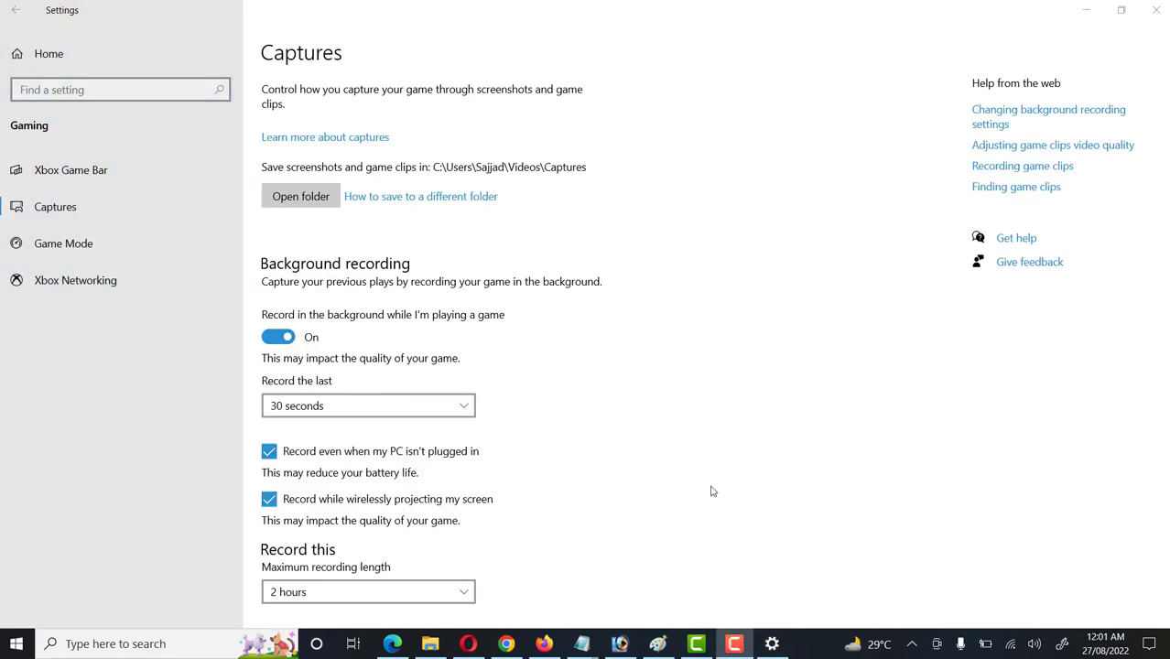
- On the Captures page, turn off recording in the background while playing a game and look over the remaining recording options
left_click(277, 337)
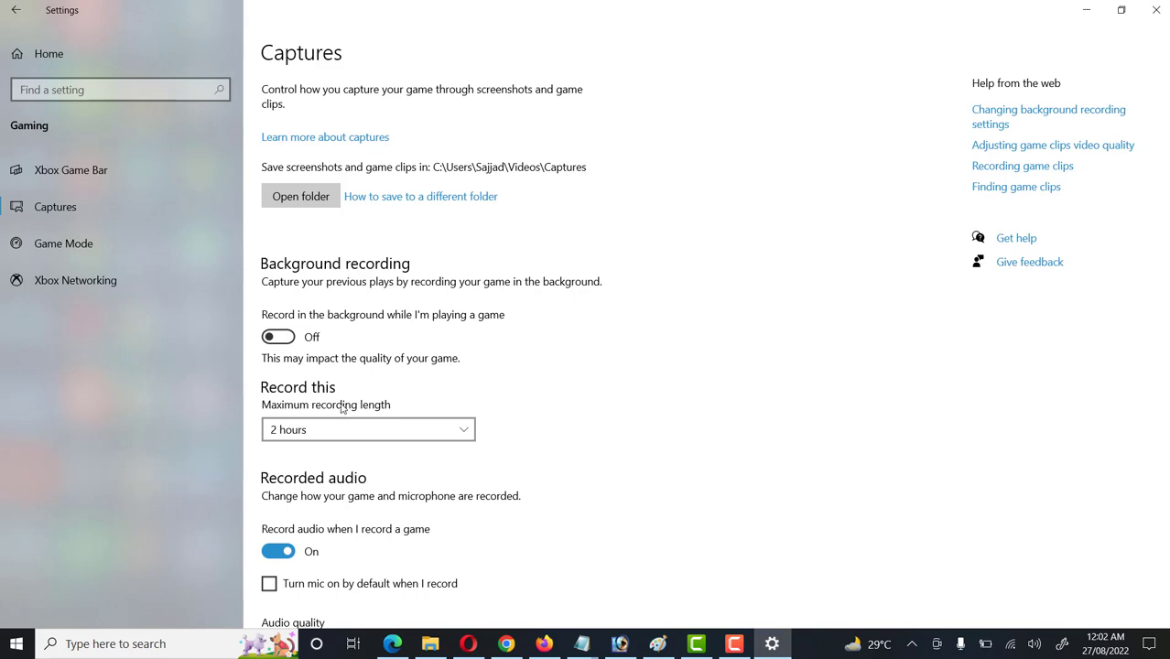
scroll(342, 378, "down", 2)
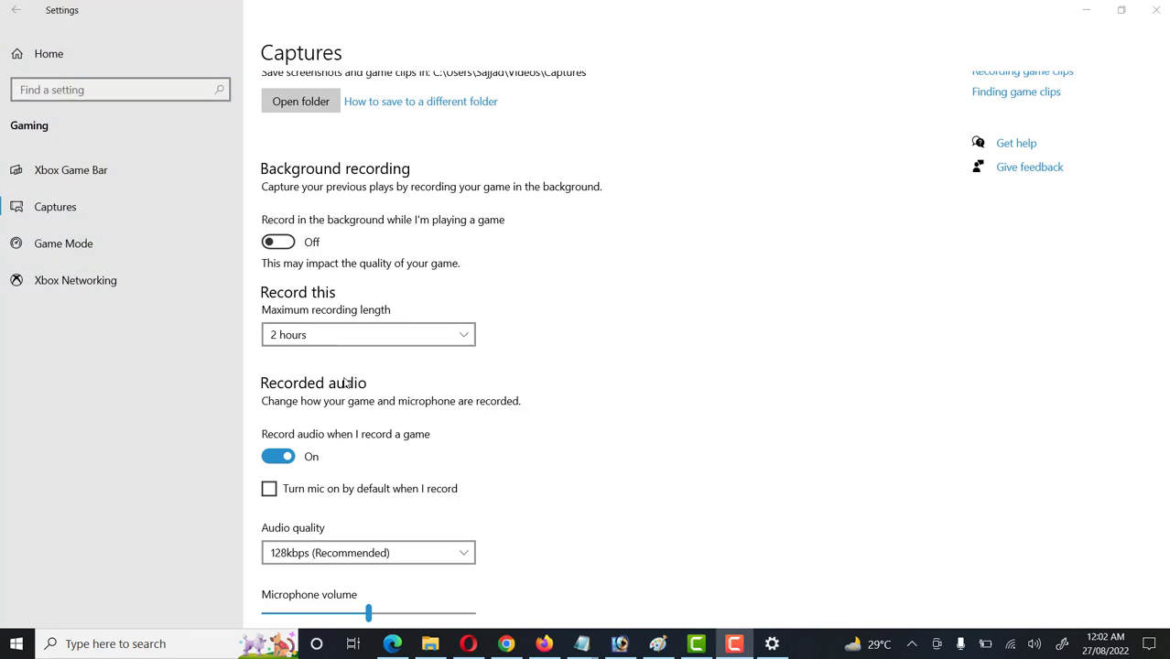
- Open the Game Mode page, try switching Game Mode off and back on, and close Settings
left_click(80, 253)
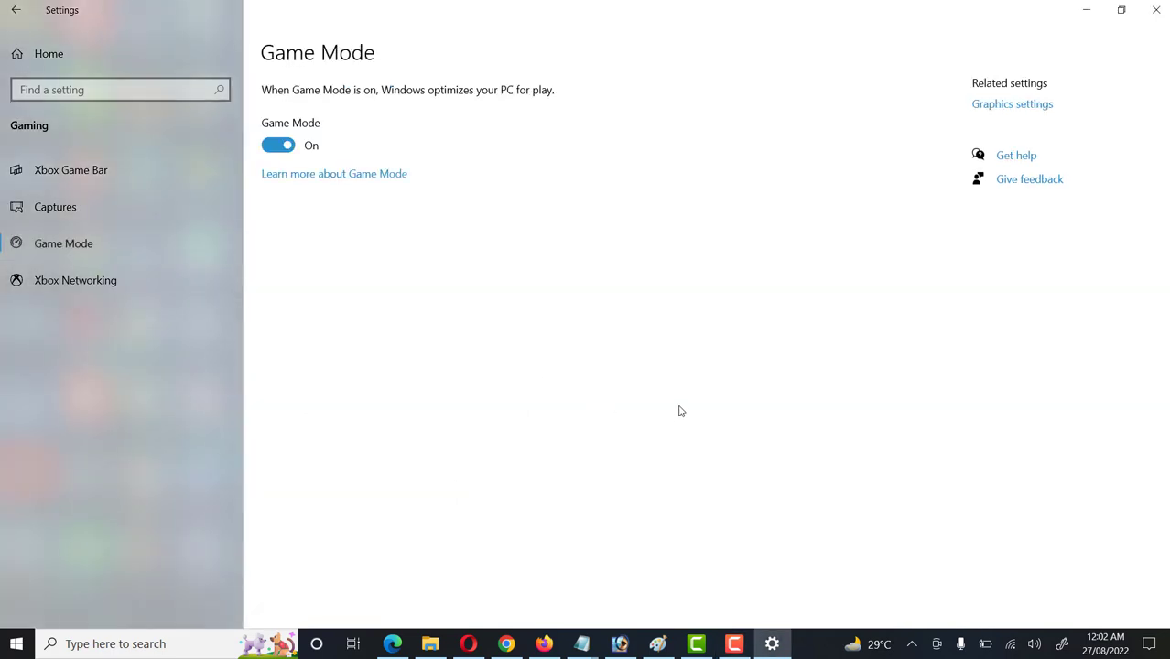
left_click(271, 149)
left_click(270, 149)
left_click(272, 149)
left_click(290, 149)
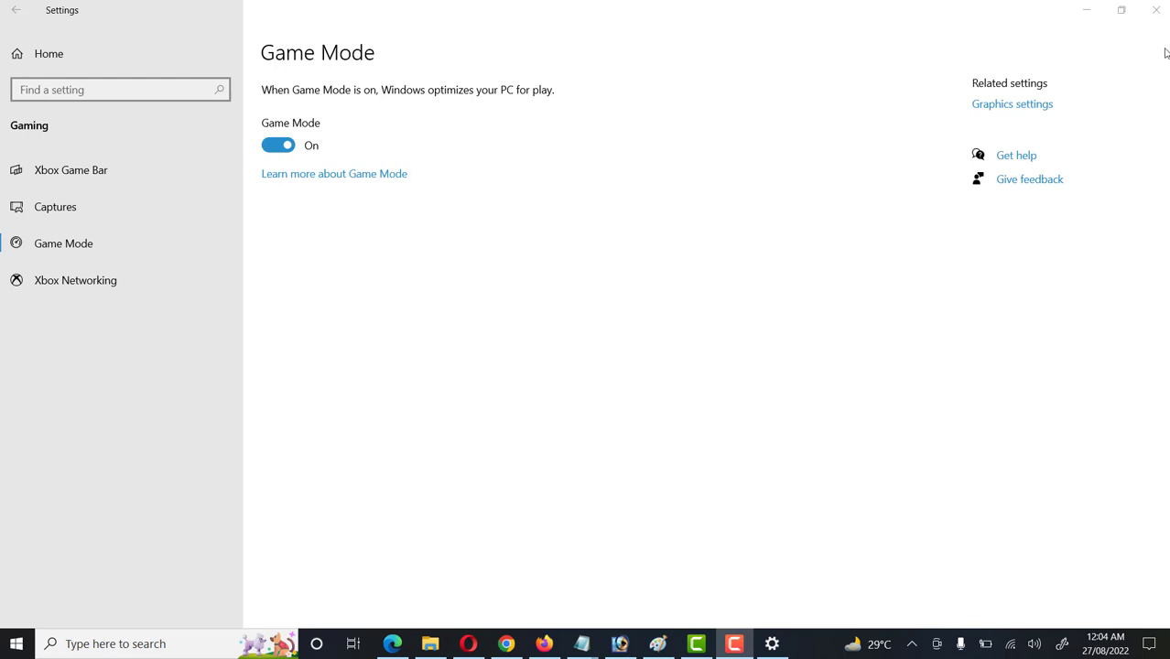
left_click(1158, 17)
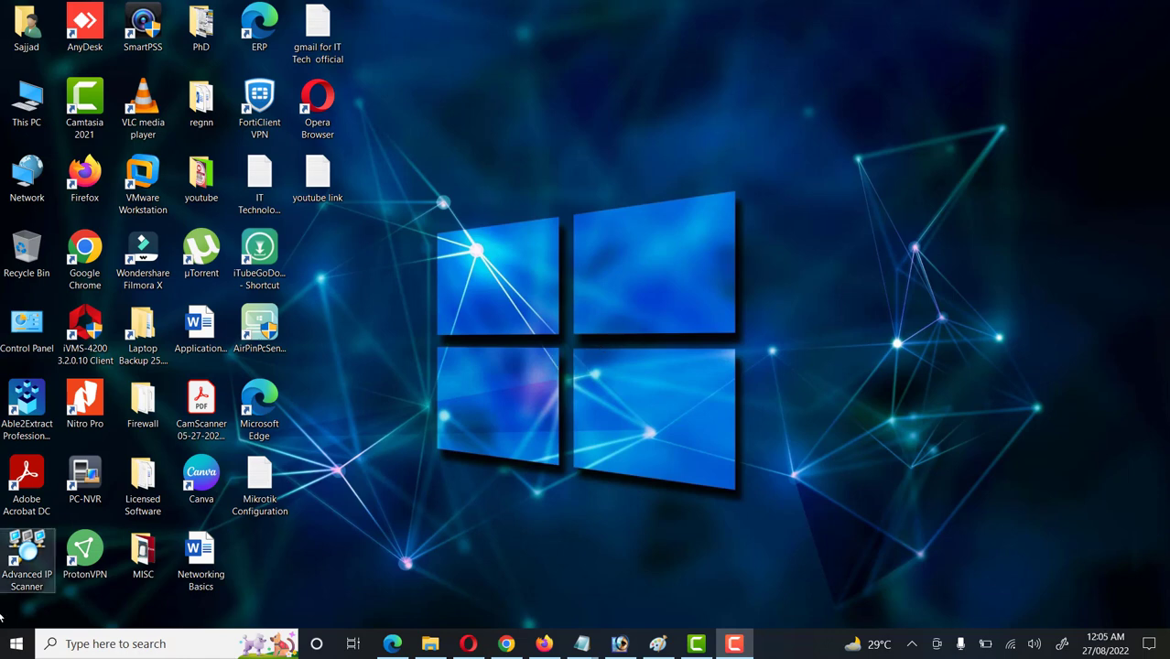
- Reopen Settings, open the Display page under System, and look through its options
left_click(14, 646)
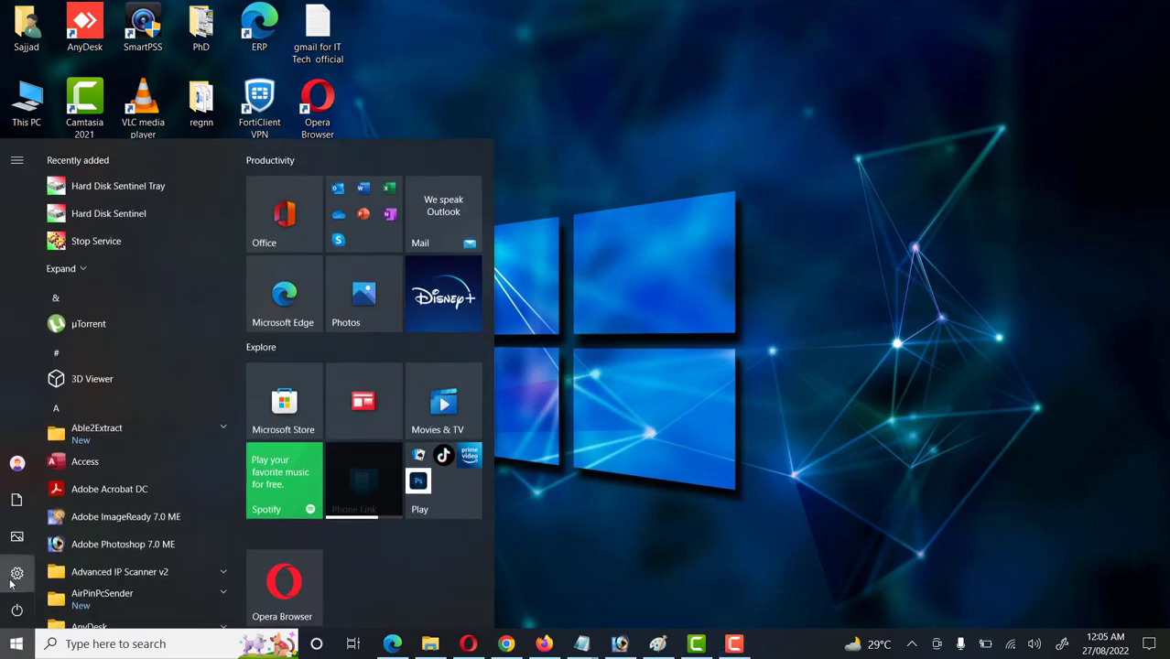
left_click(11, 583)
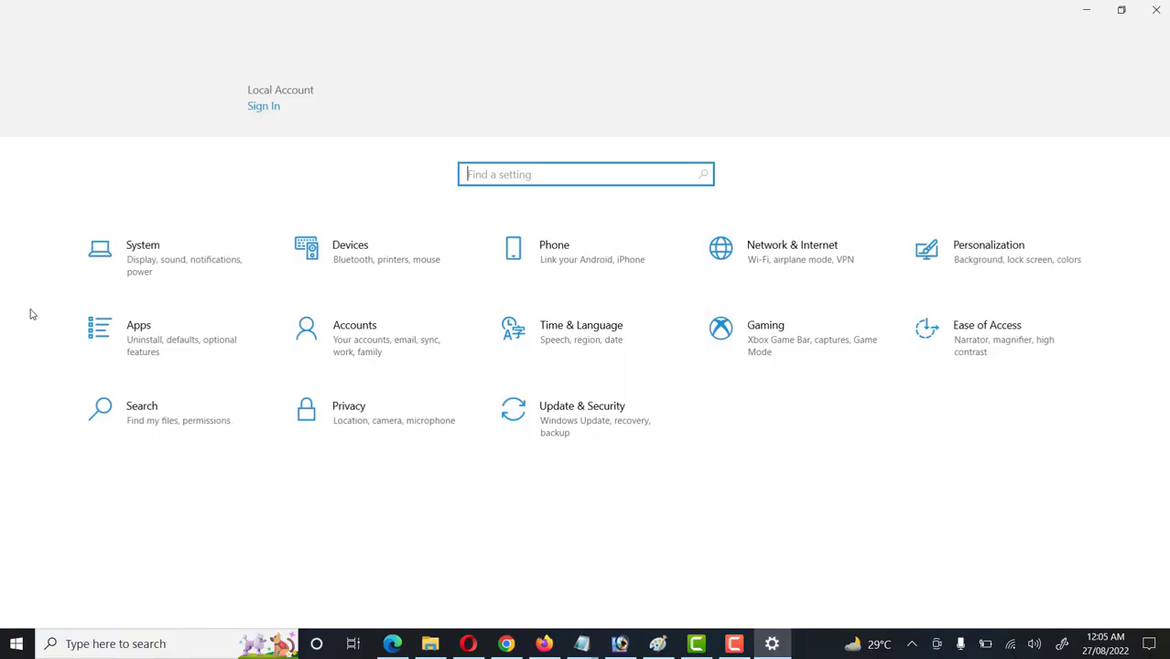
left_click(117, 271)
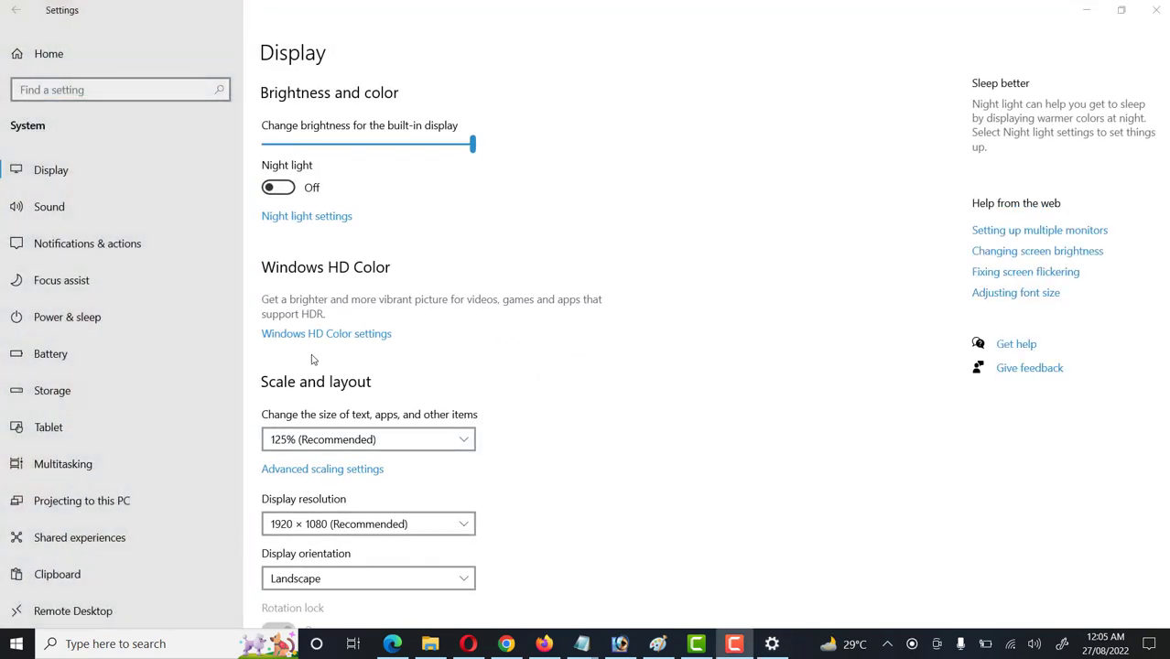
scroll(183, 371, "down", 2)
scroll(301, 363, "down", 4)
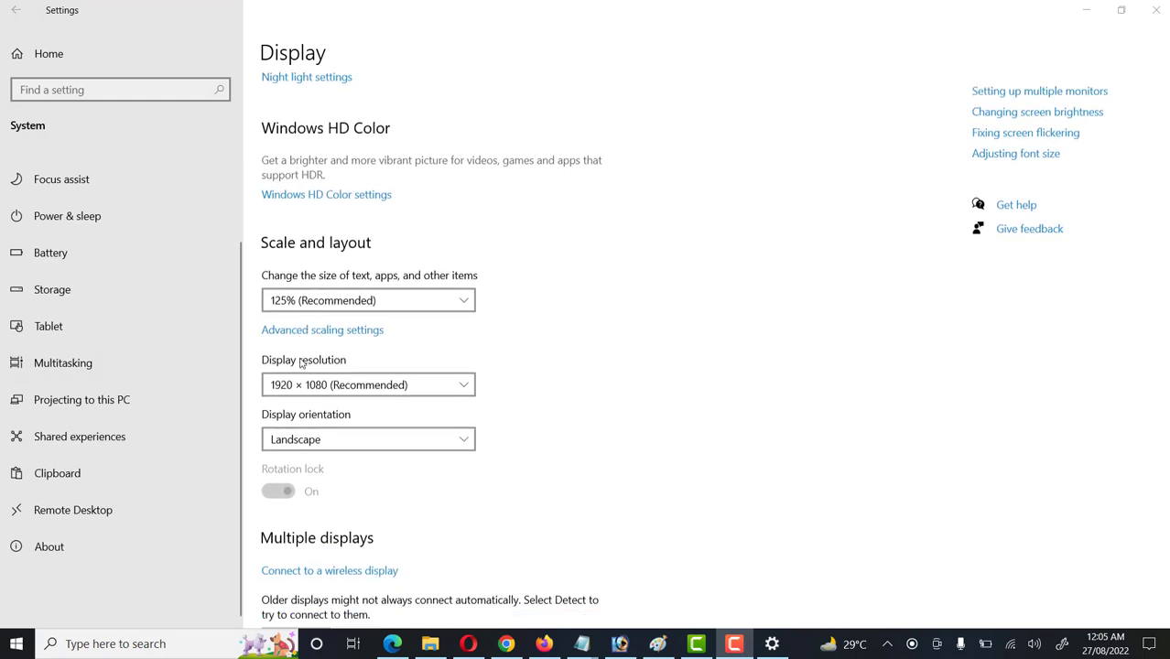
scroll(507, 365, "up", 4)
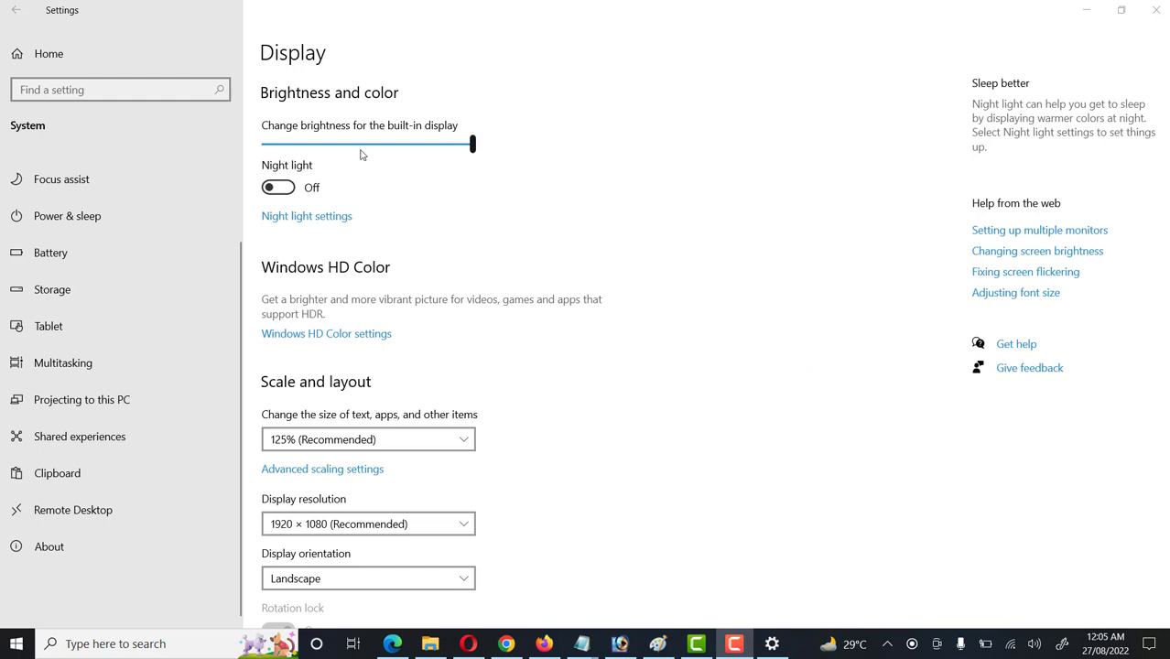
- Try Night light on and off several times on the Display page and leave it turned on
left_click(288, 189)
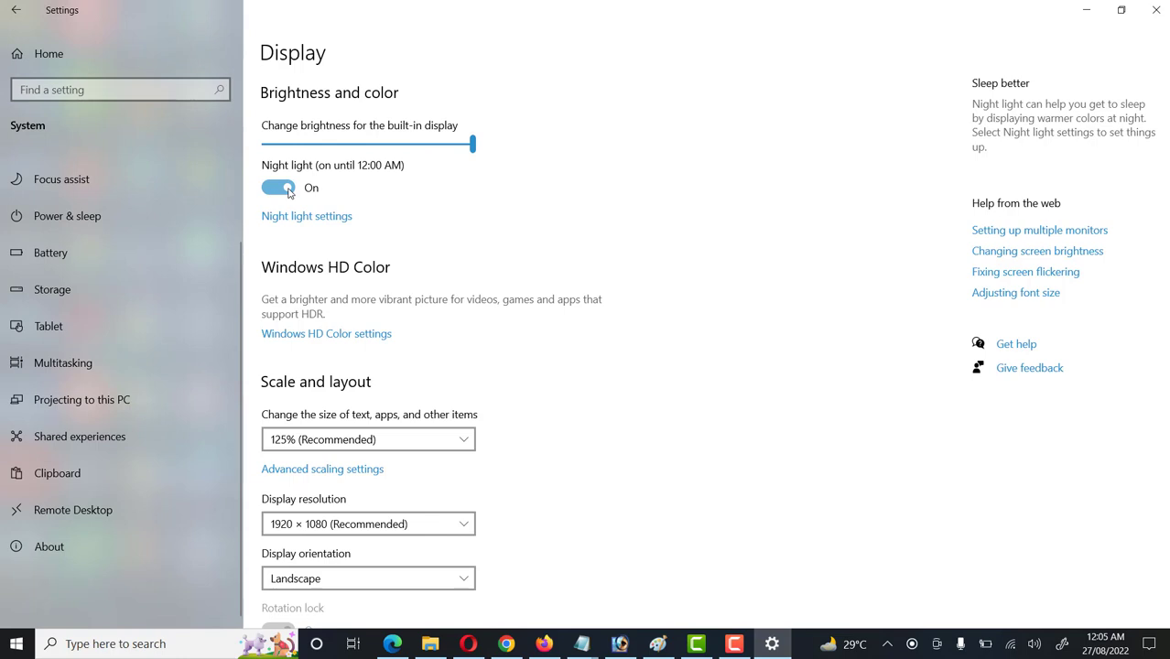
left_click(289, 189)
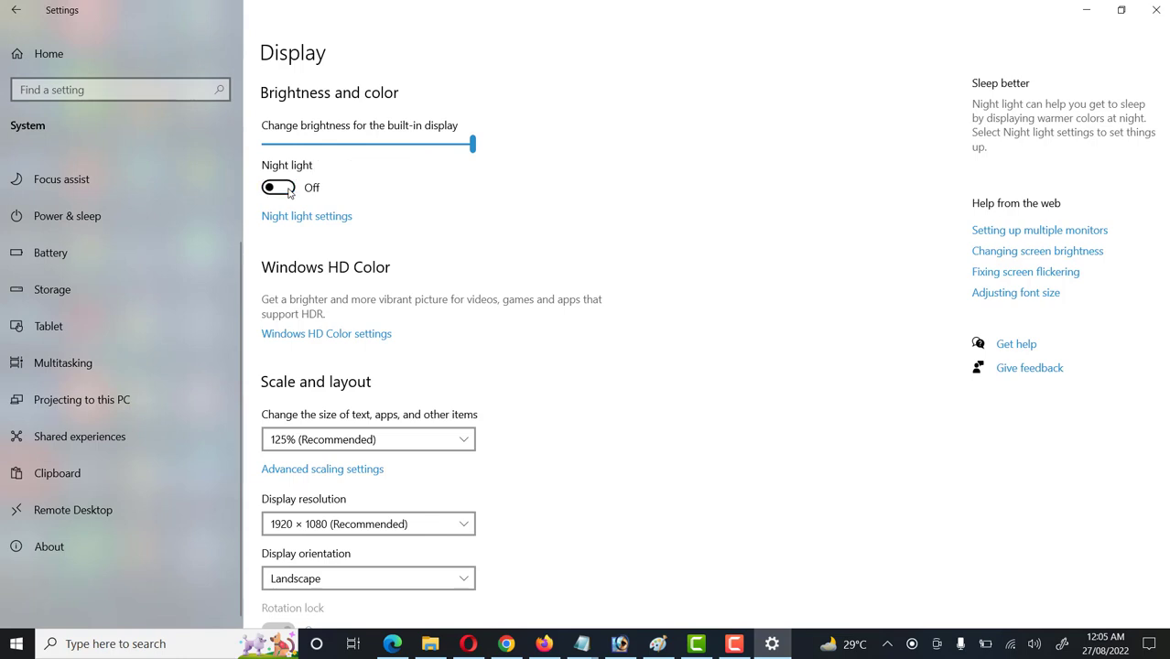
left_click(286, 191)
left_click(271, 194)
left_click(291, 191)
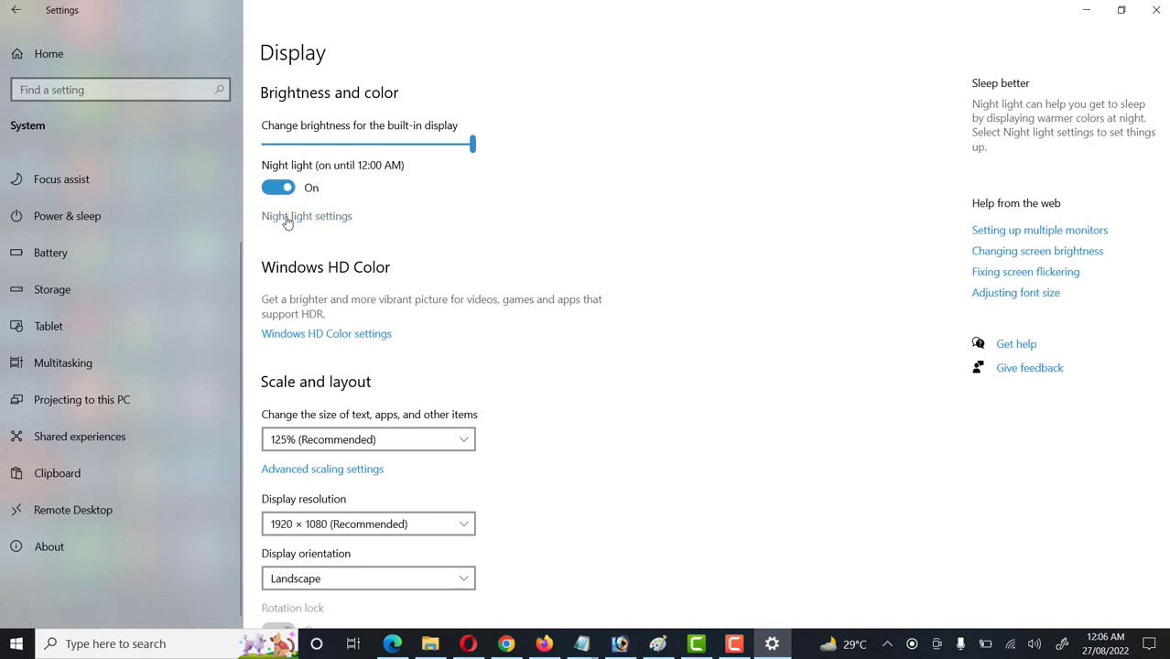
left_click(273, 190)
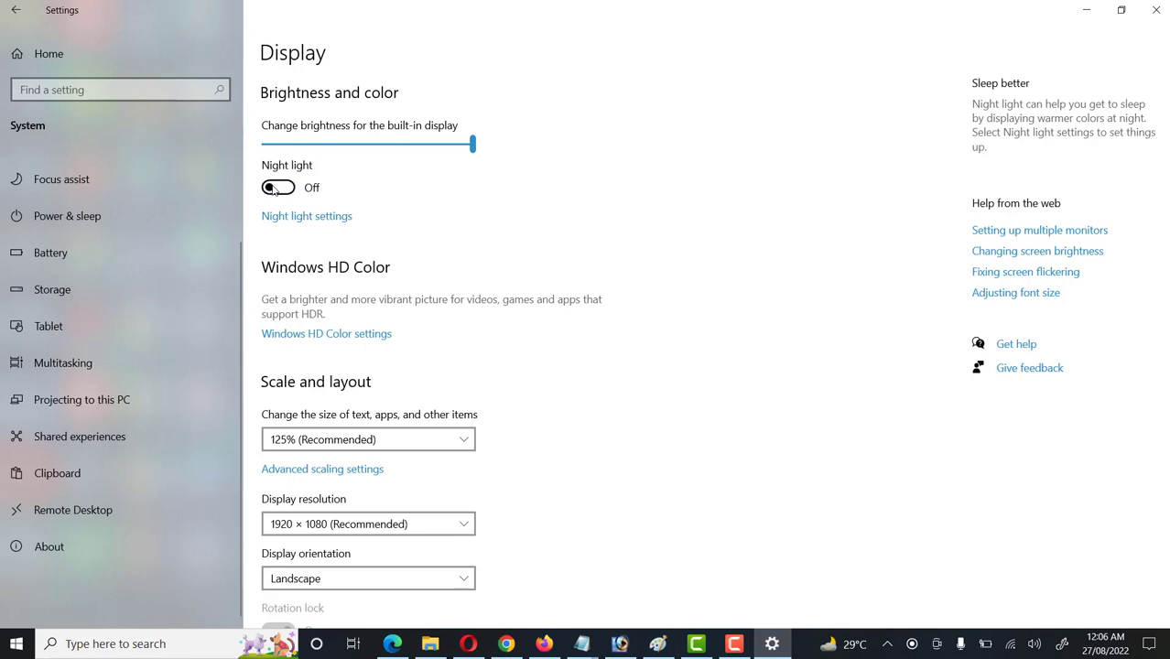
left_click(287, 190)
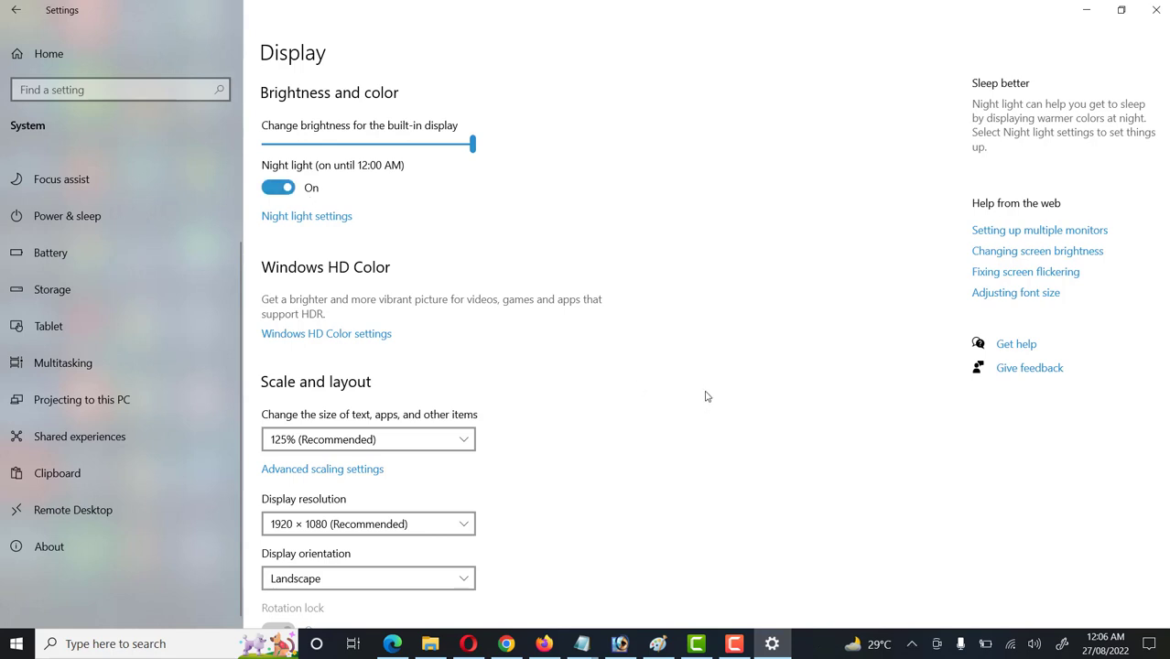
key("F10")
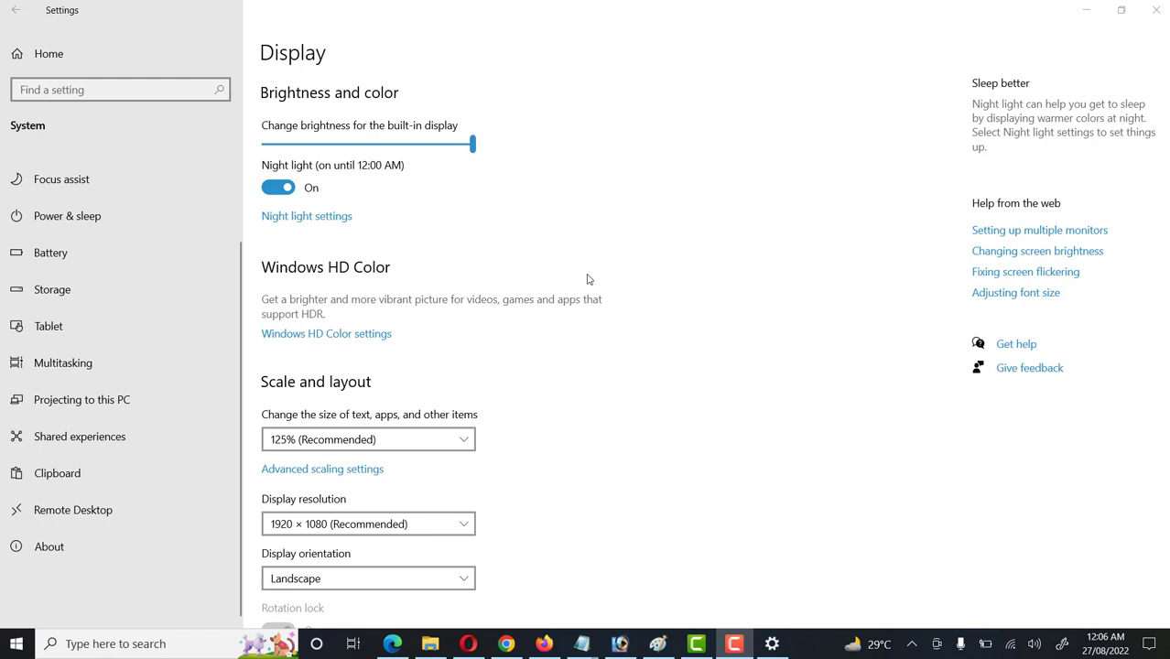
- Open the Night light settings and try out the Strength slider, leaving it at 48
left_click(301, 220)
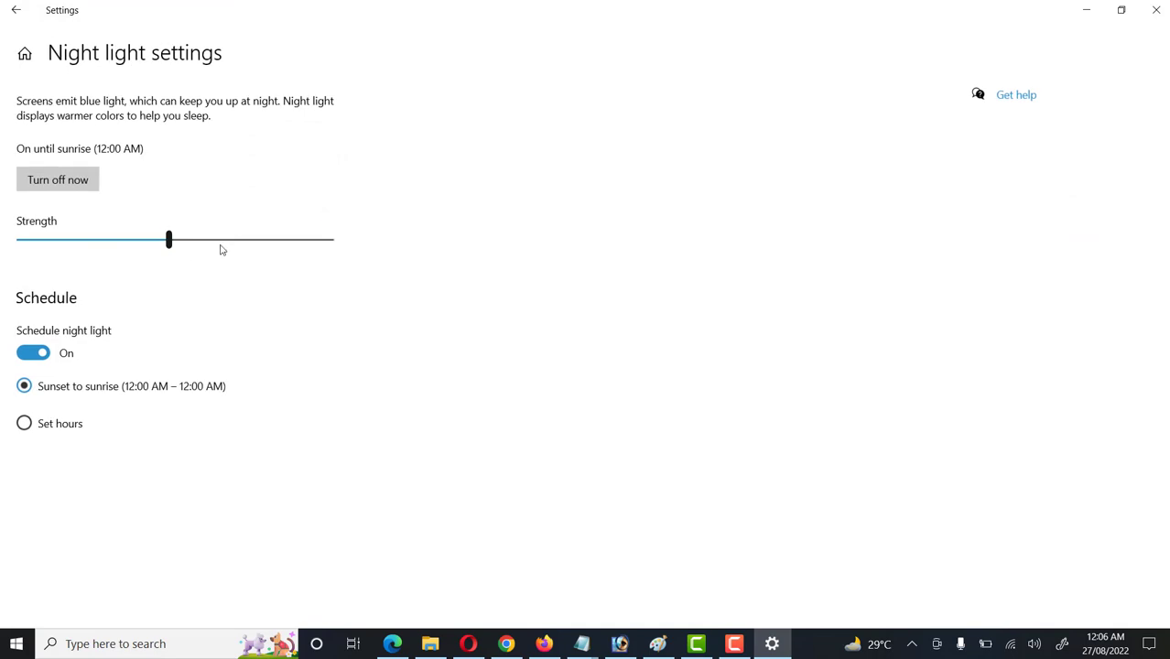
left_click(171, 244)
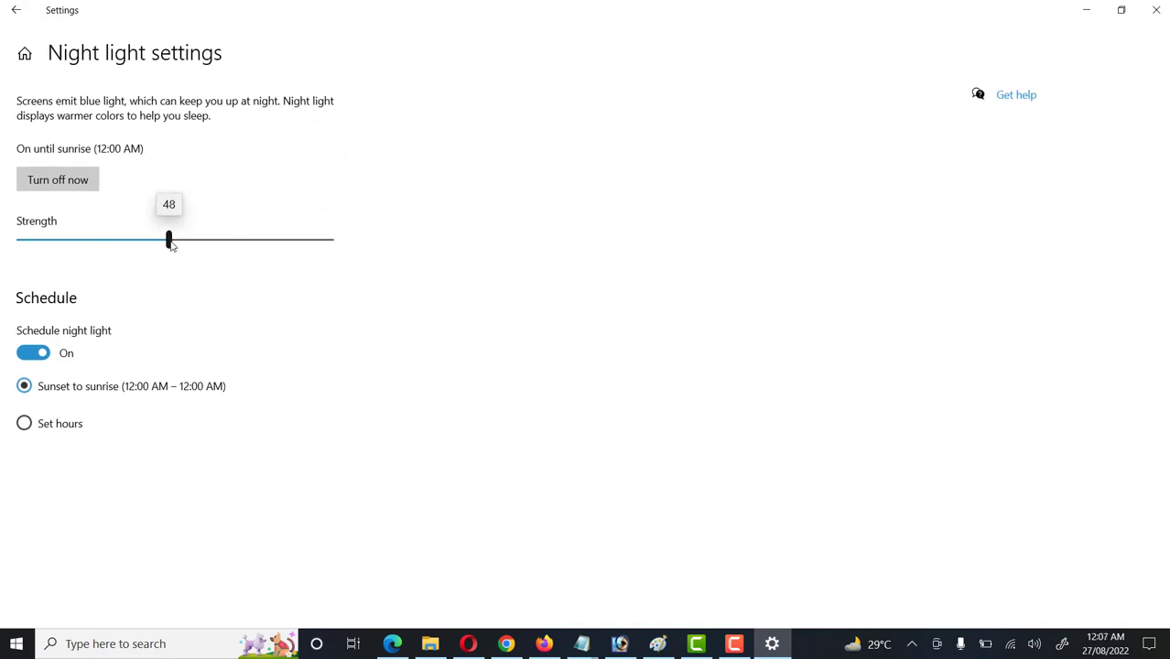
left_click(170, 240)
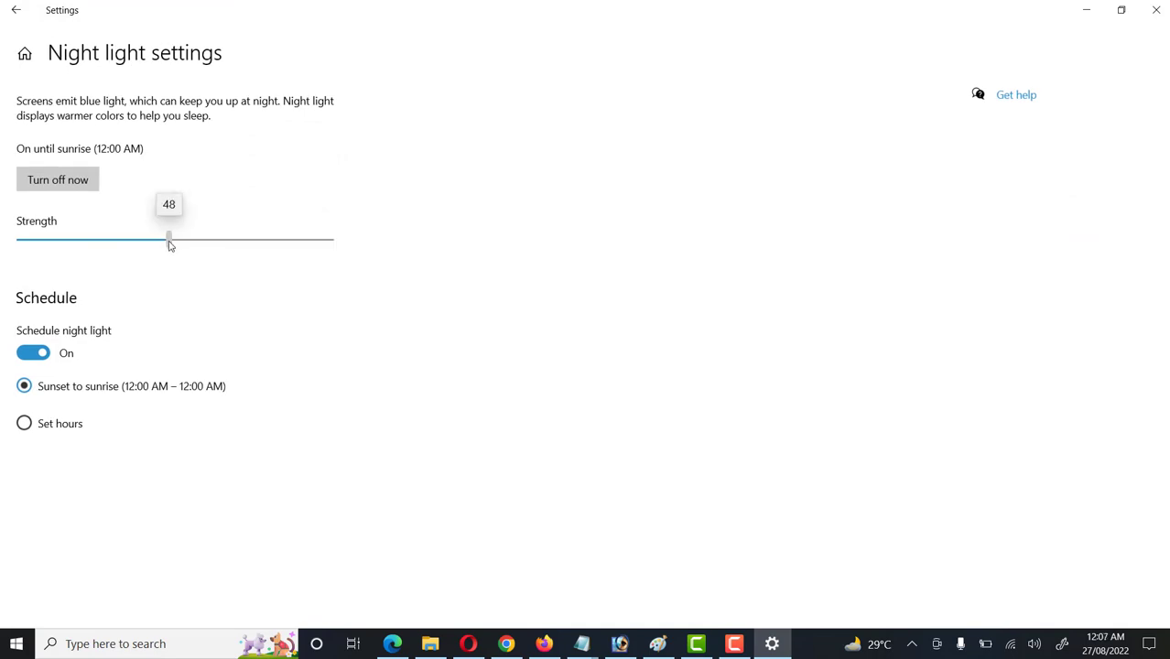
mouse_move(169, 245)
left_mouse_down()
mouse_move(267, 242)
mouse_move(42, 260)
mouse_move(309, 253)
mouse_move(42, 259)
mouse_move(253, 261)
mouse_move(170, 262)
left_mouse_up()
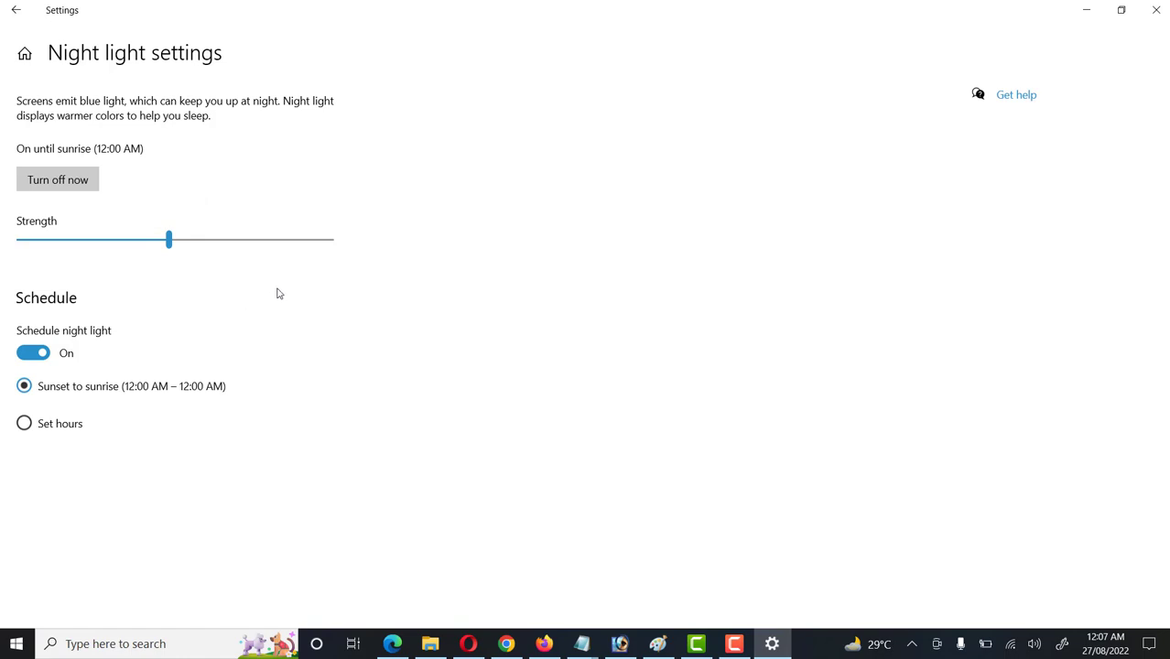
left_click(815, 348)
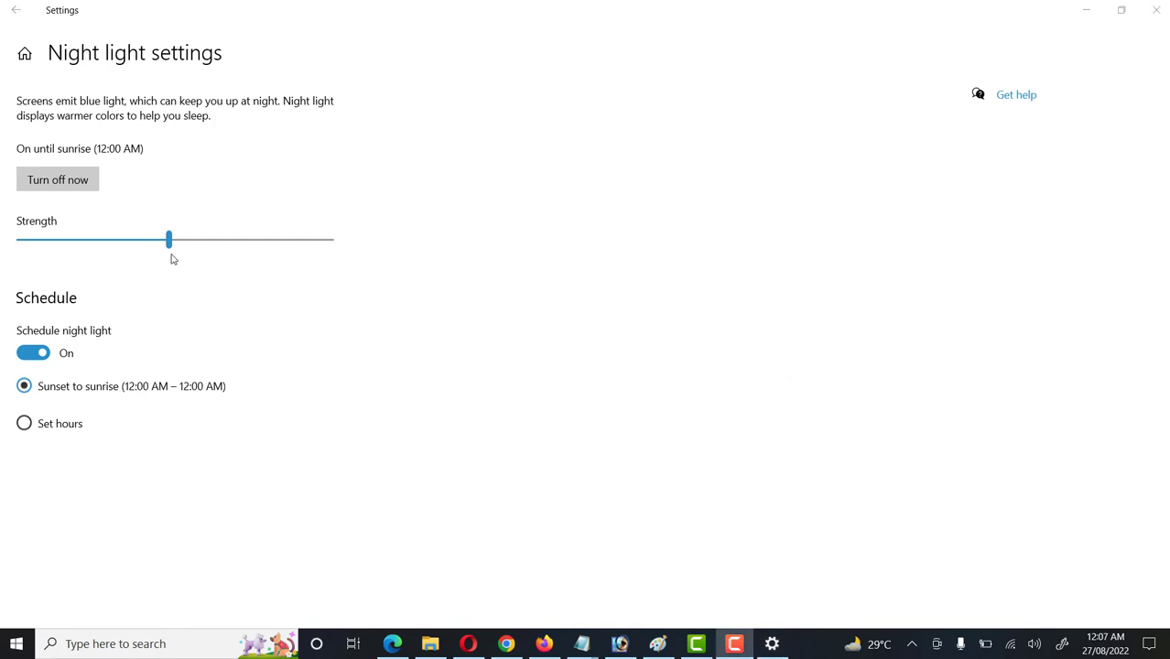
- Turn night light off immediately from its settings page and turn it back on
left_click(52, 181)
left_click(52, 182)
left_click(52, 181)
left_click(52, 181)
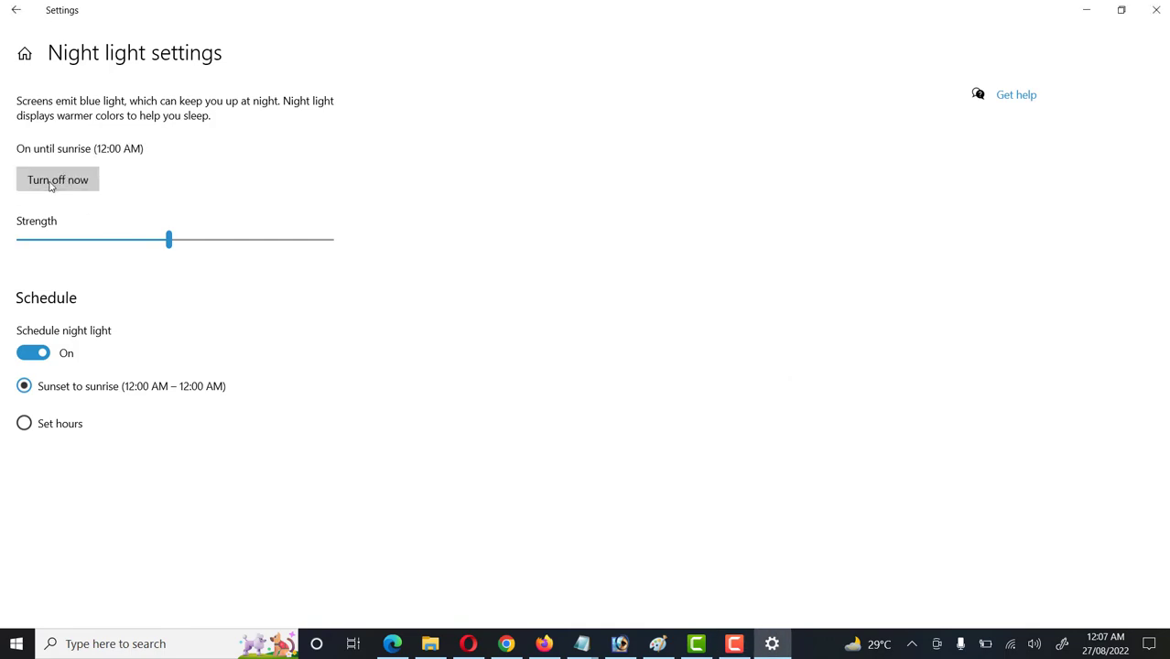
left_click(52, 183)
left_click(51, 183)
left_click(51, 183)
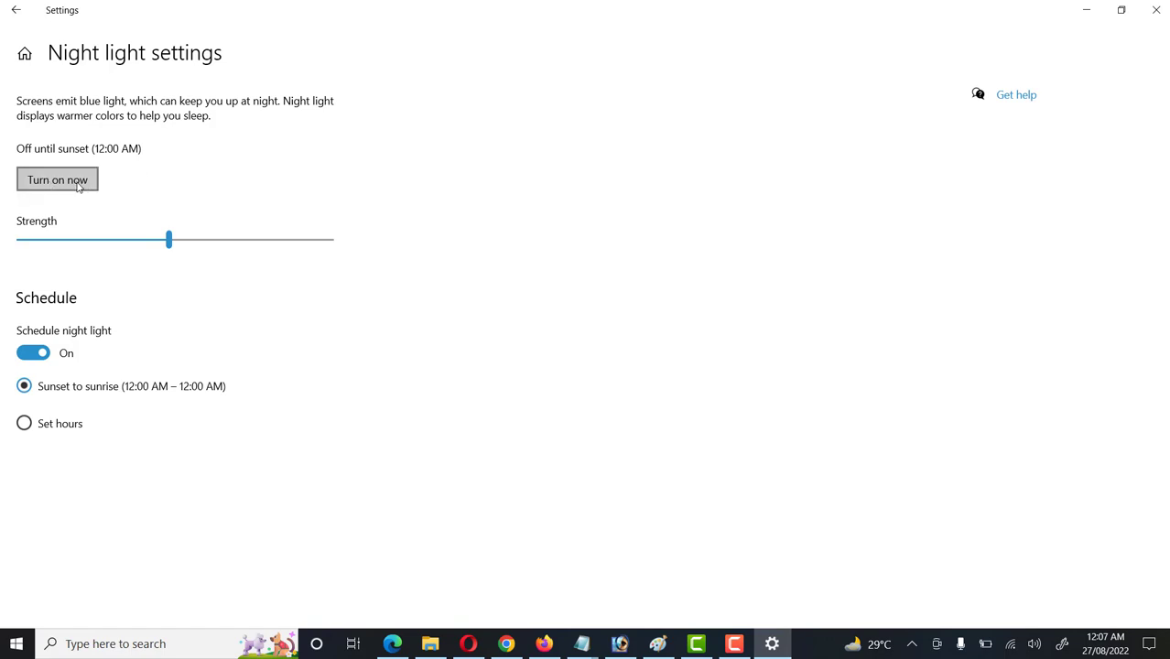
left_click(78, 186)
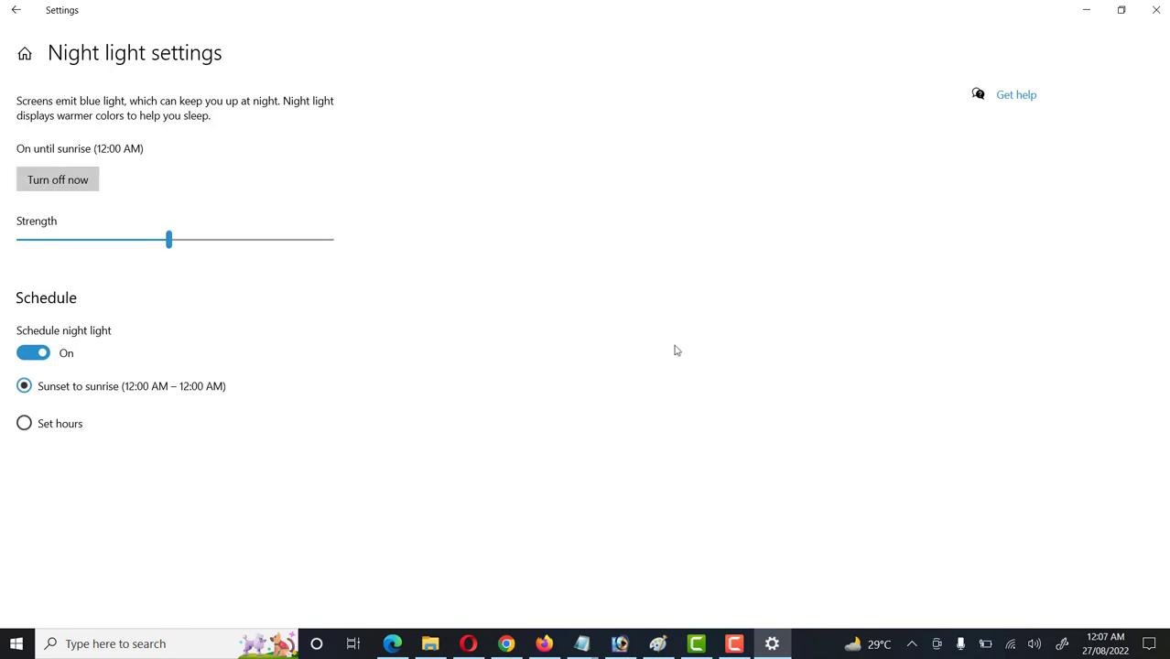
key("F10")
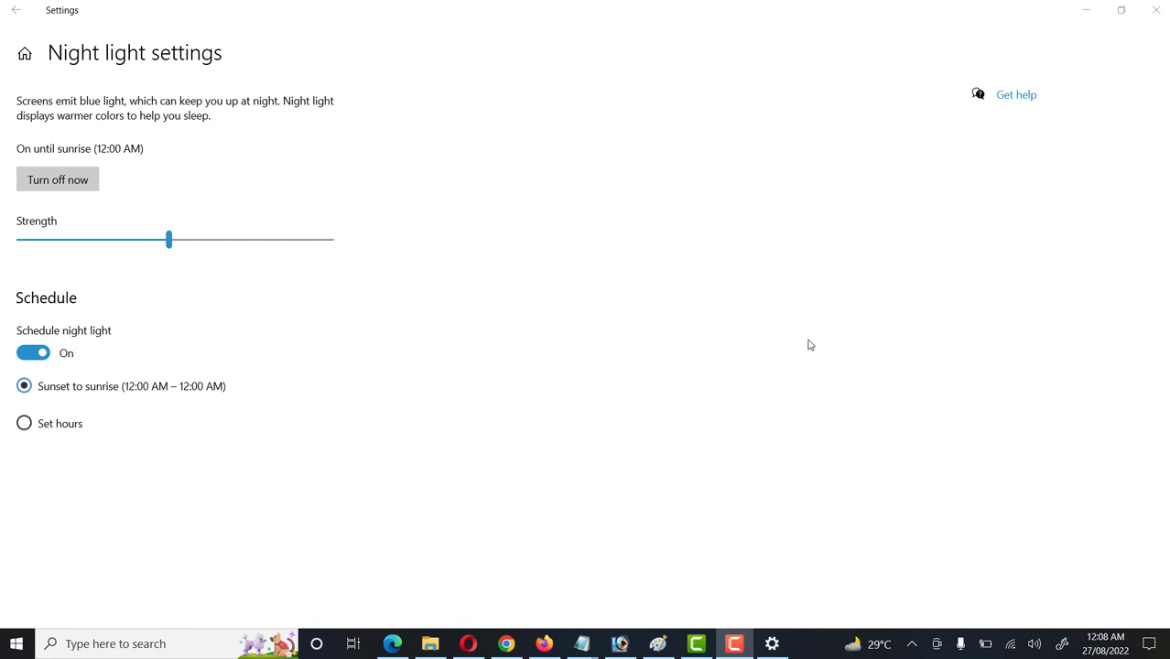
- Try switching the night light schedule off and back on
left_click(26, 353)
left_click(31, 328)
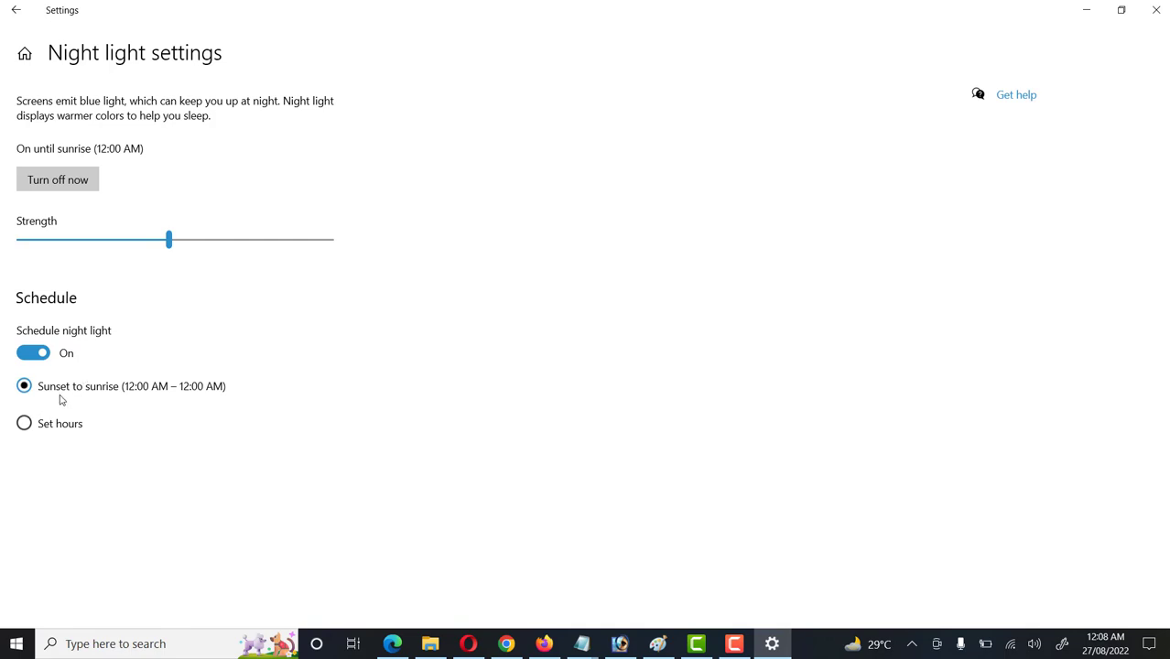
- Try the Set hours option for the night light schedule and look at its turn-on and turn-off time choices
left_click(26, 422)
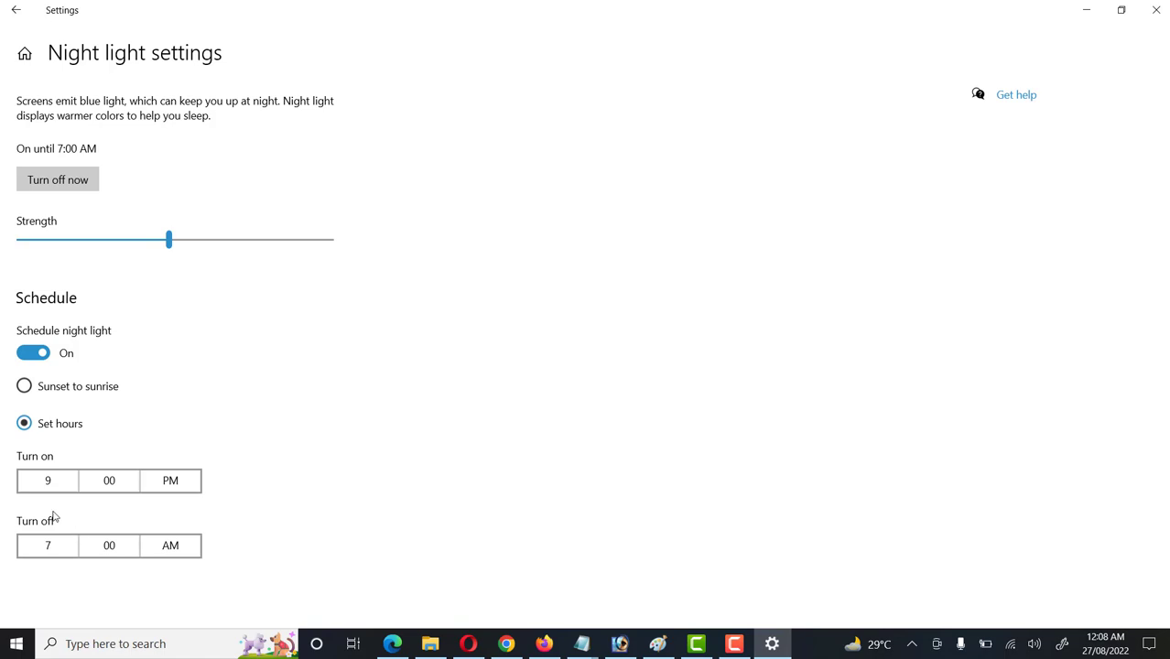
left_click(42, 481)
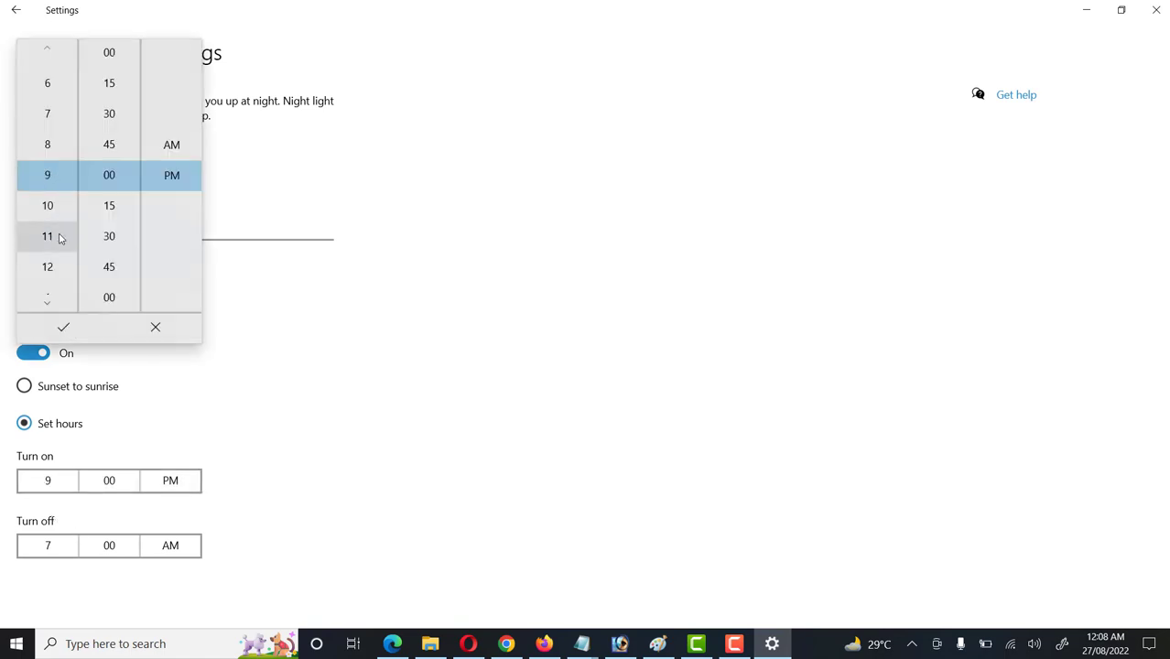
left_click(234, 312)
left_click(53, 551)
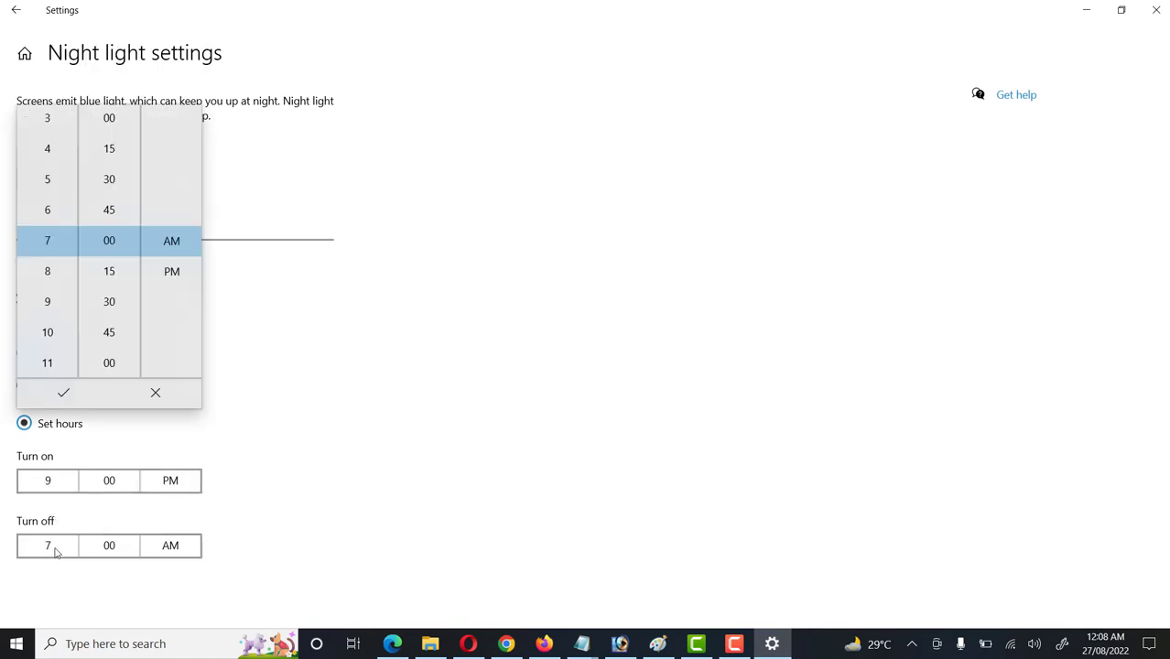
left_click(260, 447)
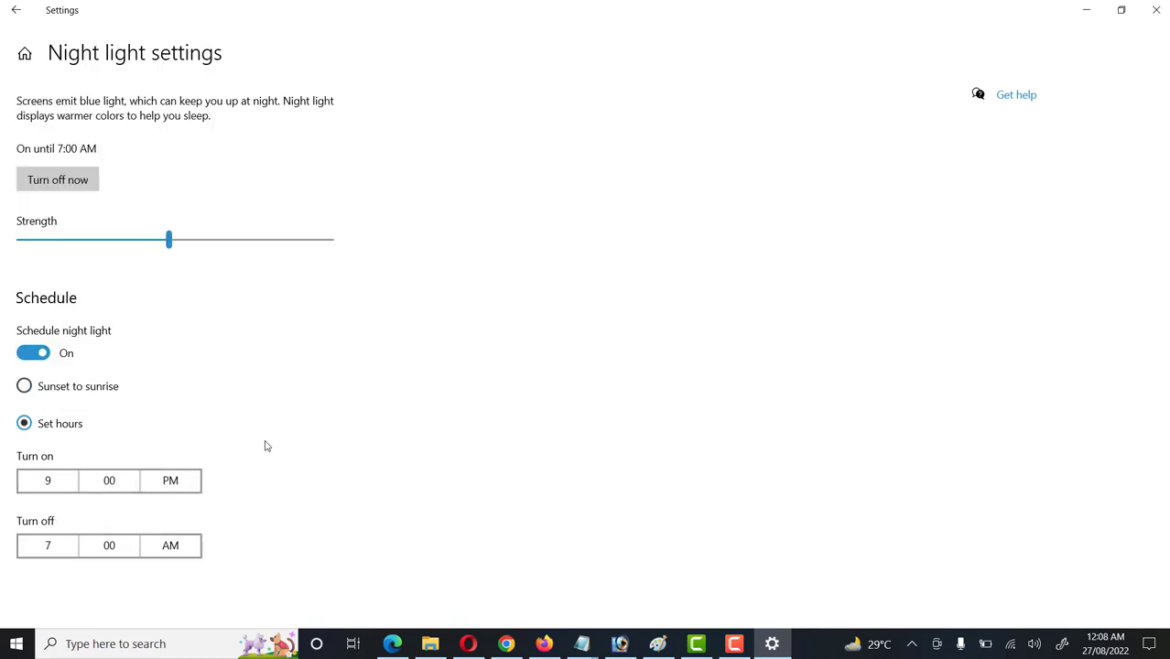
- Switch the night light schedule off and back on with Sunset to sunrise, and close the Settings window
left_click(34, 354)
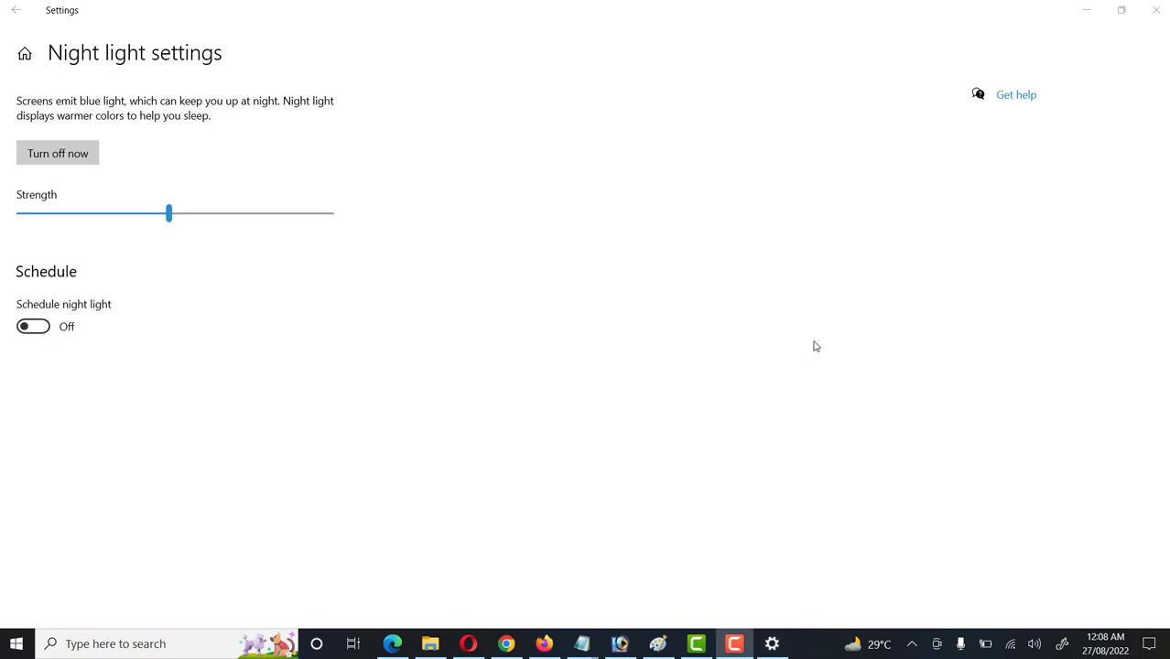
key("space")
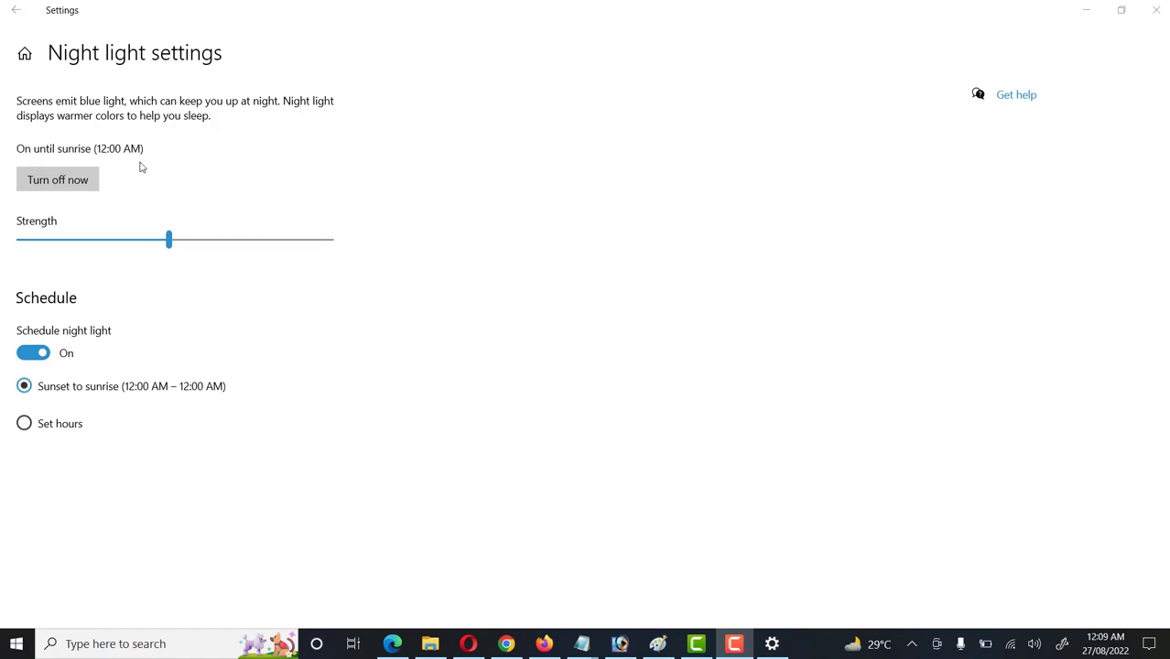
left_click(4, 11)
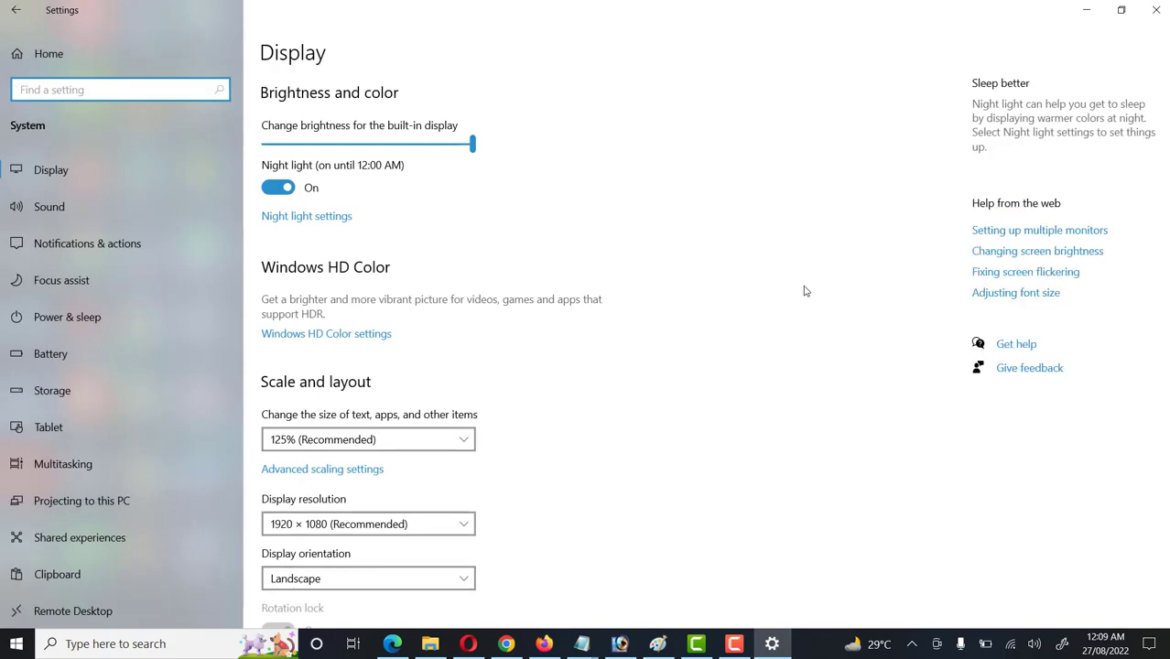
key("alt+F4")
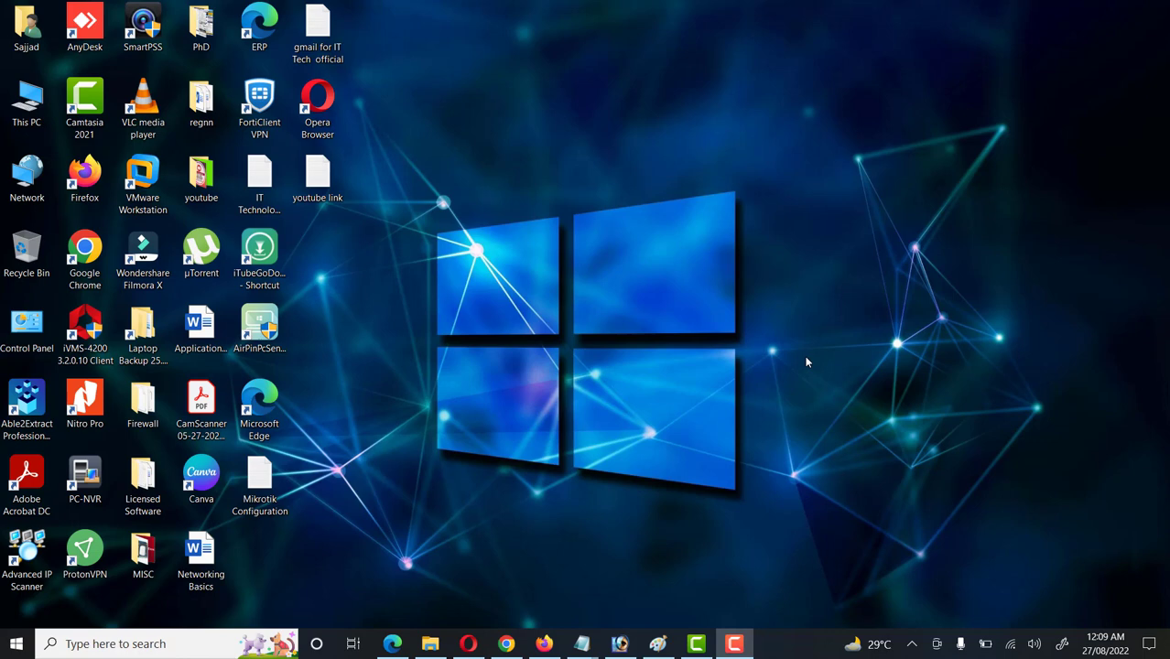
- Open This PC from the desktop and enable item check boxes for files and folders
right_click(14, 119)
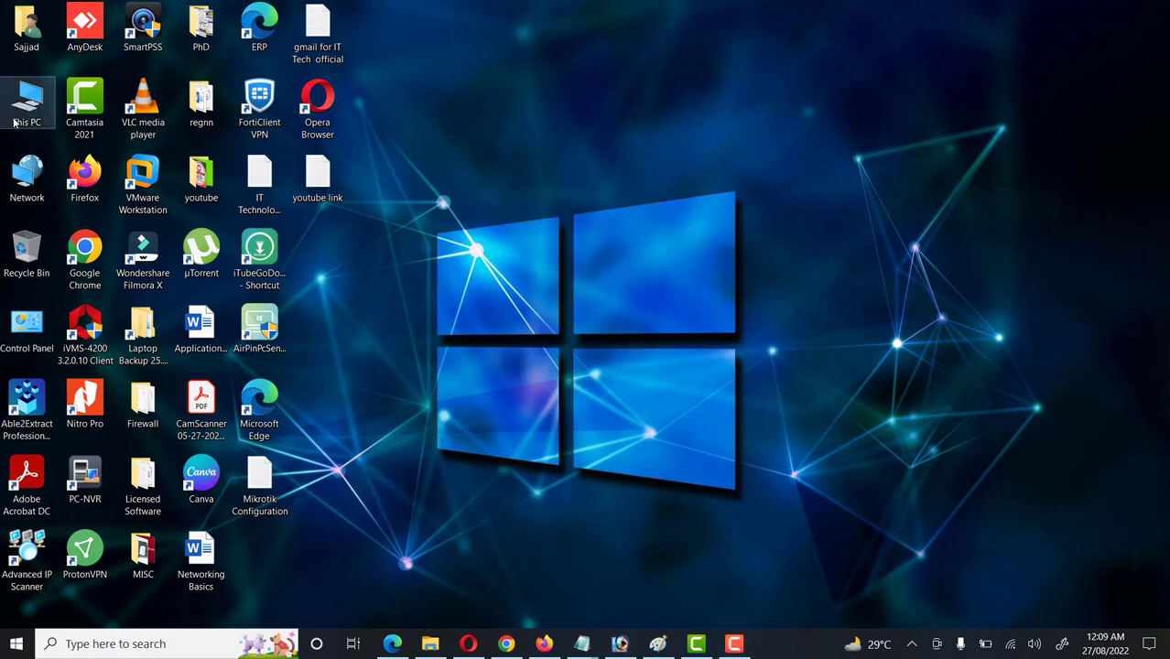
double_click(13, 122)
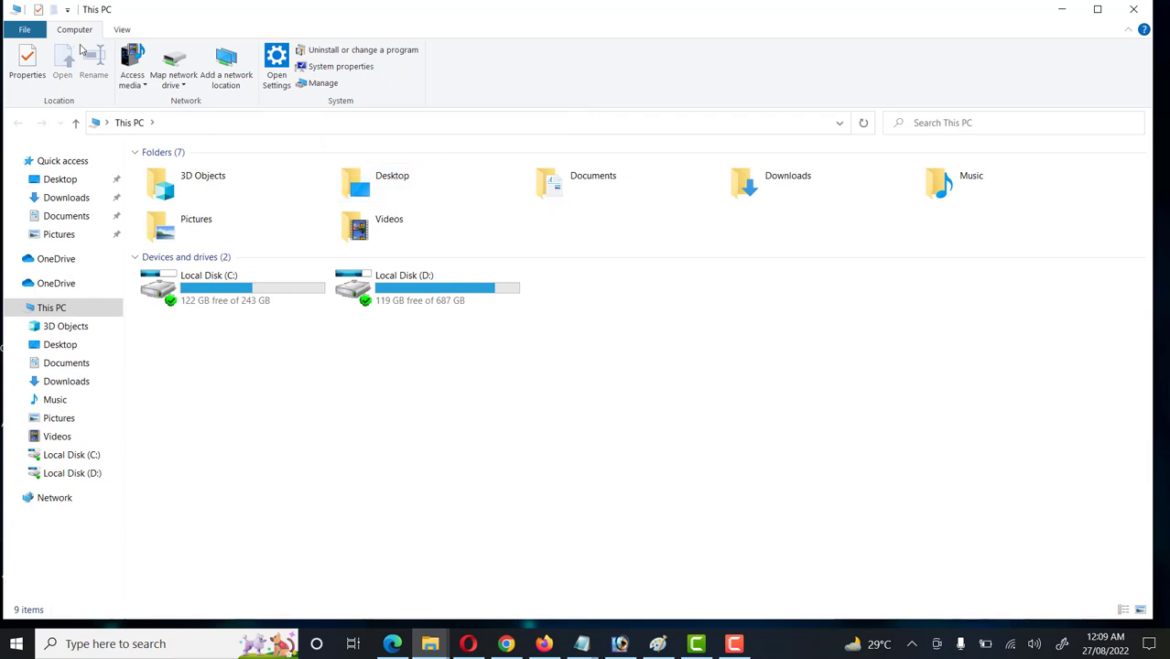
left_click(120, 30)
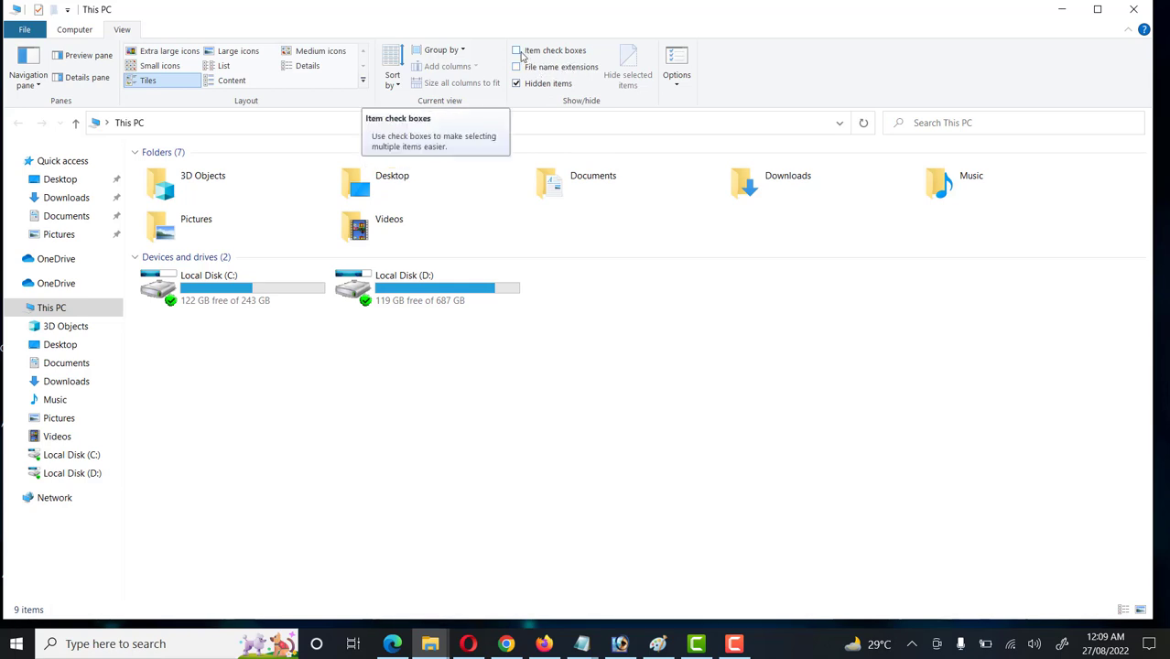
left_click(518, 53)
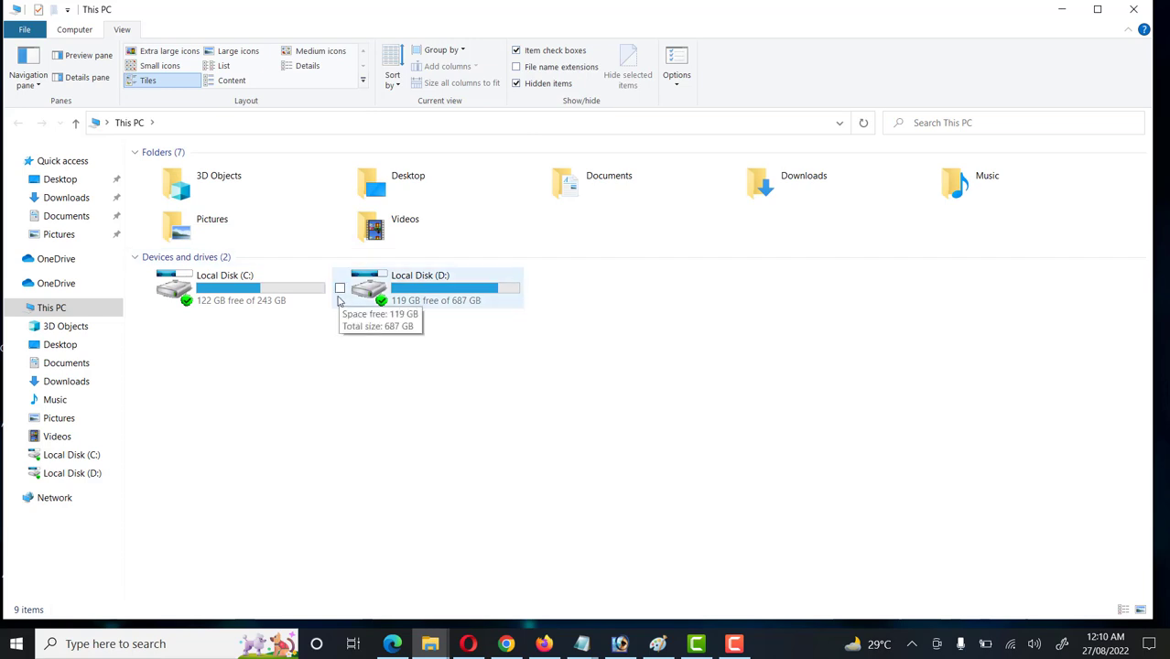
- Try the Scanned File folder's check box on Local Disk (D:) and turn item check boxes off
double_click(379, 291)
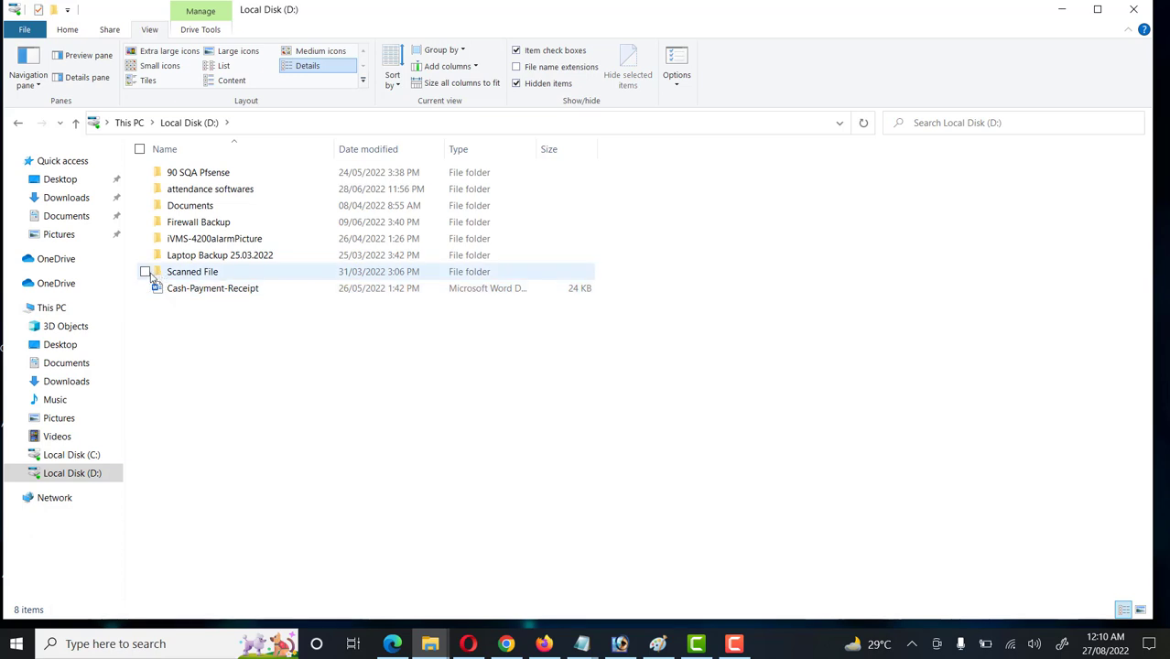
left_click(146, 273)
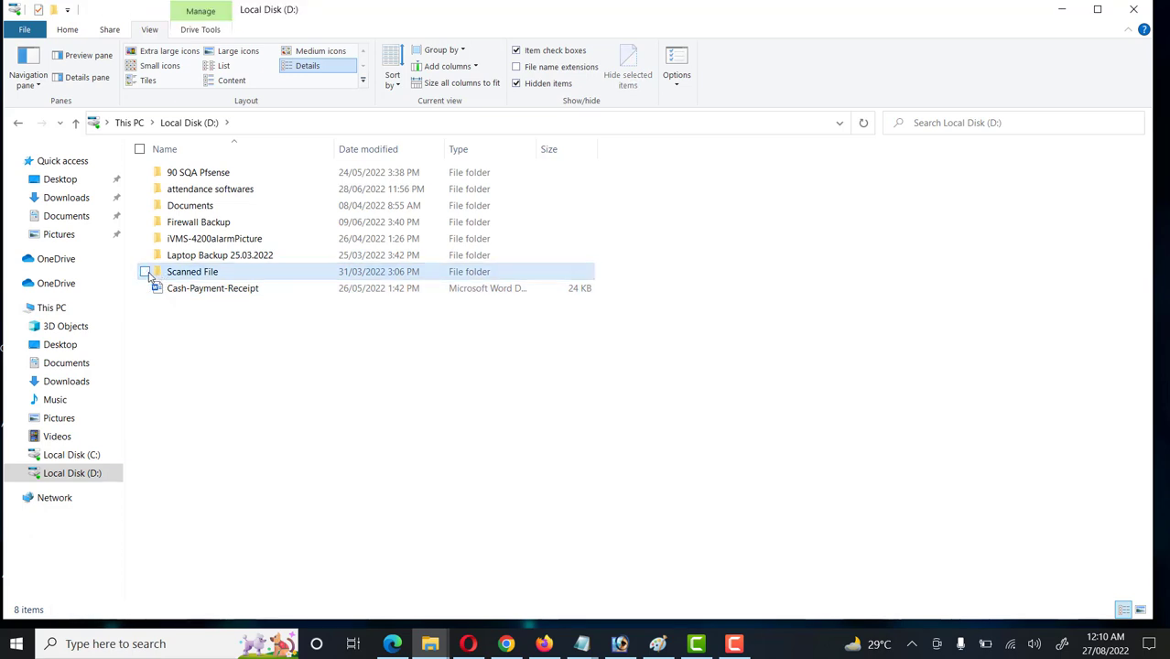
left_click(238, 348)
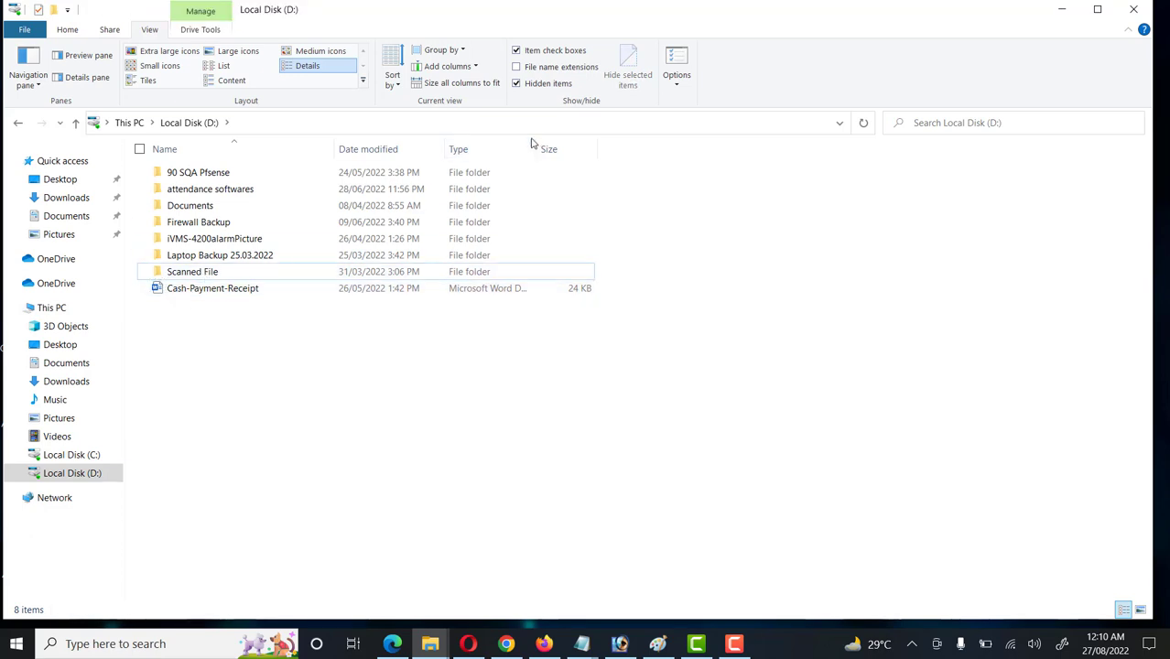
left_click(517, 51)
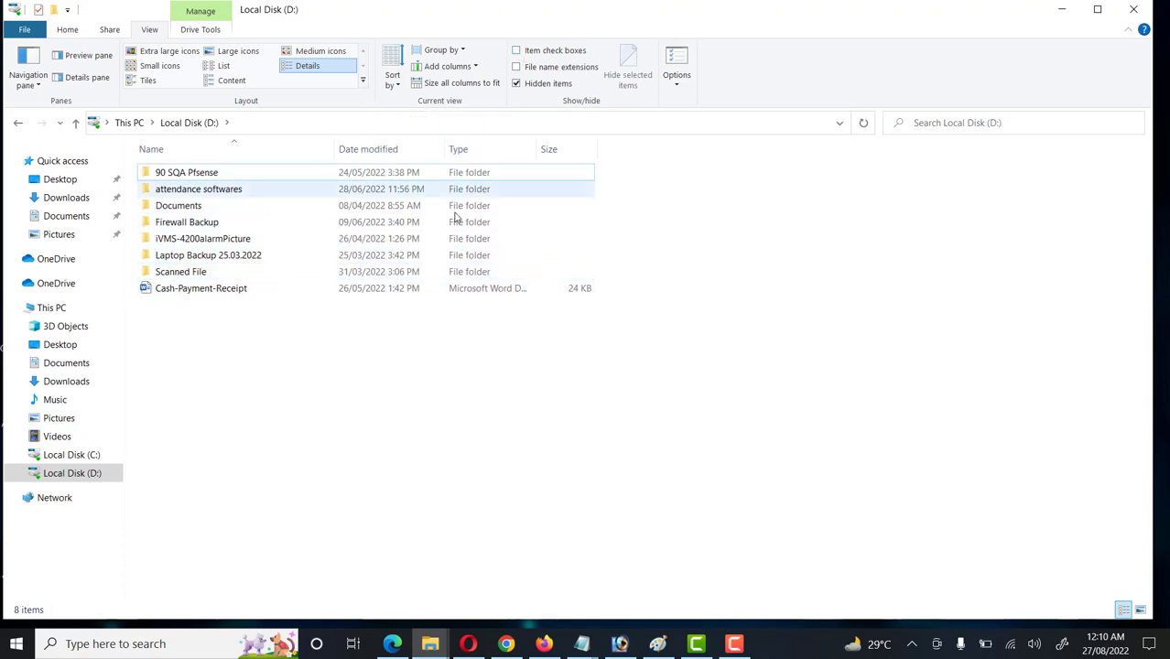
- In the Music folder, show file name extensions and turn off the display of hidden items
left_click(76, 123)
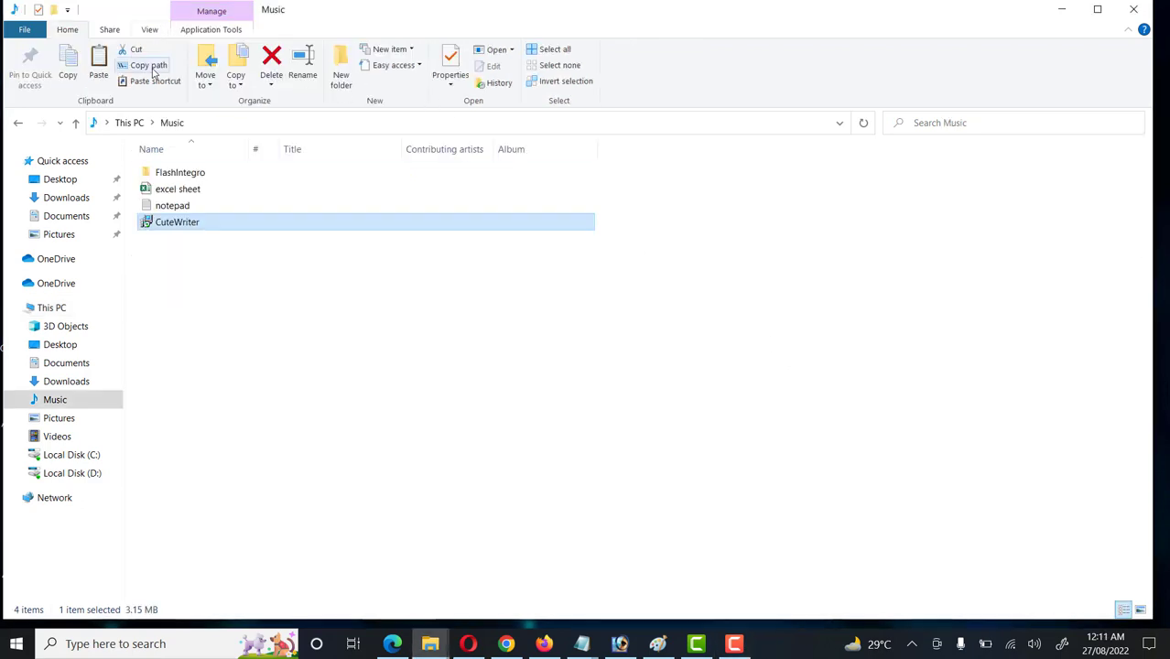
left_click(149, 30)
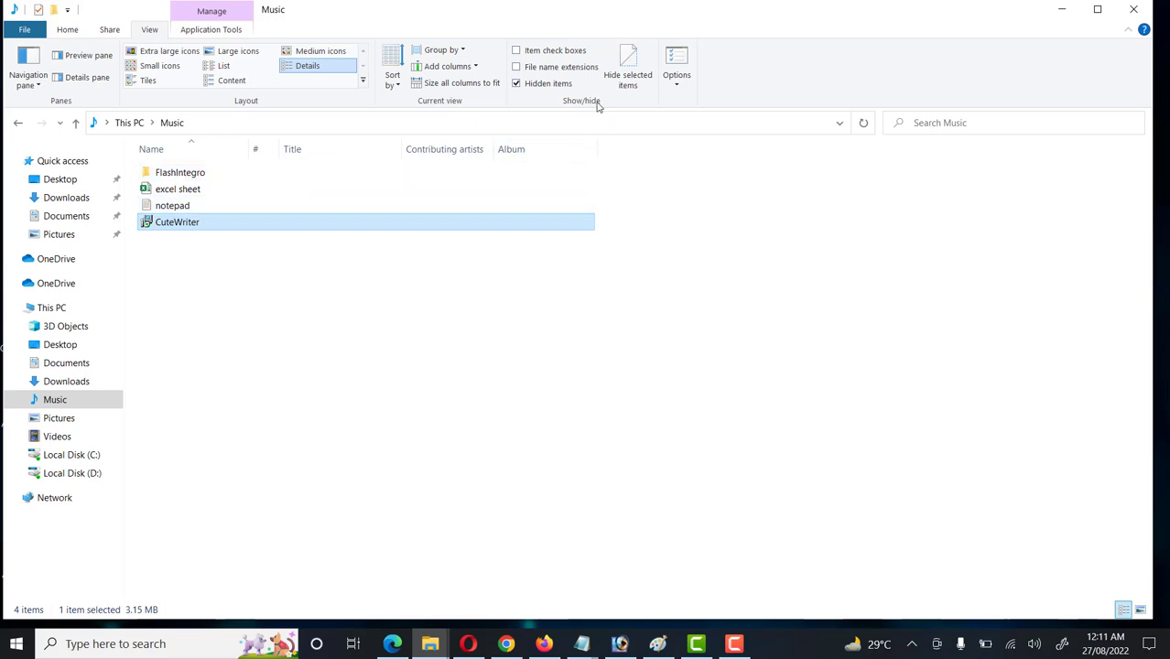
left_click(519, 68)
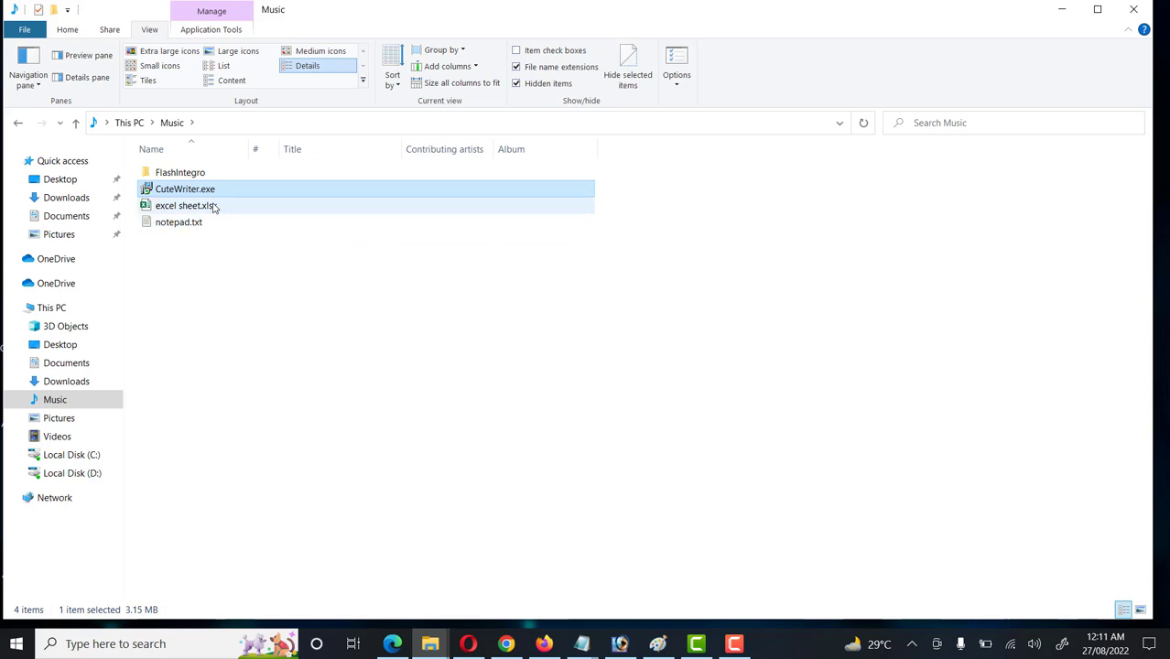
left_click(516, 85)
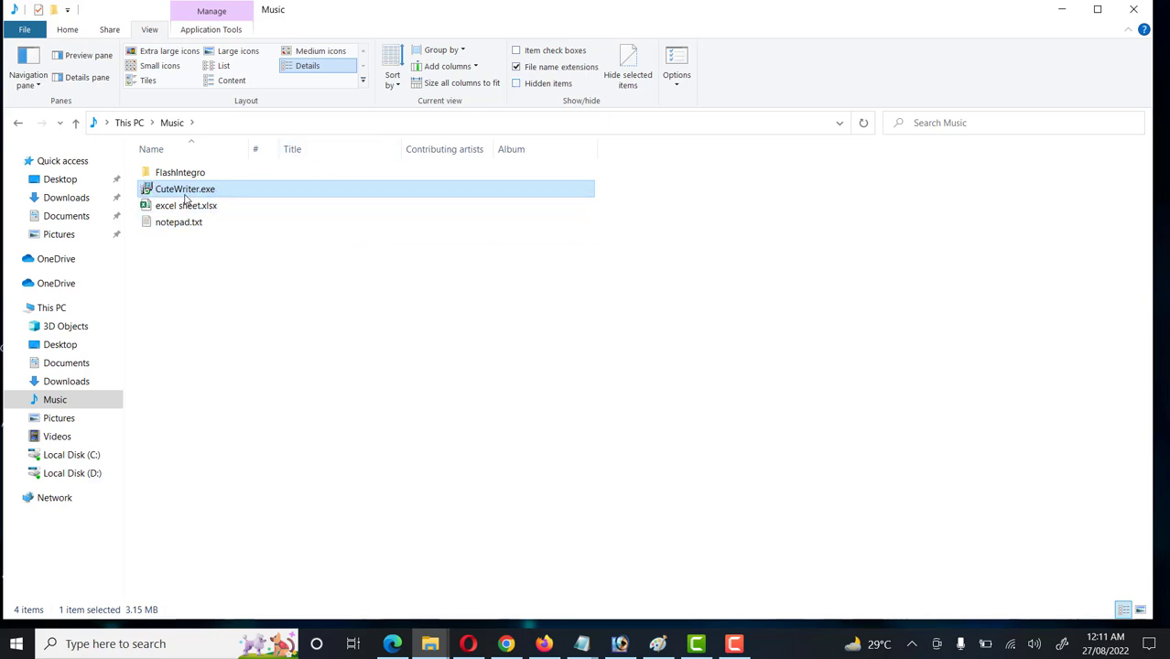
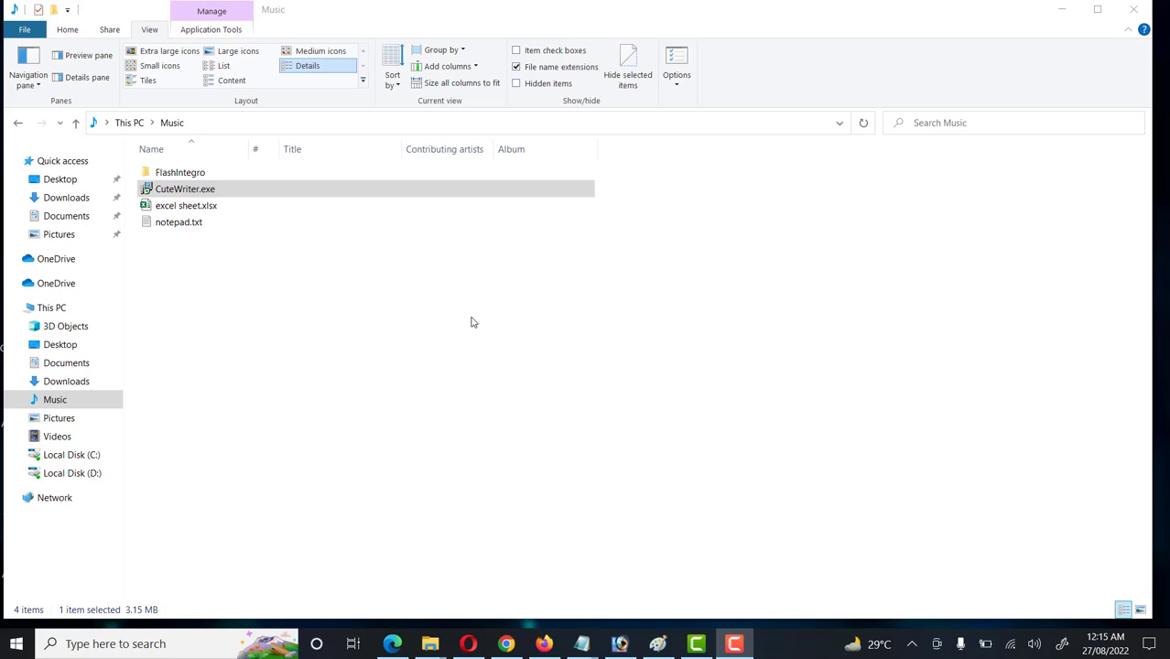
- Turn on the display of hidden items in the Music folder and turn off file name extensions
key("alt+v")
key("h")
key("h")
left_click(508, 76)
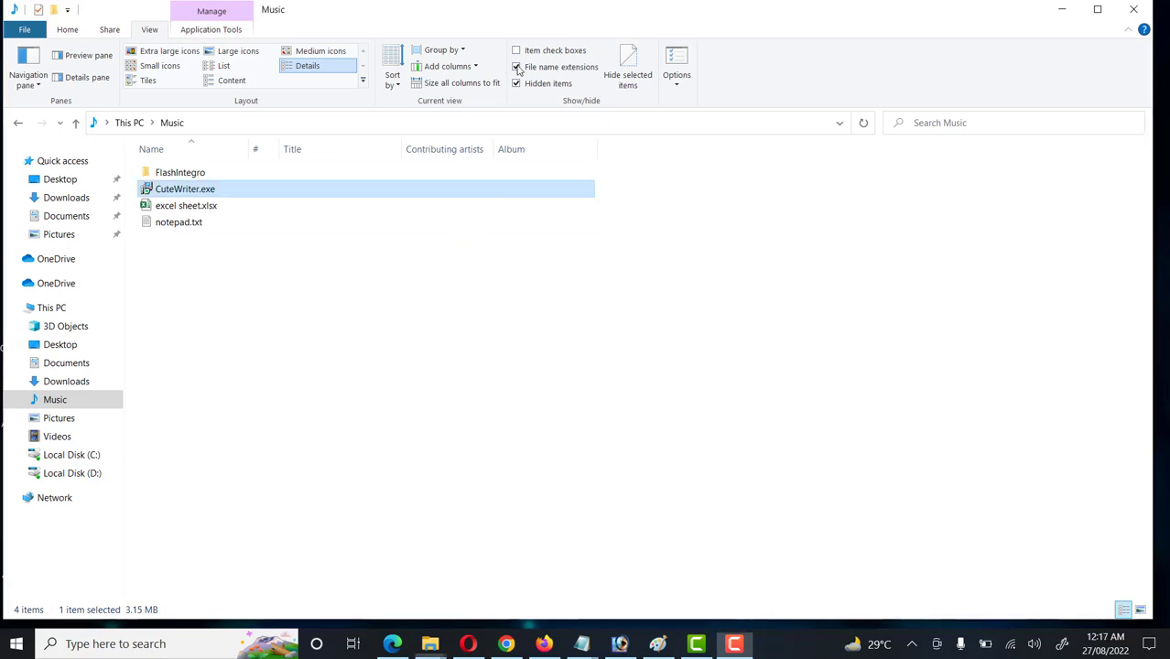
- Toggle the display of hidden items off and on to compare how the hidden notepad file is shown
left_click(516, 83)
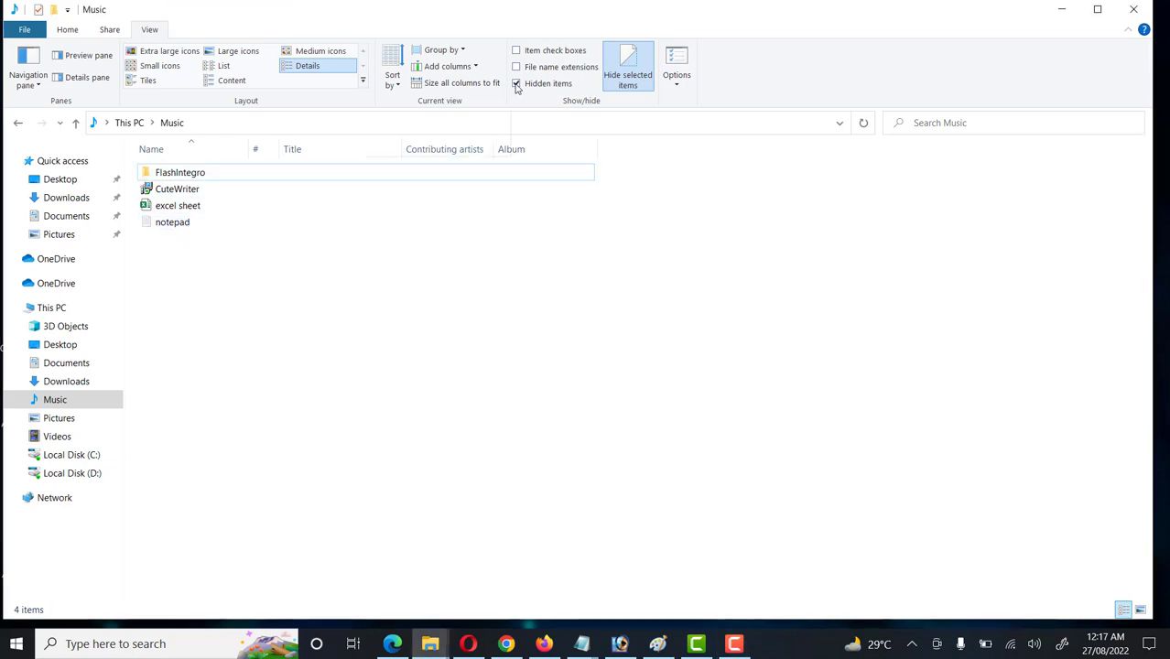
left_click(516, 84)
left_click(541, 85)
mouse_move(162, 232)
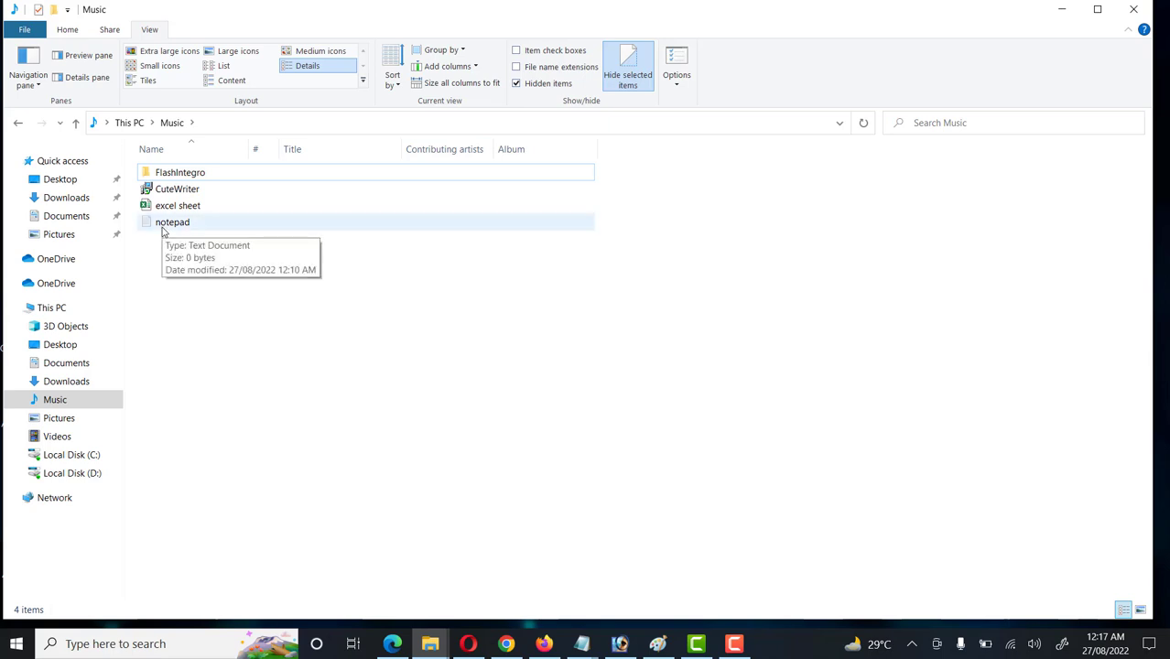
- Turn on file name extensions and the display of hidden items in the Music folder
left_click(534, 71)
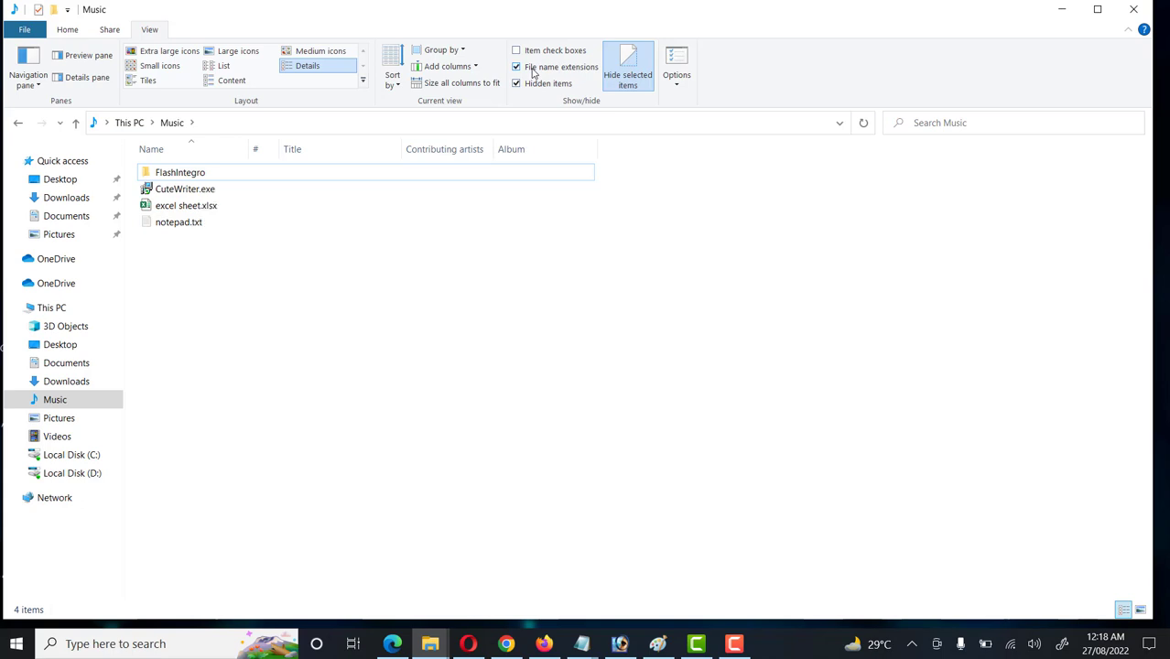
mouse_move(180, 227)
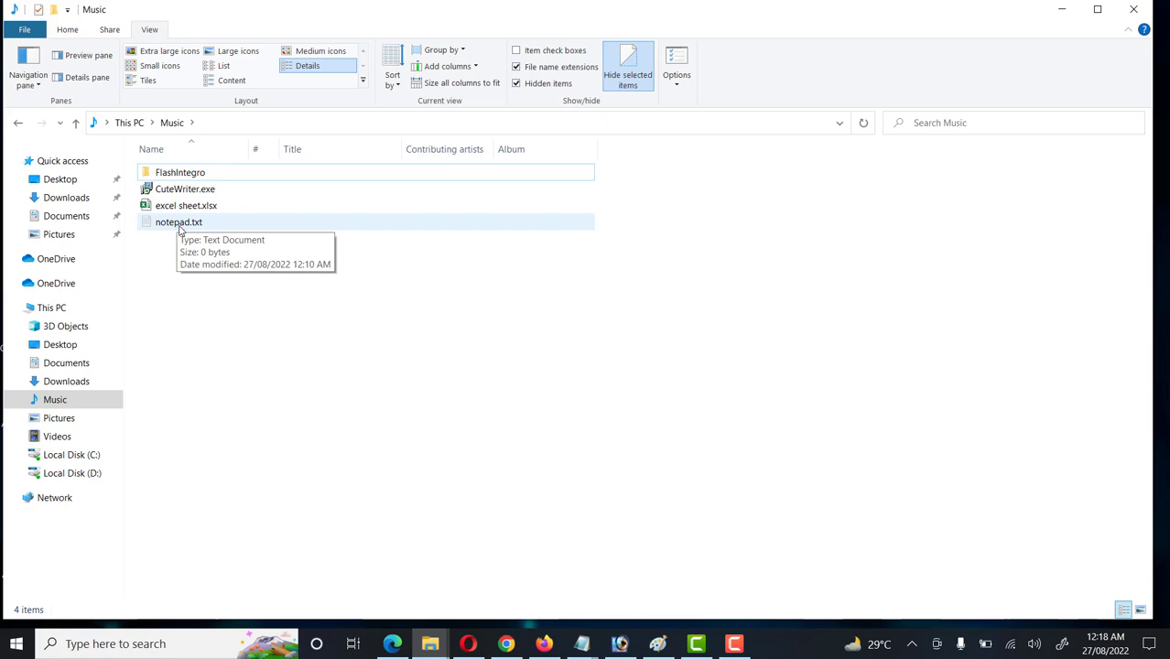
left_click(460, 331)
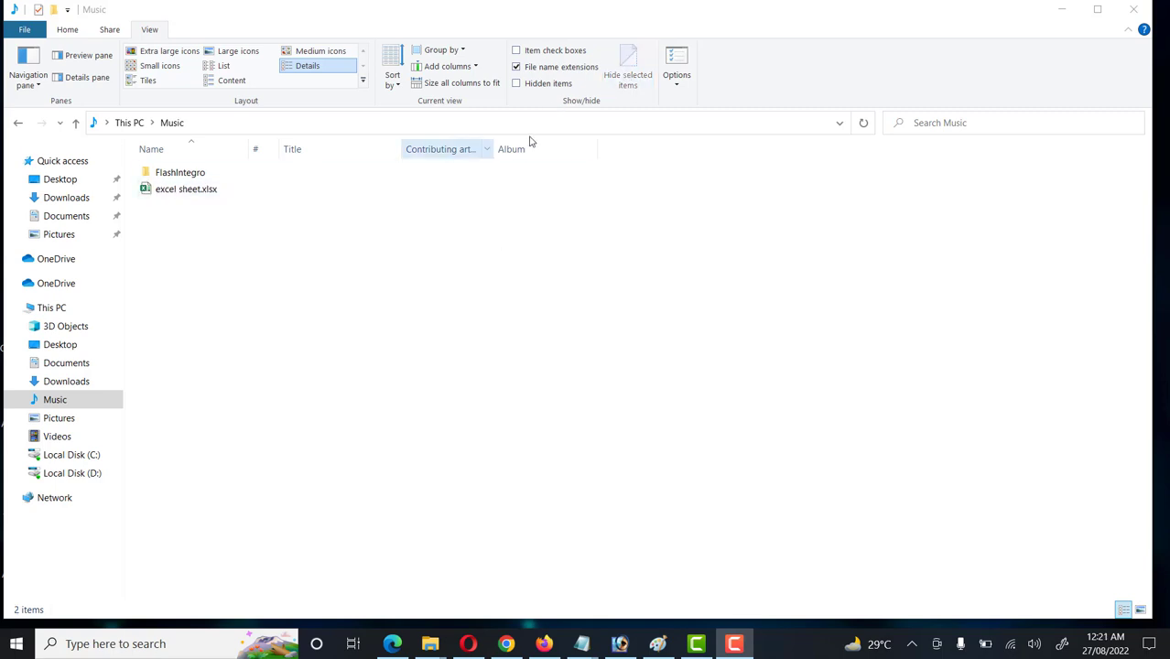
left_click(544, 84)
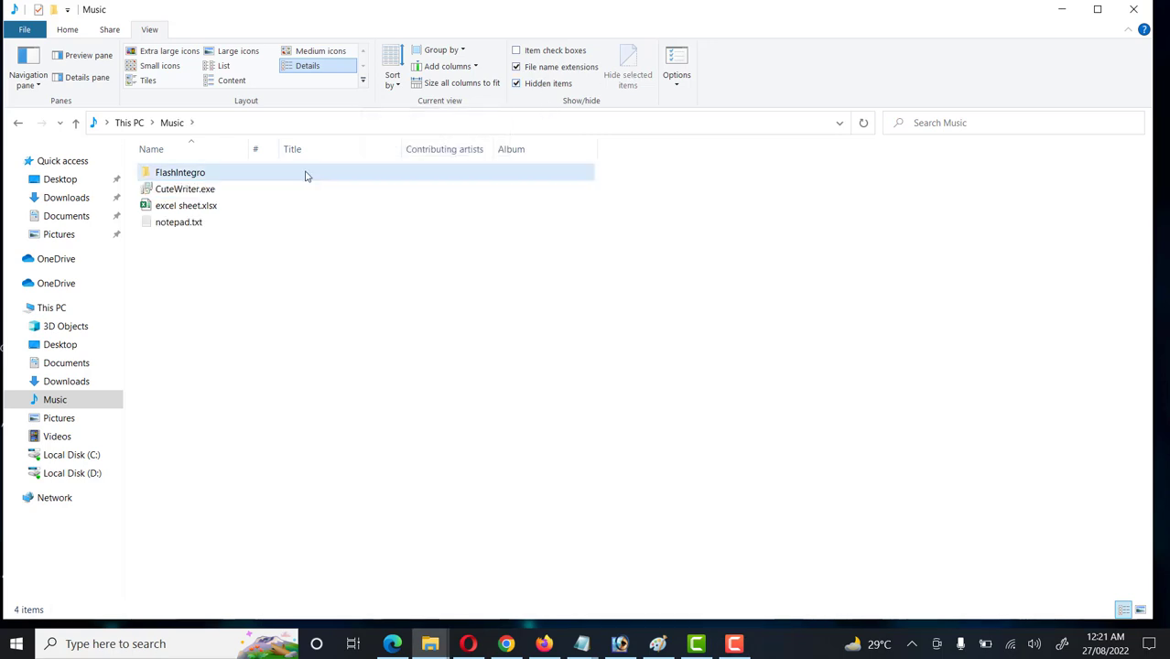
- Toggle the hidden state of CuteWriter.exe several times and leave the file unhidden
left_click(205, 190)
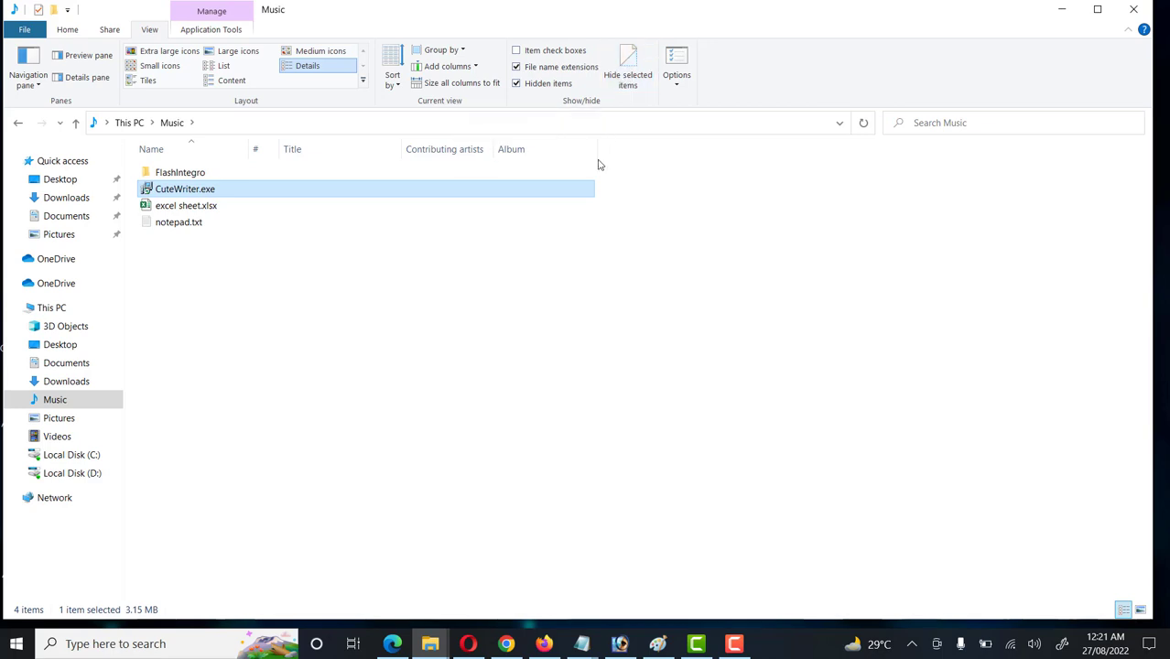
left_click(629, 71)
left_click(630, 71)
left_click(629, 72)
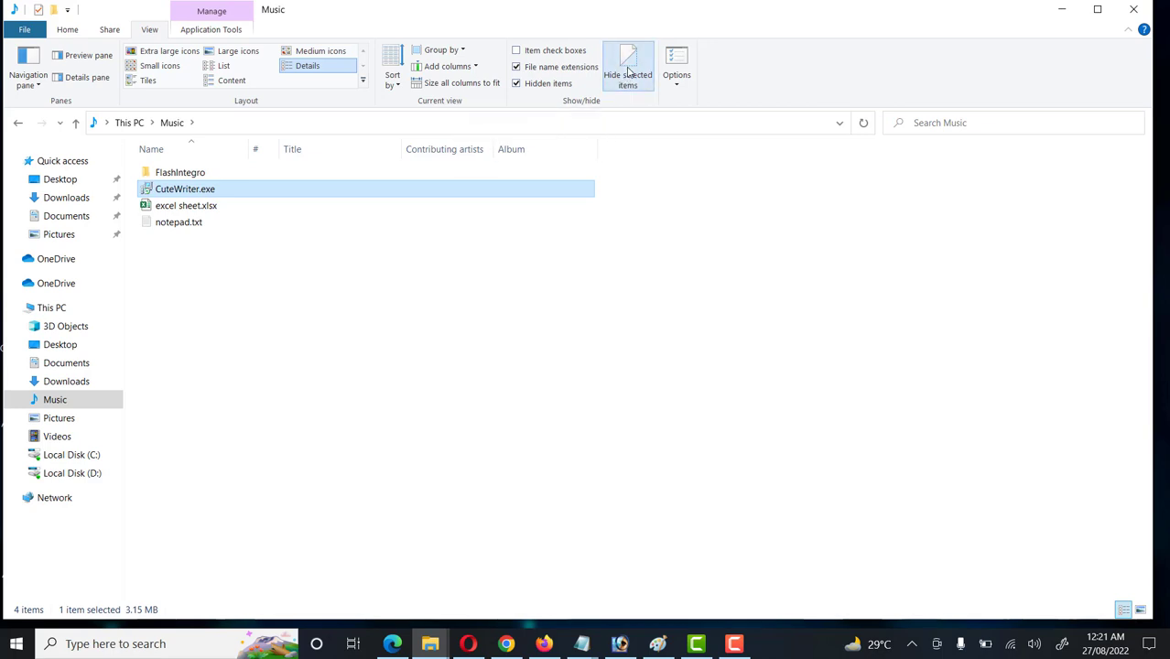
- Toggle the hidden state of notepad.txt in the Music folder
left_click(228, 225)
left_click(615, 81)
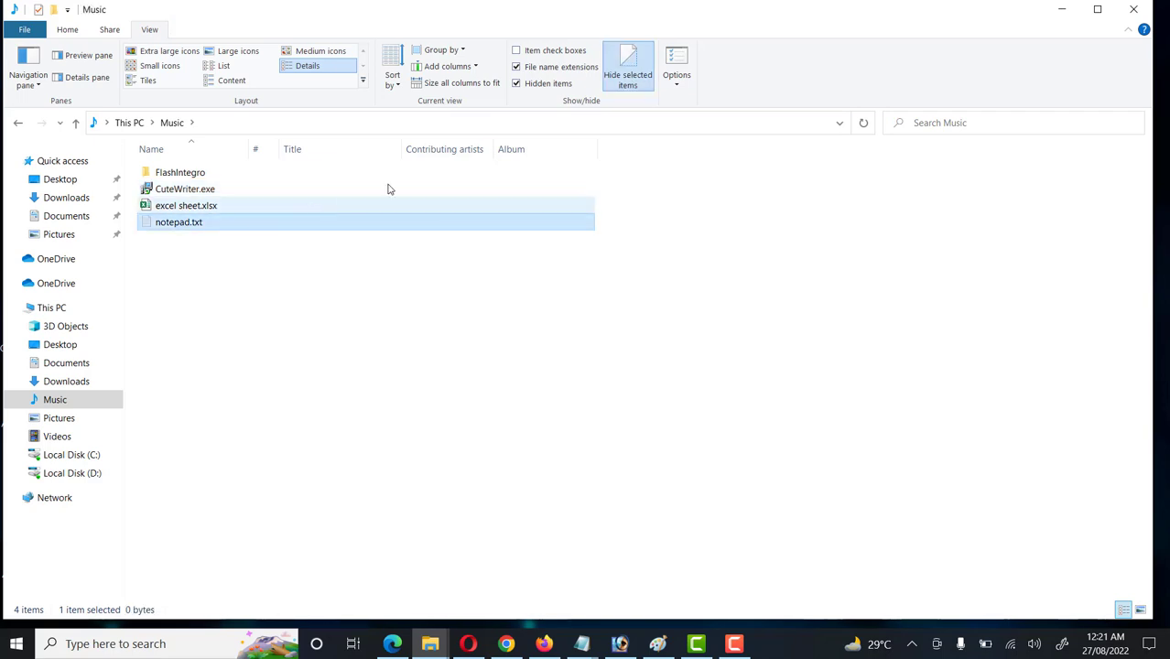
left_click(622, 79)
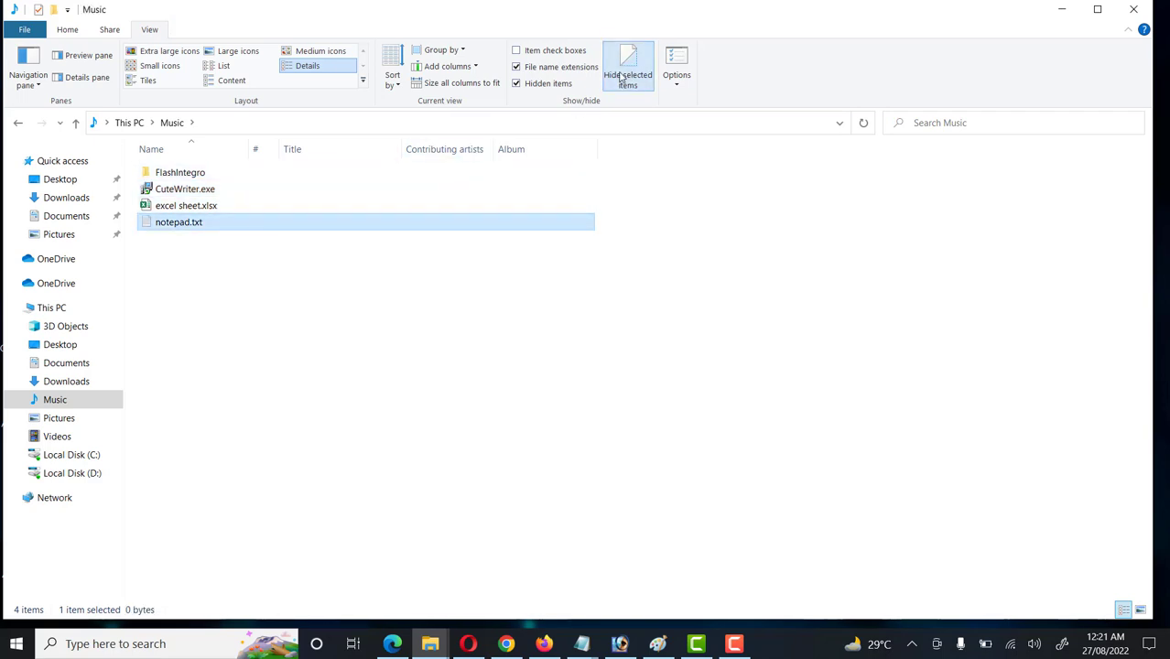